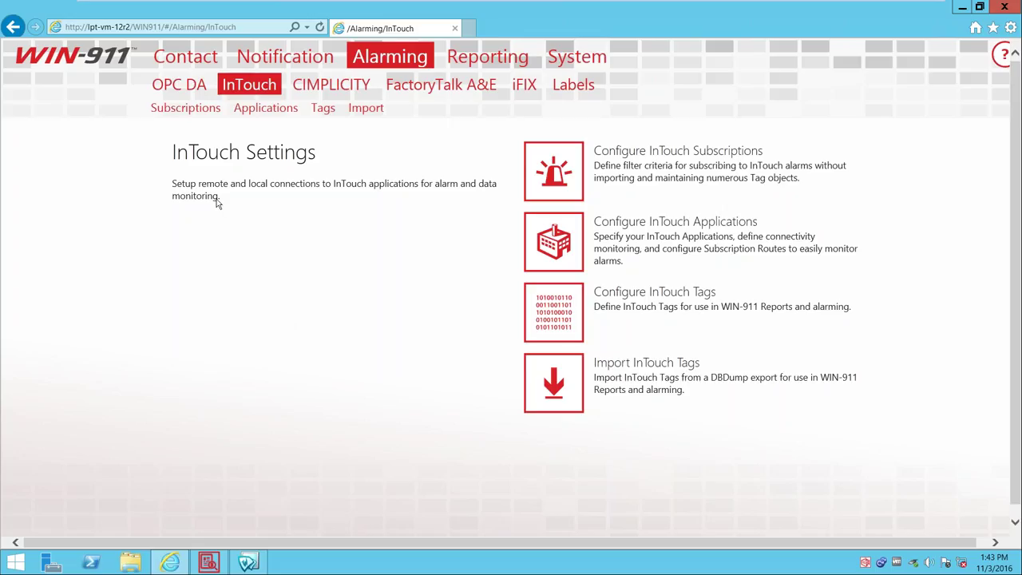
# - Create a new InTouch alarm subscription and name it Freshwater
pyautogui.click(214, 115)
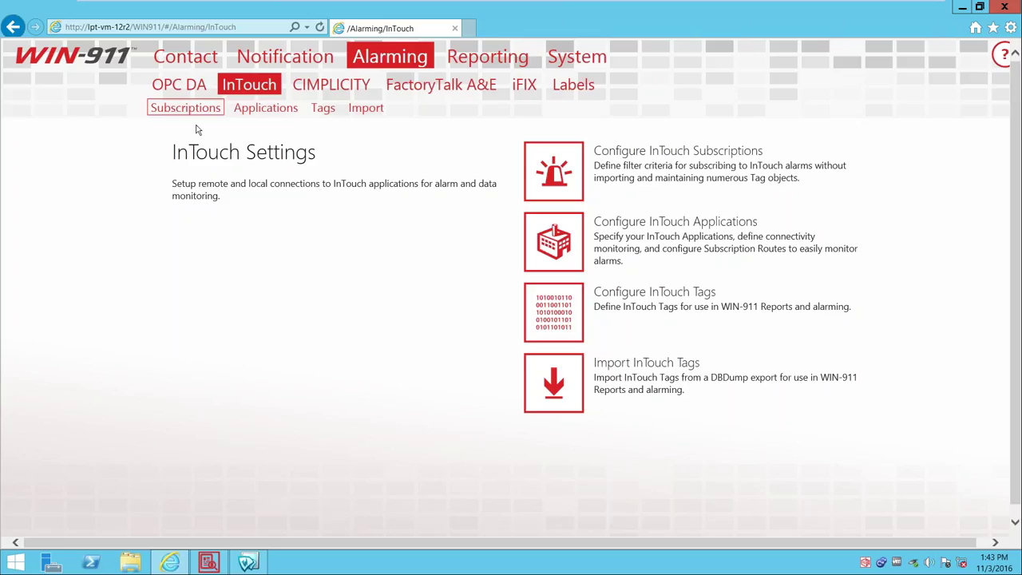
pyautogui.click(569, 171)
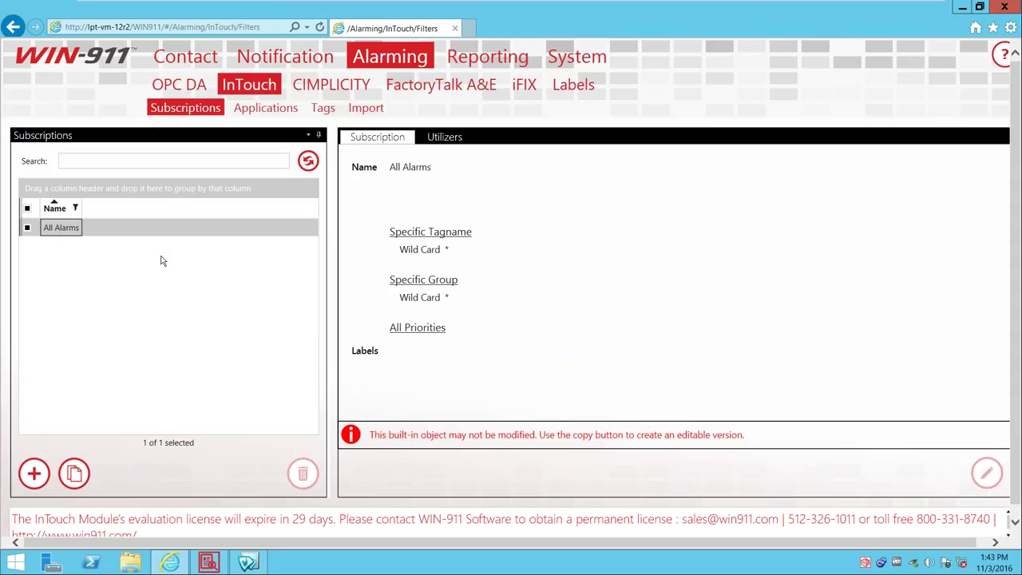
pyautogui.click(33, 475)
pyautogui.click(391, 167)
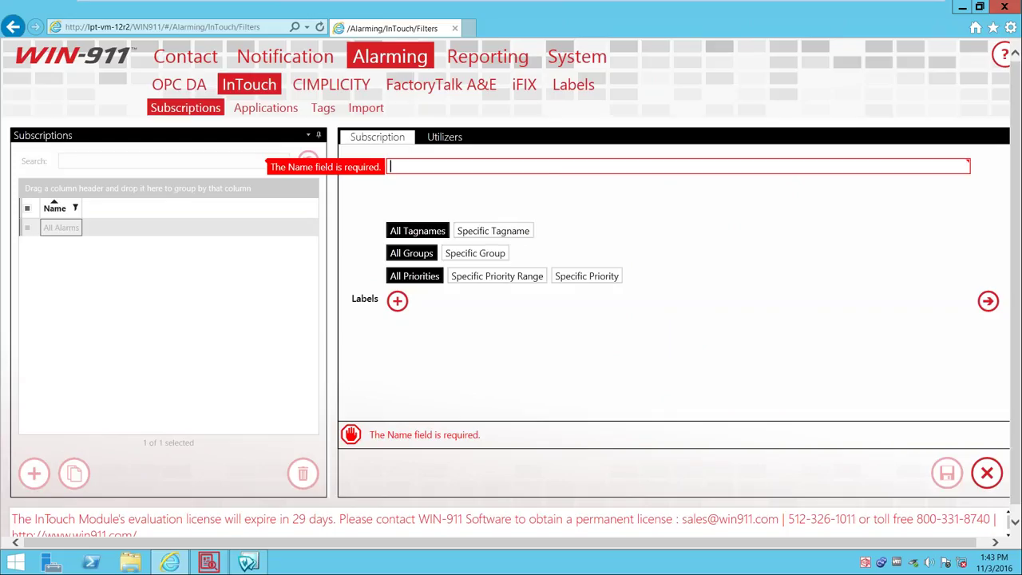
pyautogui.write('Fre')
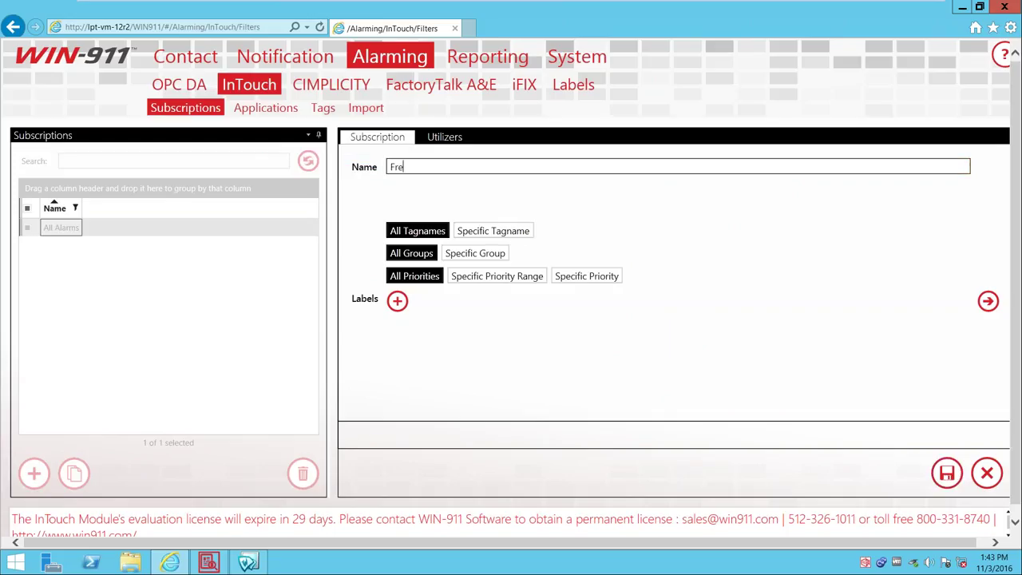
pyautogui.write('shwater')
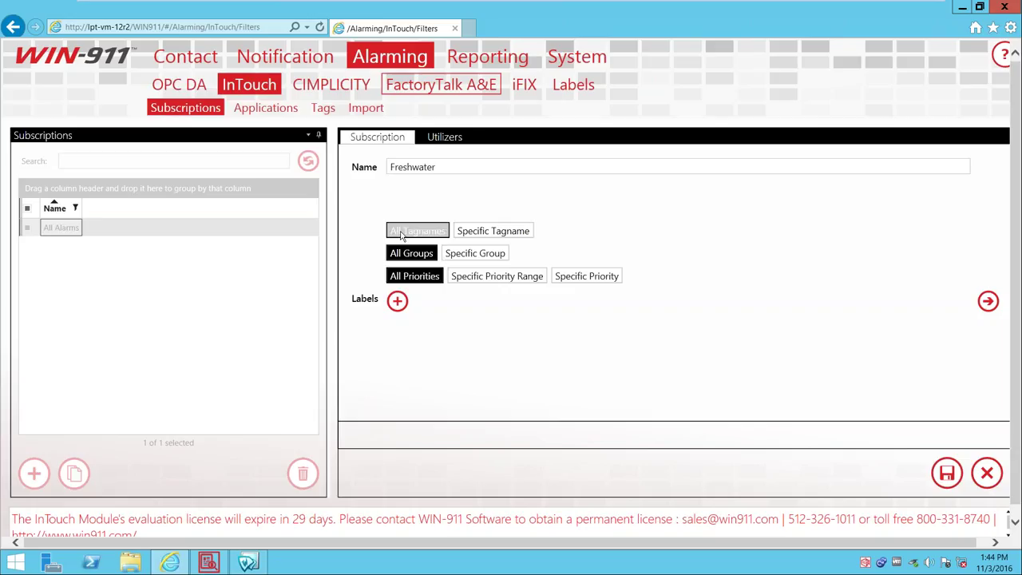
# - Restrict the Freshwater subscription to specific tagnames matching the wild card *freshwater*
pyautogui.click(511, 236)
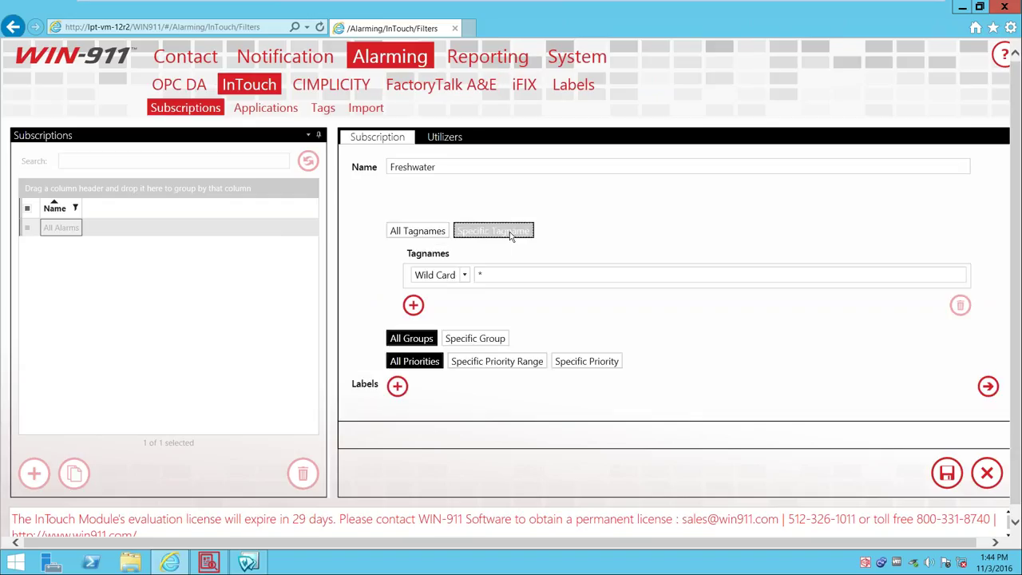
pyautogui.click(492, 272)
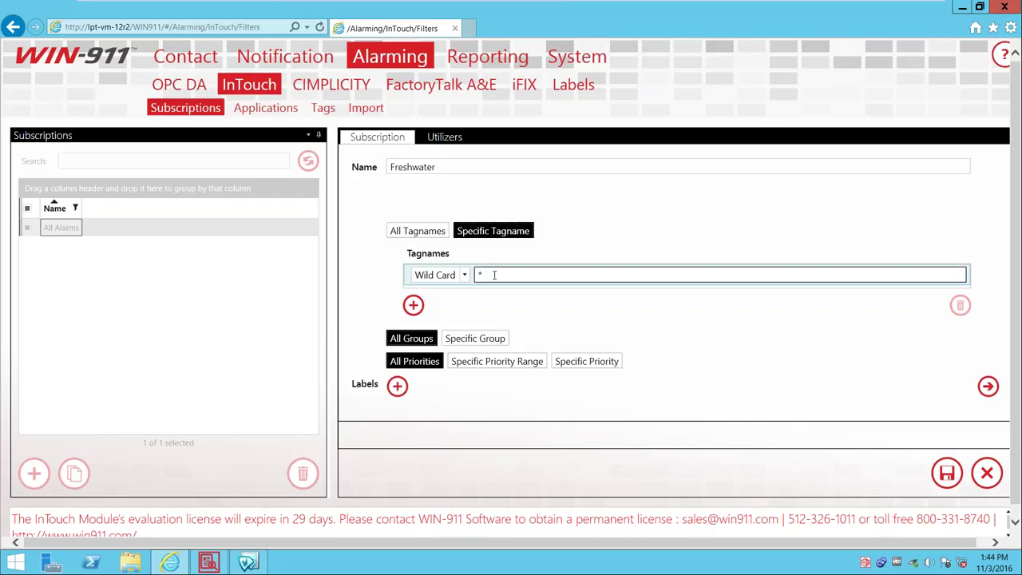
pyautogui.write('freshwater*')
pyautogui.scroll(-1, 468, 321)
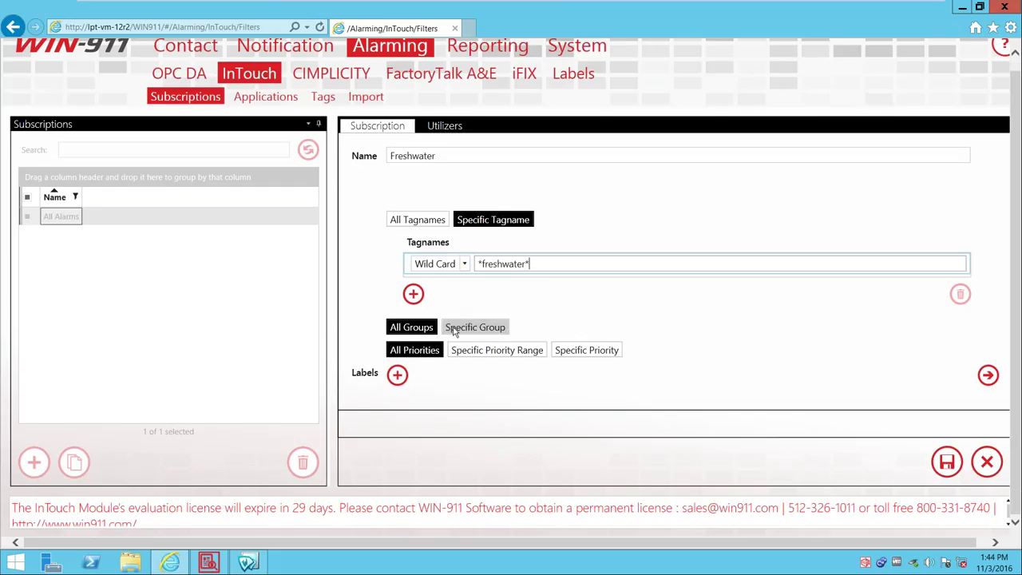
# - Try filtering the subscription by the specific group $System and switch back to All Groups
pyautogui.click(425, 327)
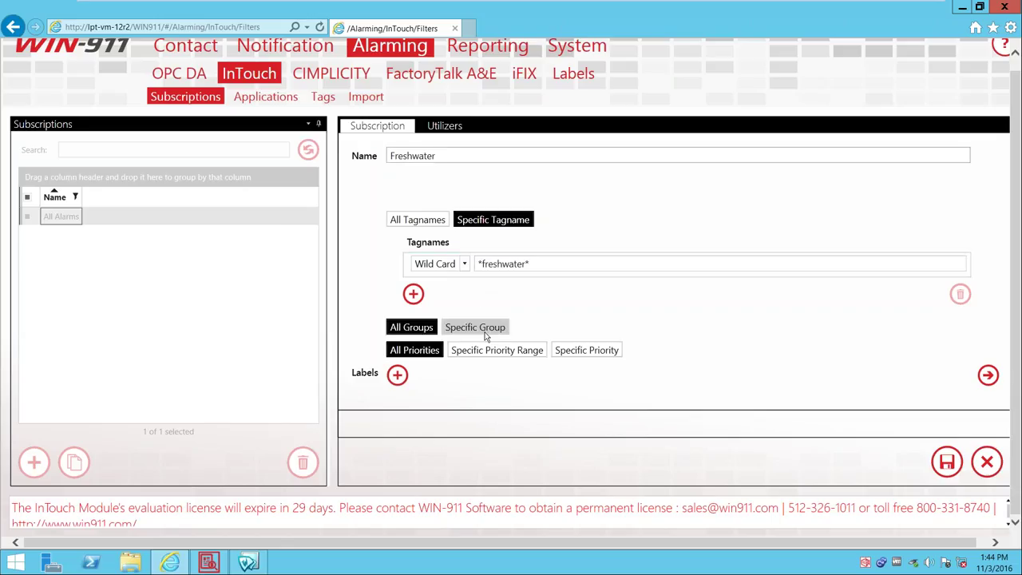
pyautogui.click(484, 333)
pyautogui.scroll(-3, 479, 336)
pyautogui.click(488, 298)
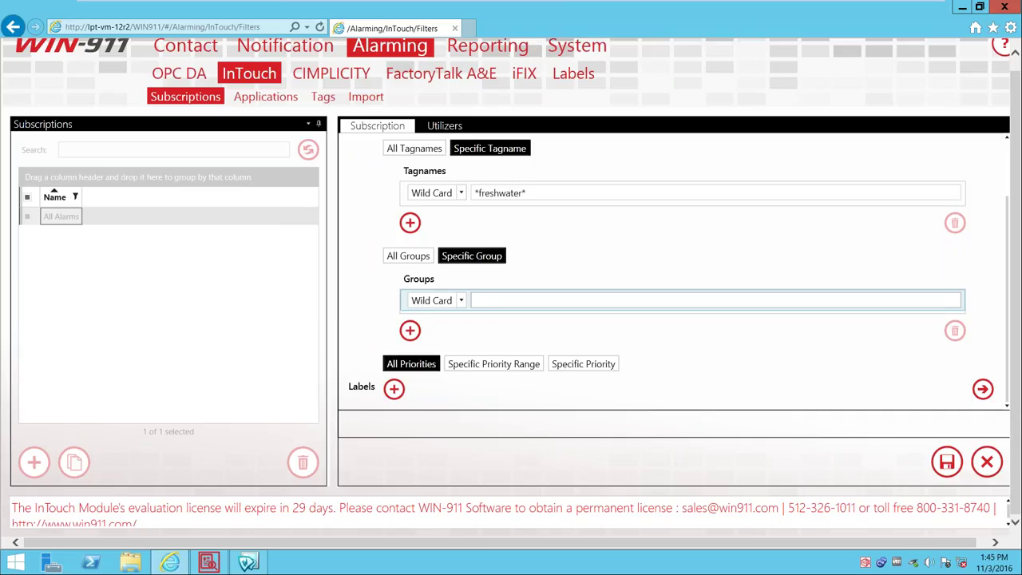
pyautogui.write('$System')
pyautogui.doubleClick(528, 300)
pyautogui.click(408, 256)
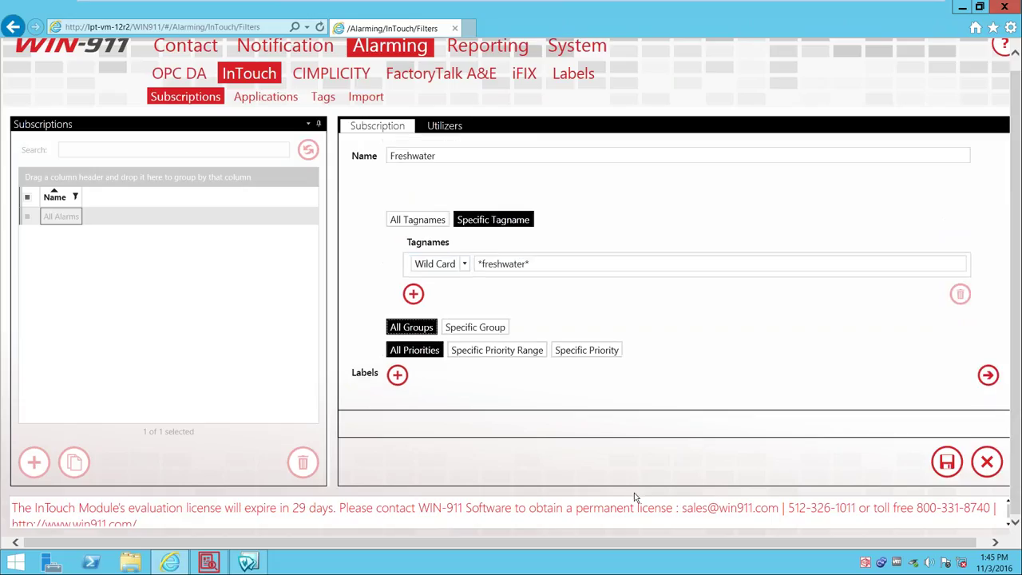
# - Limit the subscription to a specific priority range with 500 as its lower limit
pyautogui.click(417, 352)
pyautogui.click(500, 352)
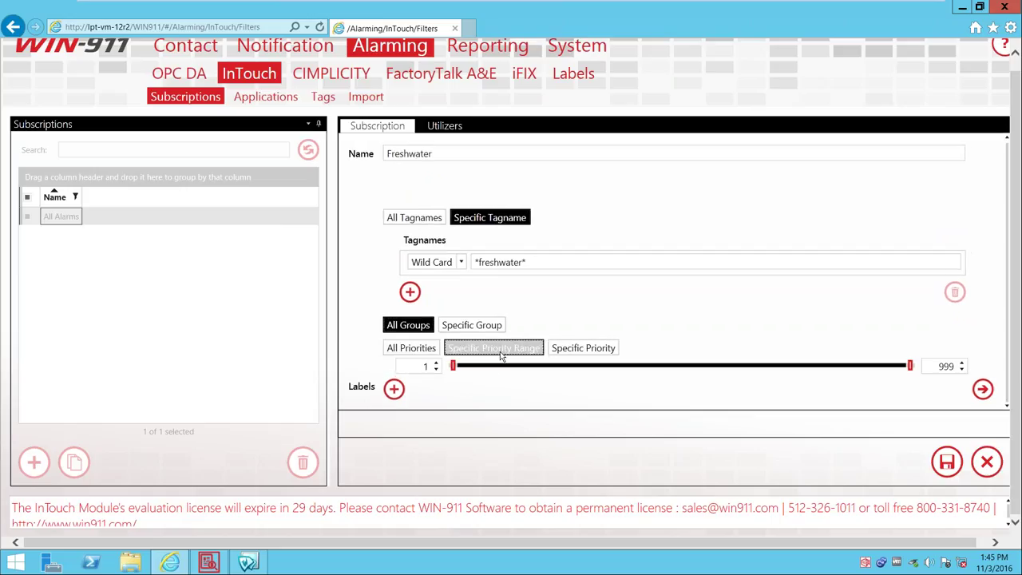
pyautogui.click(454, 369)
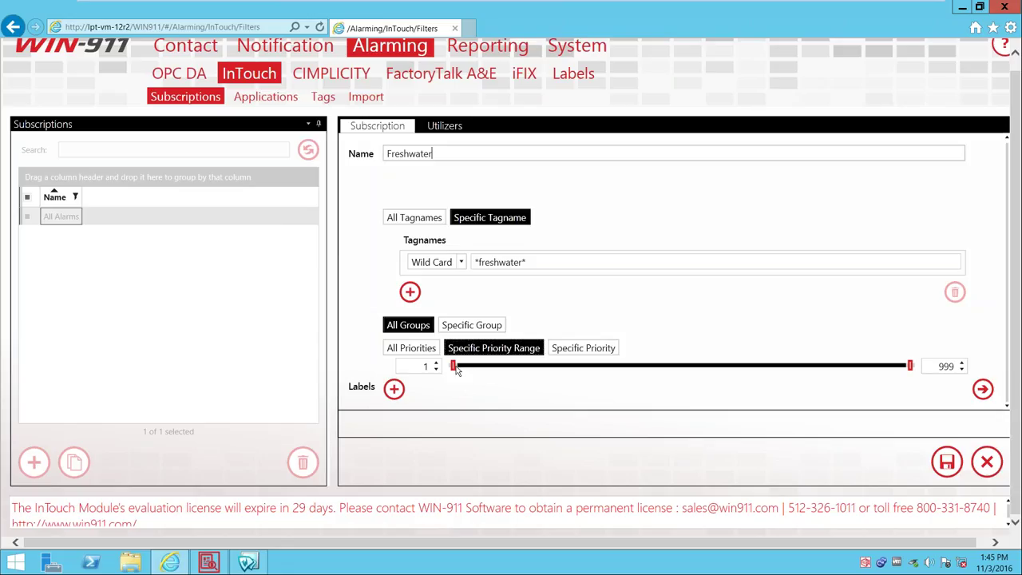
pyautogui.moveTo(455, 369); pyautogui.dragTo(682, 378)
pyautogui.doubleClick(412, 364)
pyautogui.write('500')
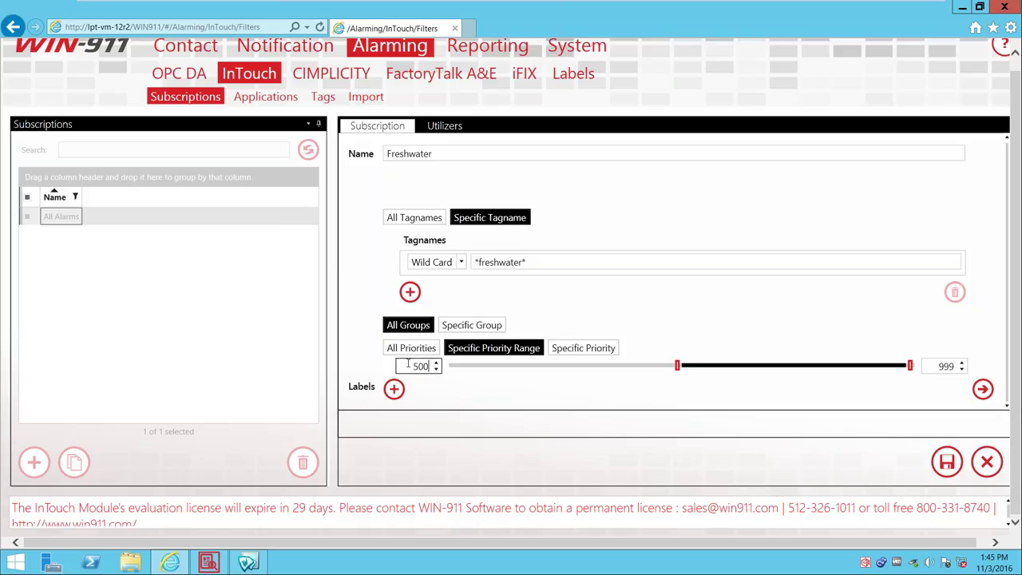
pyautogui.press('Tab')
pyautogui.click(941, 366)
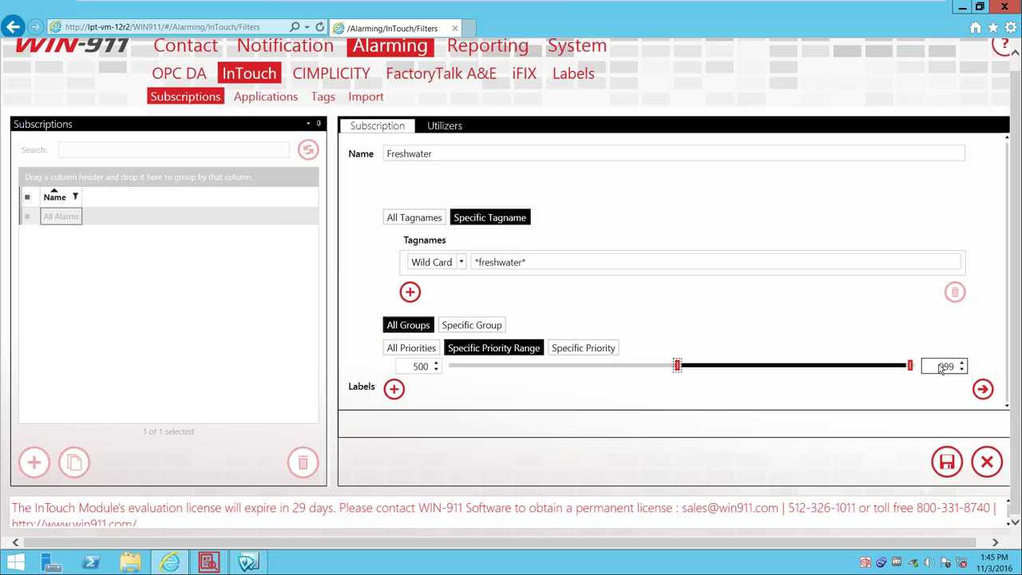
pyautogui.click(913, 352)
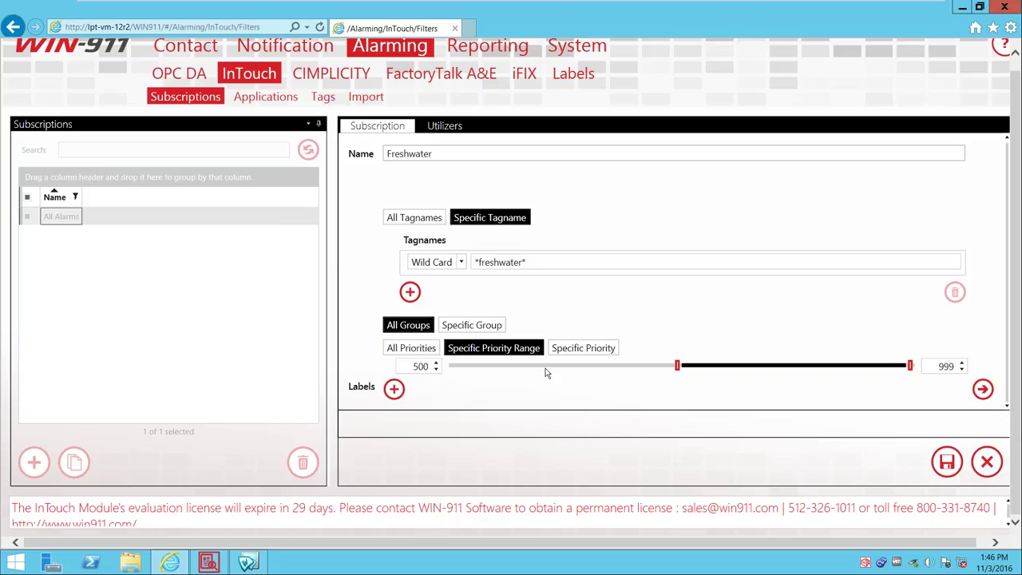
# - Try attaching the Safety and Building2 labels to the subscription and remove both of them
pyautogui.click(393, 389)
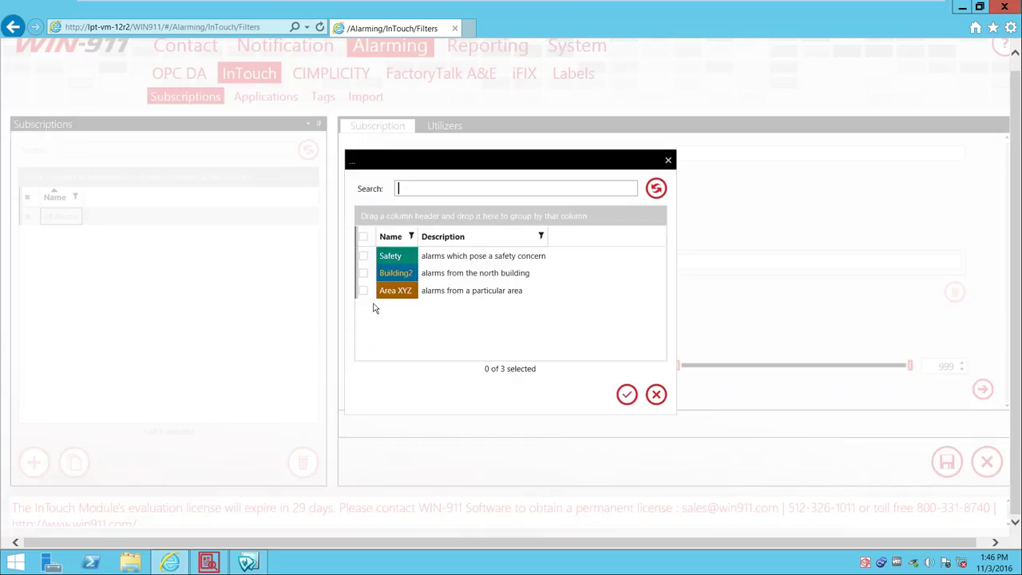
pyautogui.click(363, 256)
pyautogui.click(627, 394)
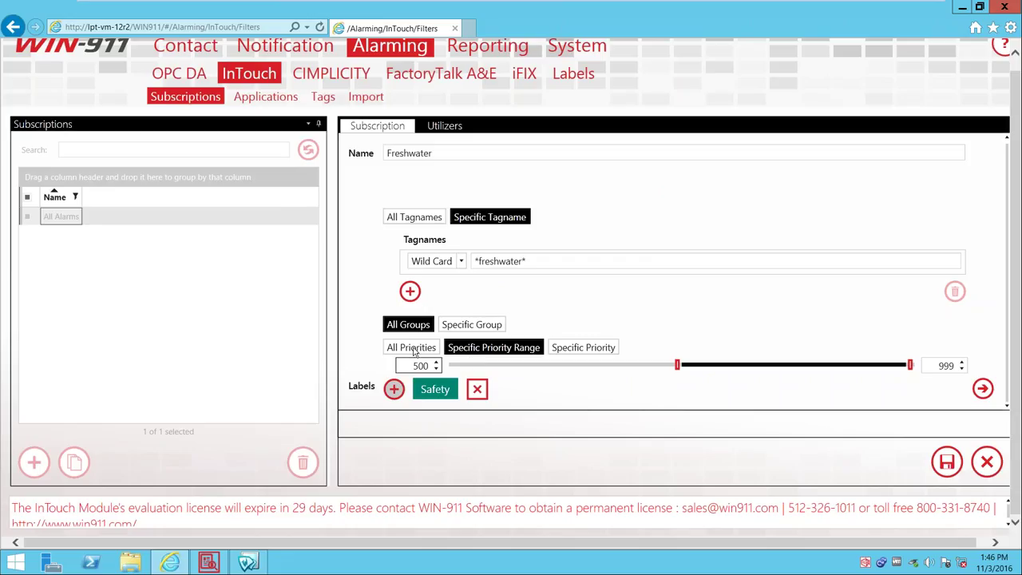
pyautogui.click(394, 389)
pyautogui.click(363, 255)
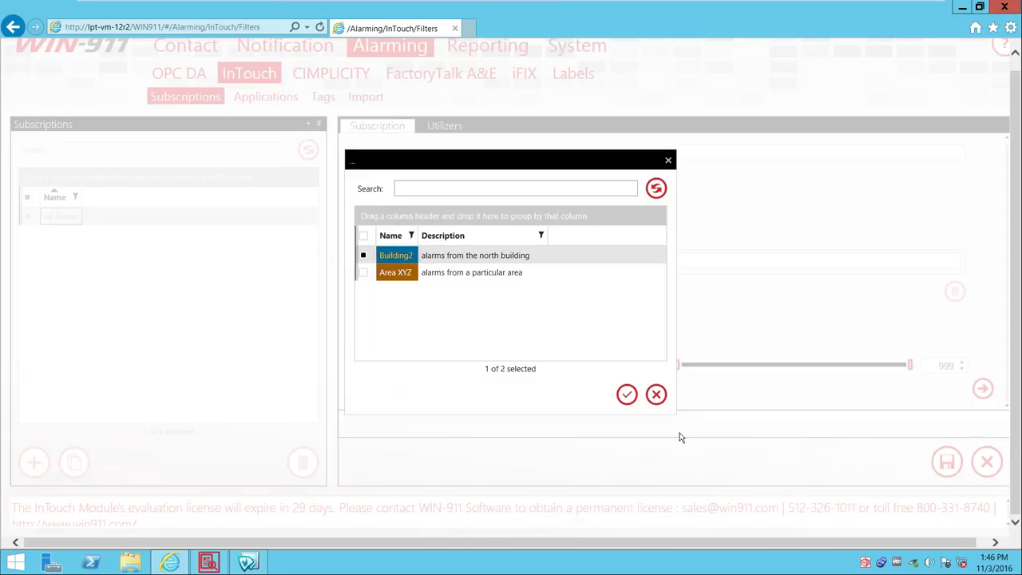
pyautogui.click(627, 395)
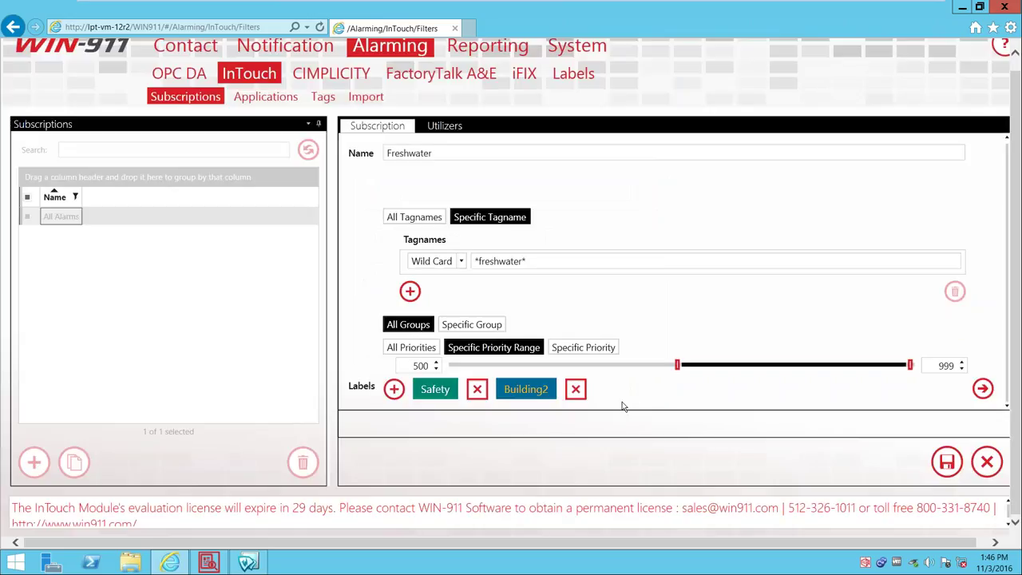
pyautogui.click(476, 391)
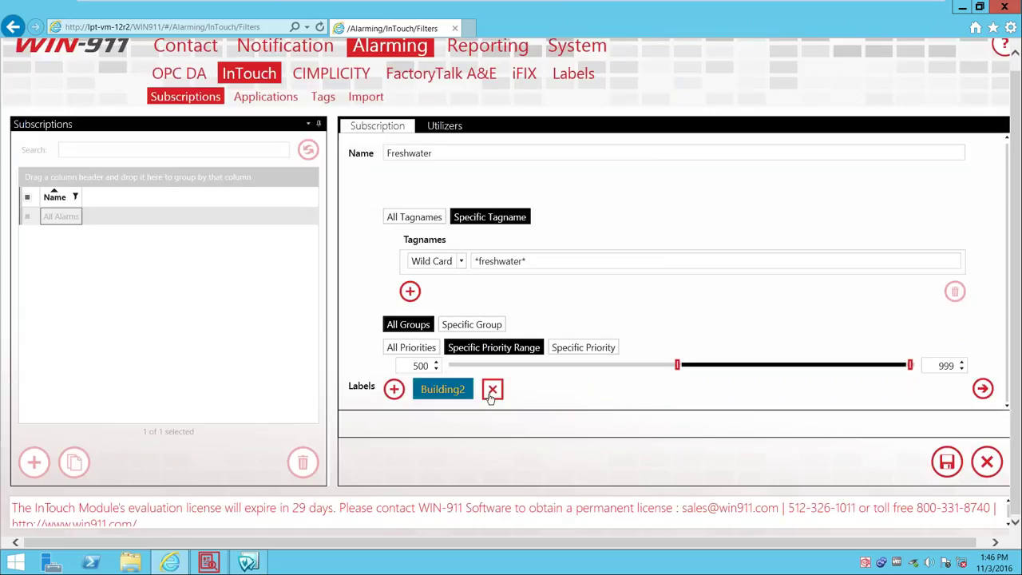
pyautogui.click(486, 395)
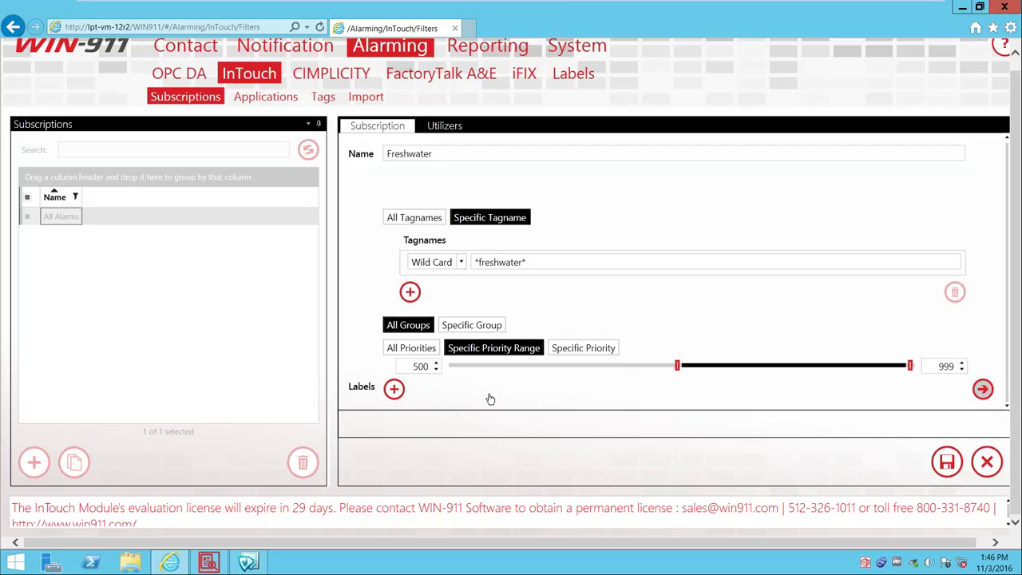
# - Save the Freshwater subscription and compare its filter settings with those of the built-in All Alarms subscription
pyautogui.click(947, 461)
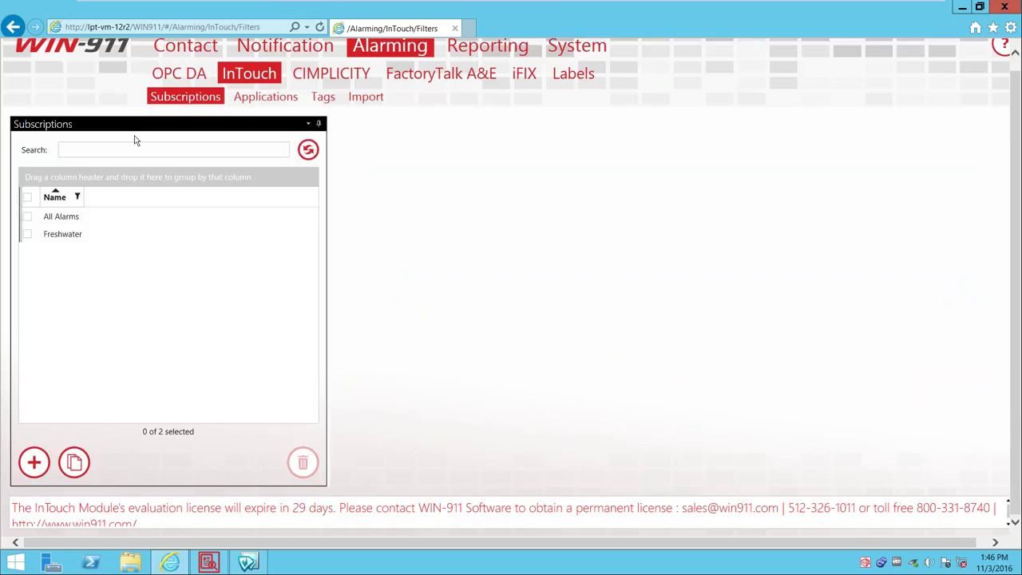
pyautogui.click(70, 233)
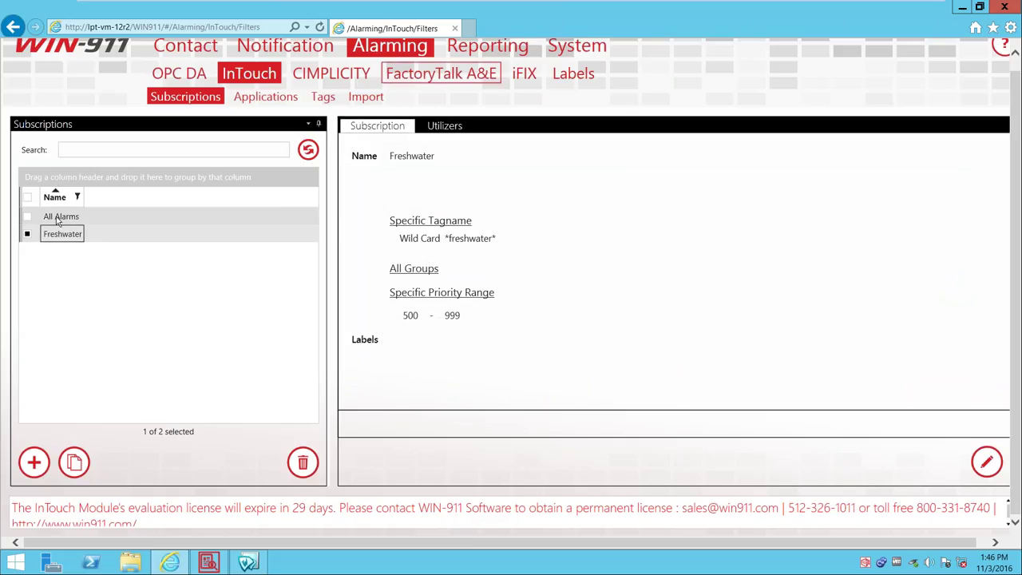
pyautogui.click(57, 223)
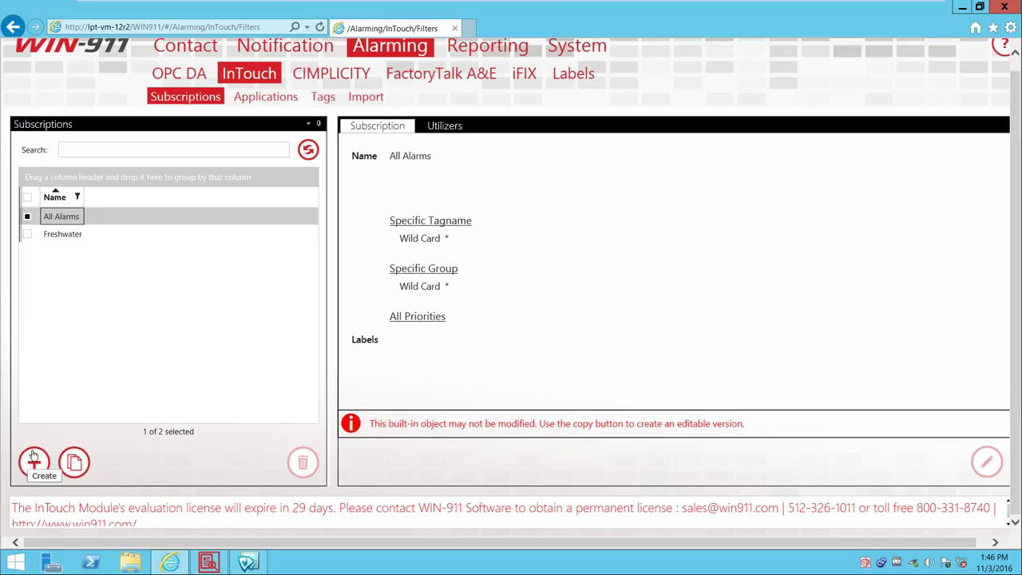
pyautogui.click(58, 234)
pyautogui.click(57, 217)
pyautogui.click(58, 233)
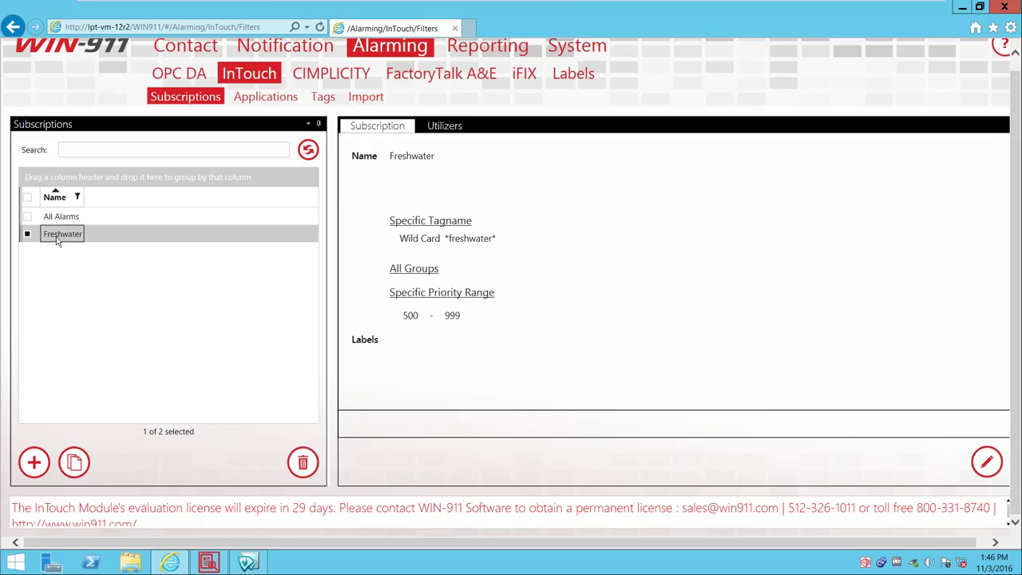
pyautogui.click(63, 223)
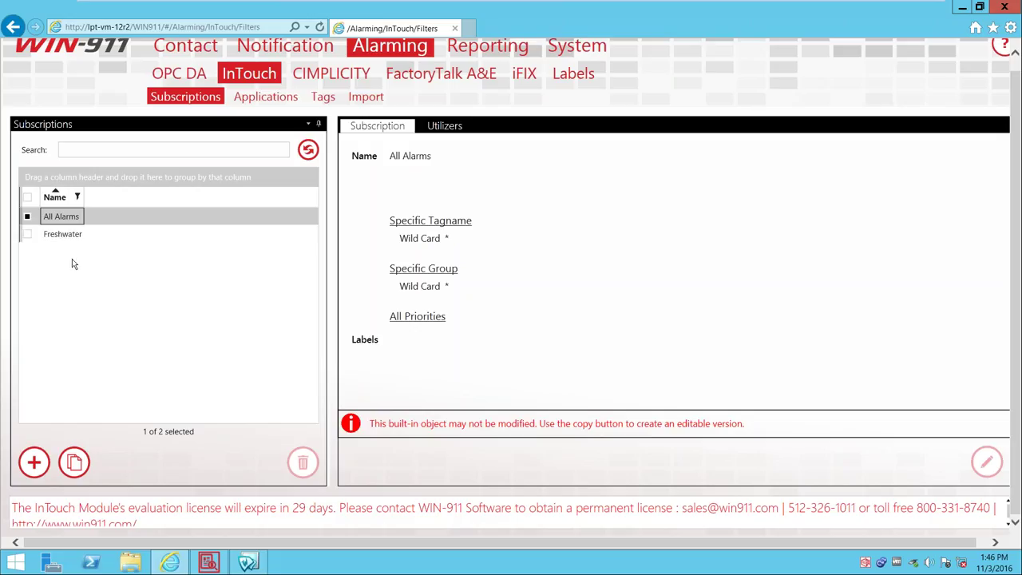
# - Open the Demo App InTouch application for editing, examine its Name and Node Name fields, and cancel the edit
pyautogui.click(250, 104)
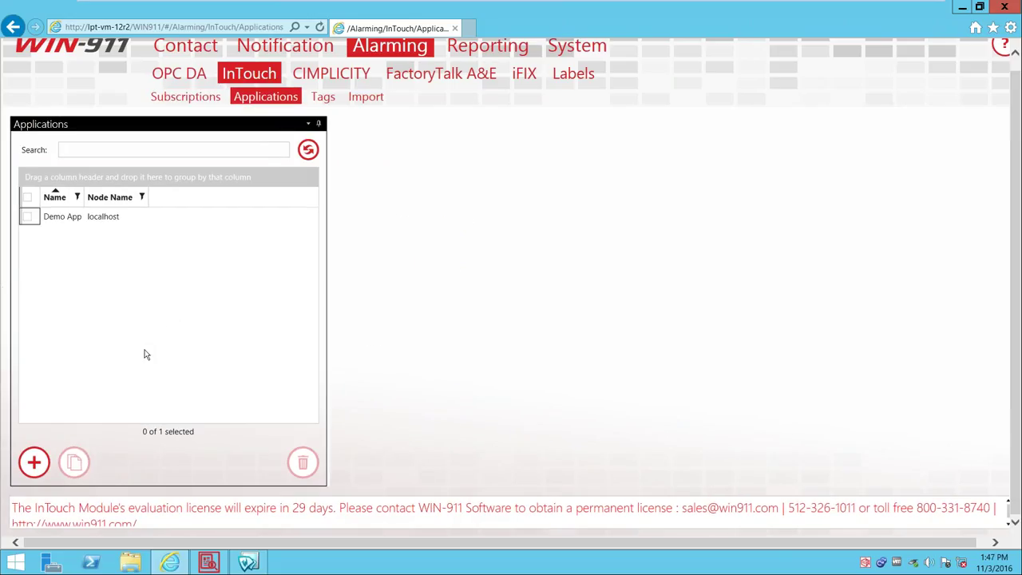
pyautogui.click(80, 216)
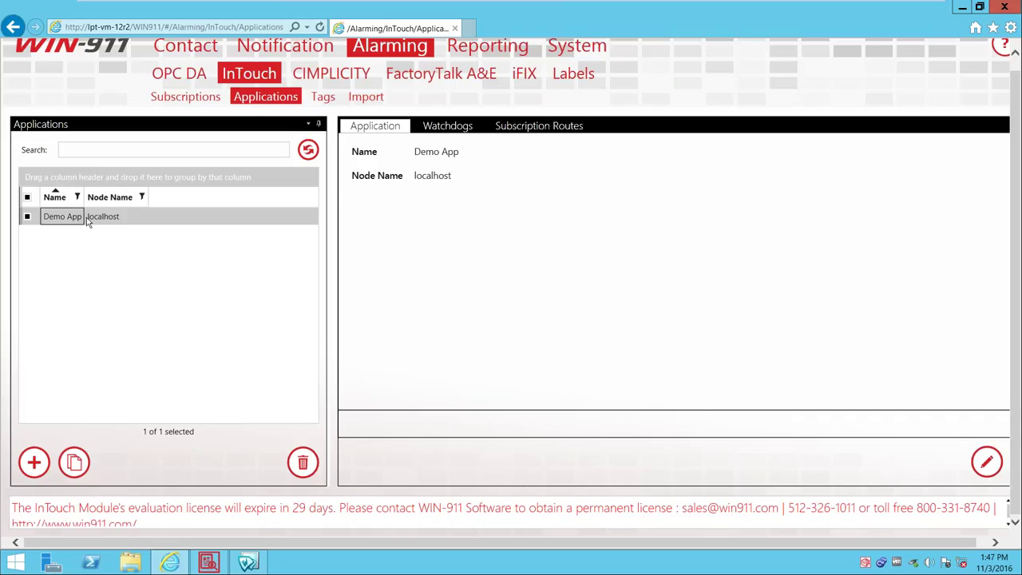
pyautogui.click(986, 462)
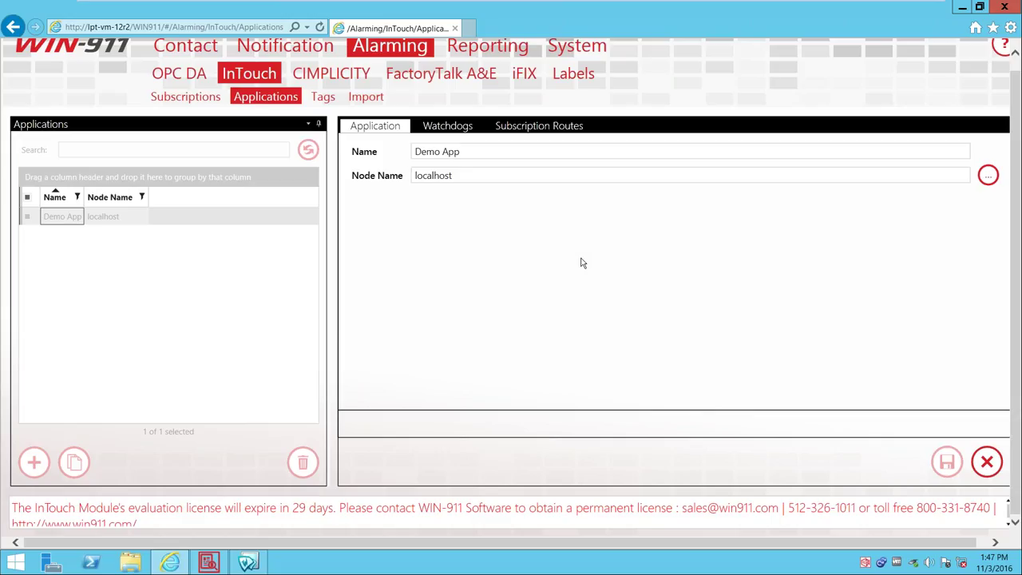
pyautogui.click(511, 176)
pyautogui.click(510, 151)
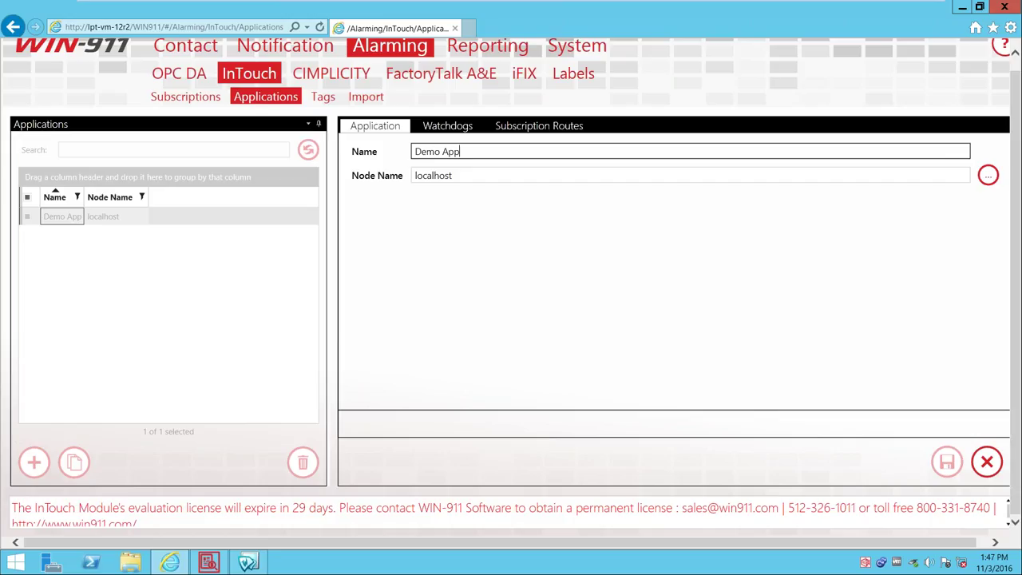
pyautogui.press('Tab')
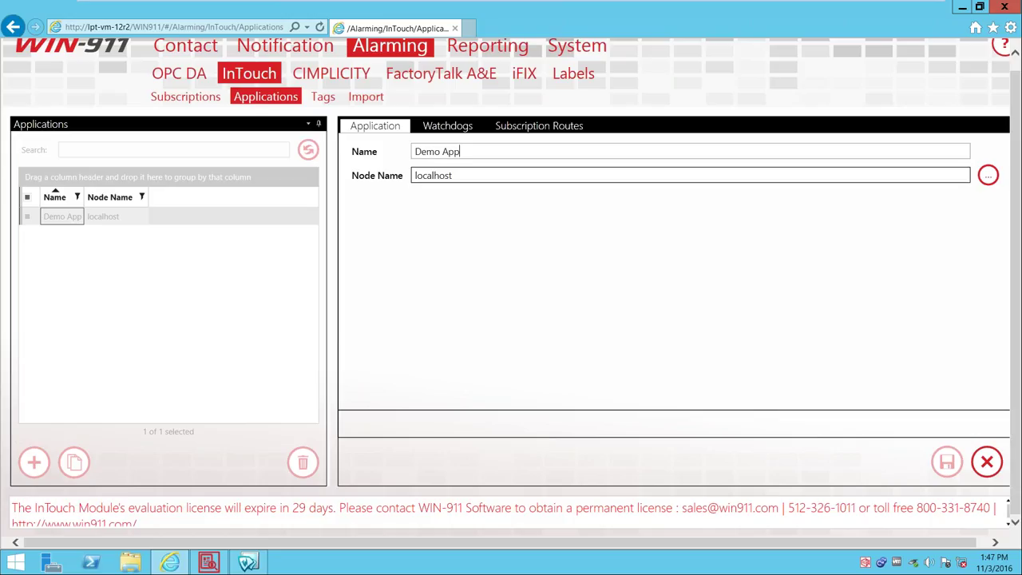
pyautogui.moveTo(449, 175); pyautogui.dragTo(413, 176)
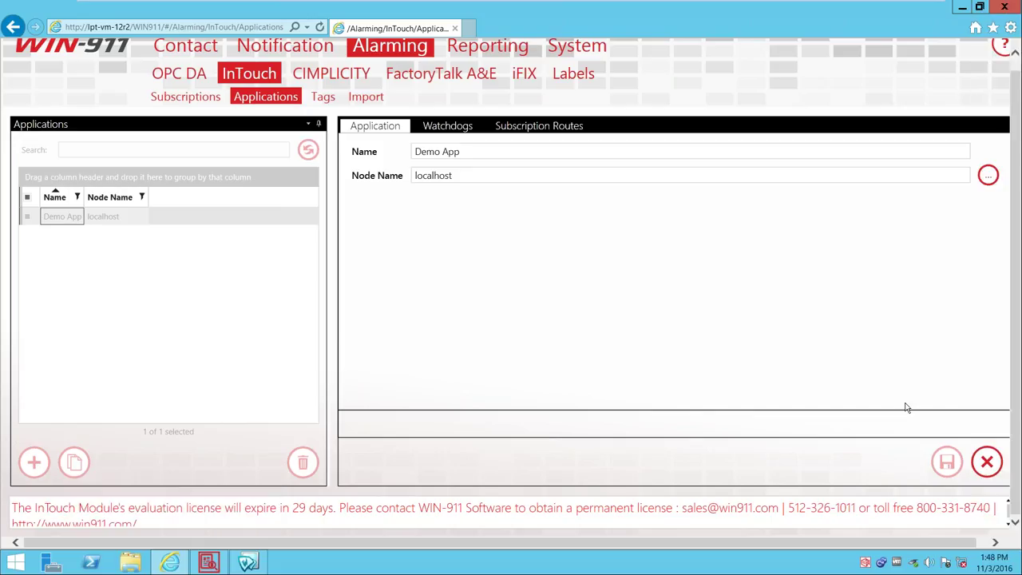
pyautogui.click(987, 461)
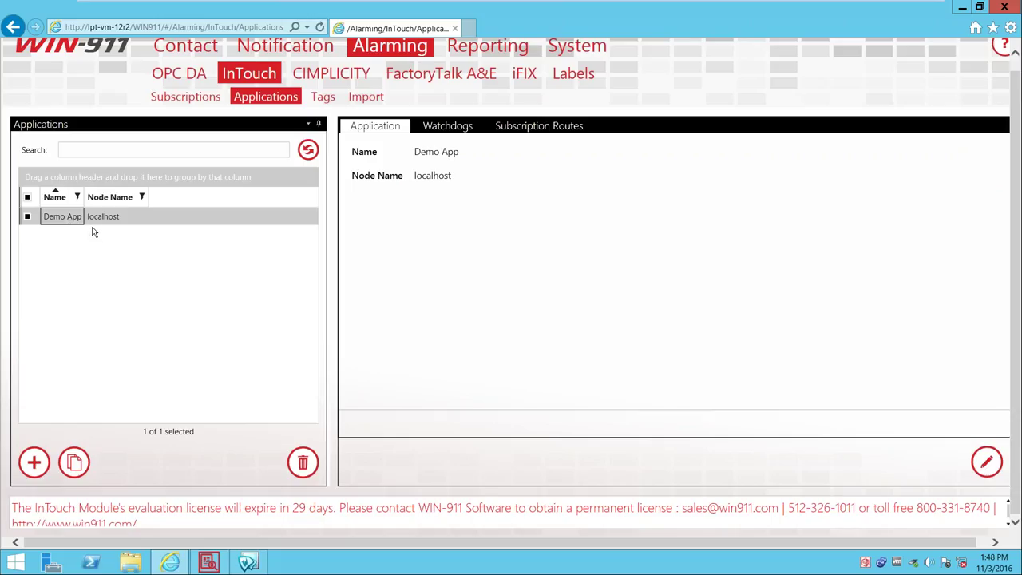
# - Try adding an InTouch application with the node name intouch_machine, and discard it
pyautogui.click(36, 463)
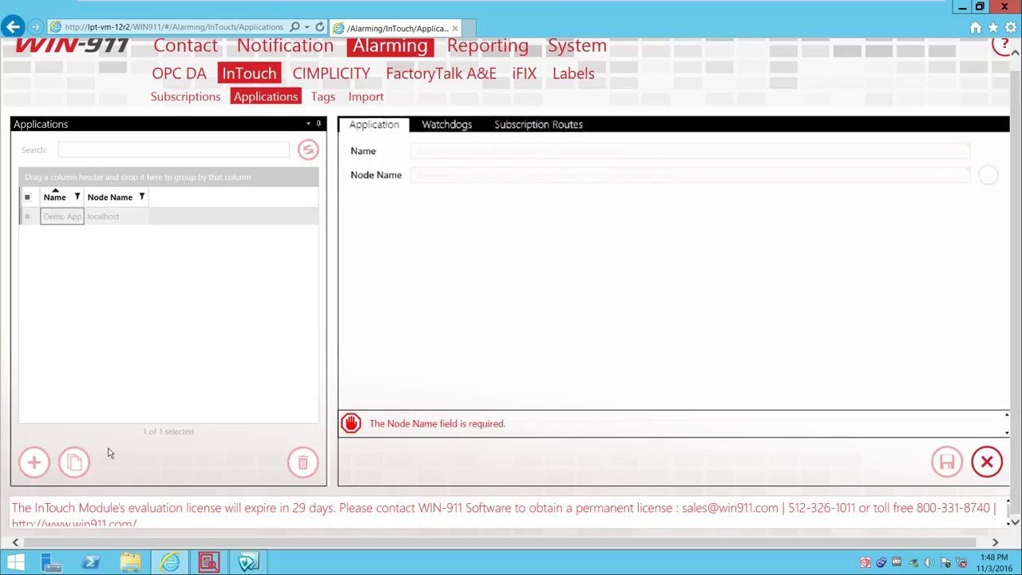
pyautogui.click(436, 177)
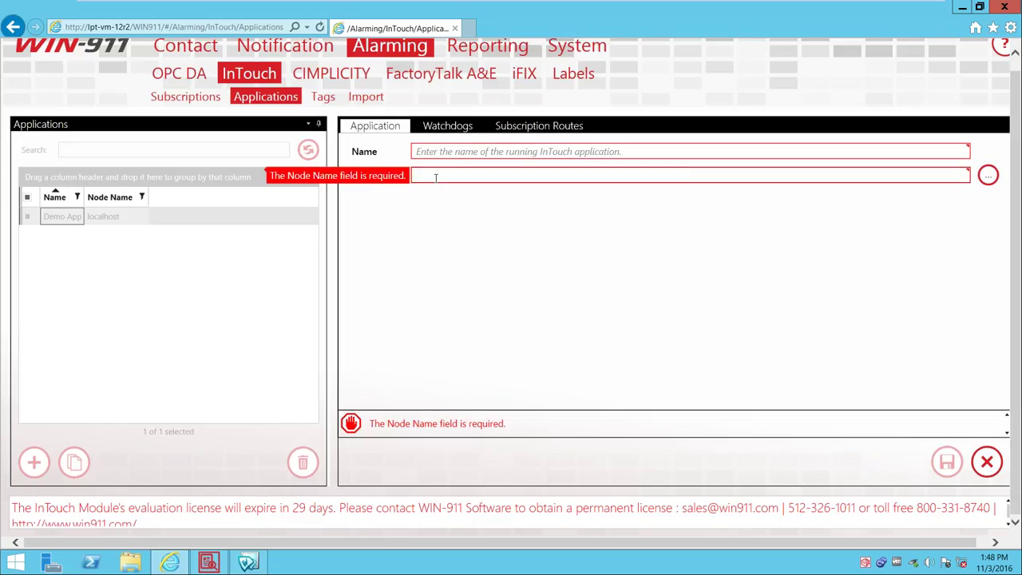
pyautogui.write('intouch_machine')
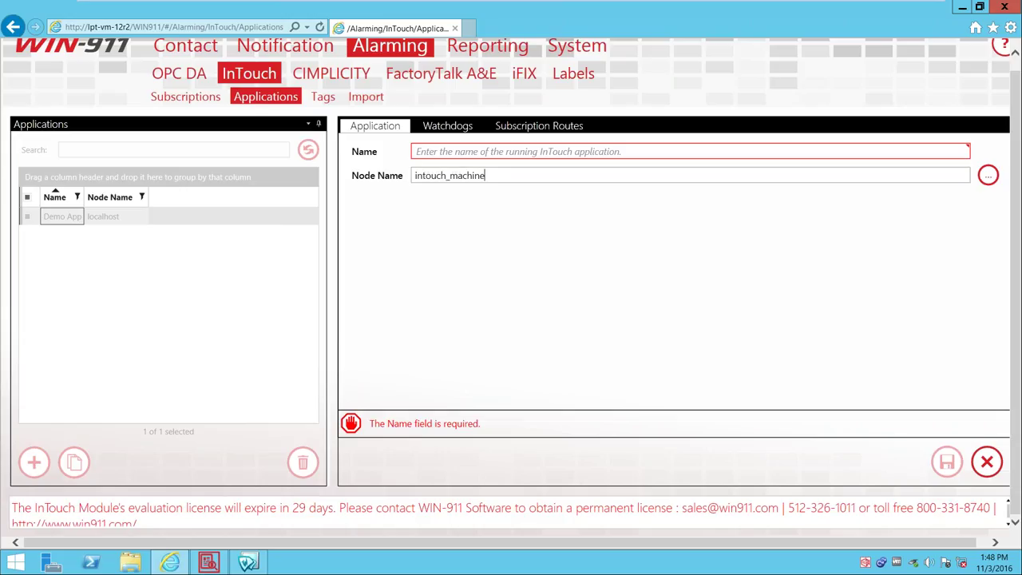
pyautogui.click(987, 461)
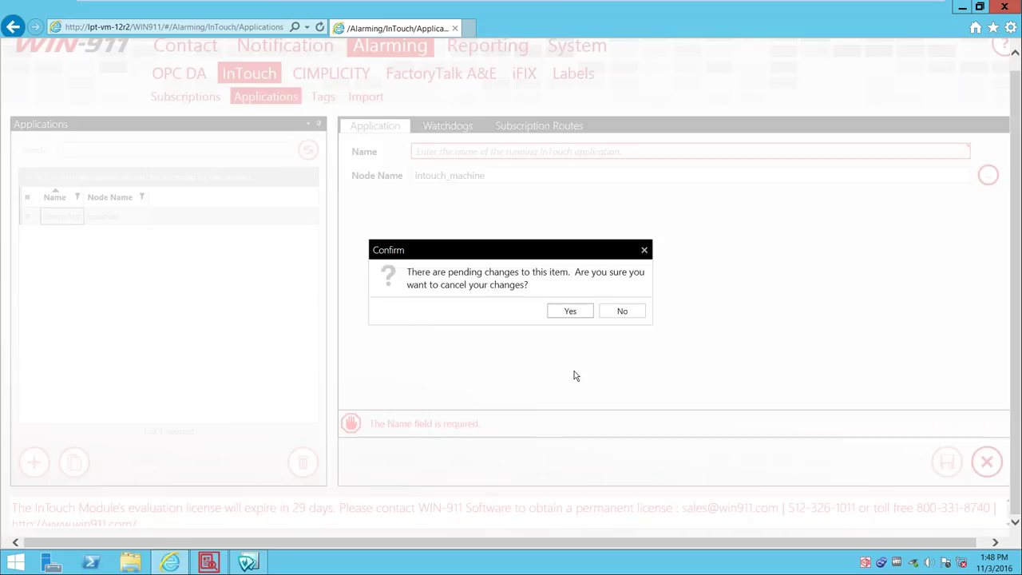
pyautogui.click(576, 313)
# - Open Demo App's watchdogs for editing and add a blank watchdog alarm
pyautogui.click(74, 217)
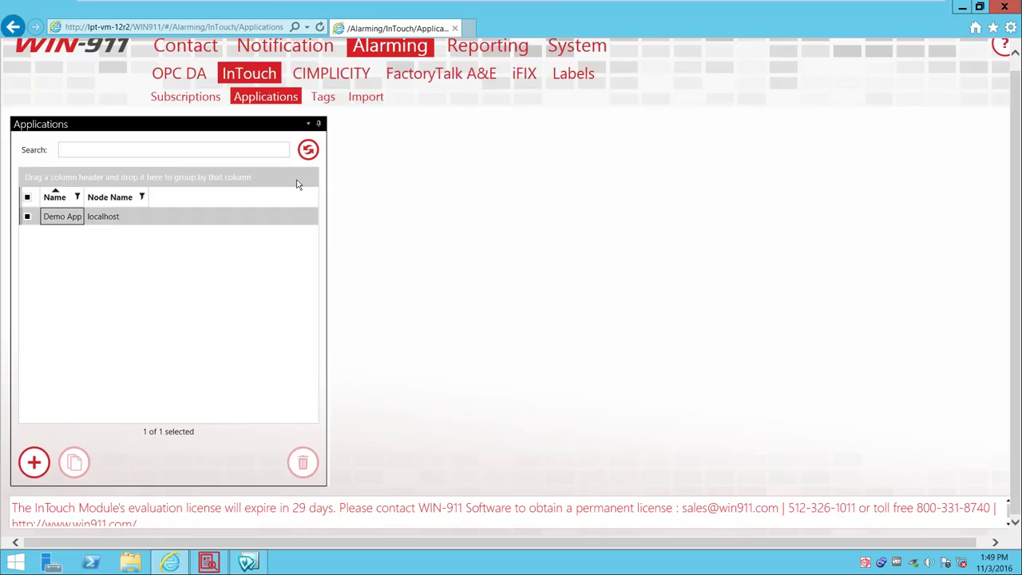
pyautogui.click(308, 150)
pyautogui.click(69, 217)
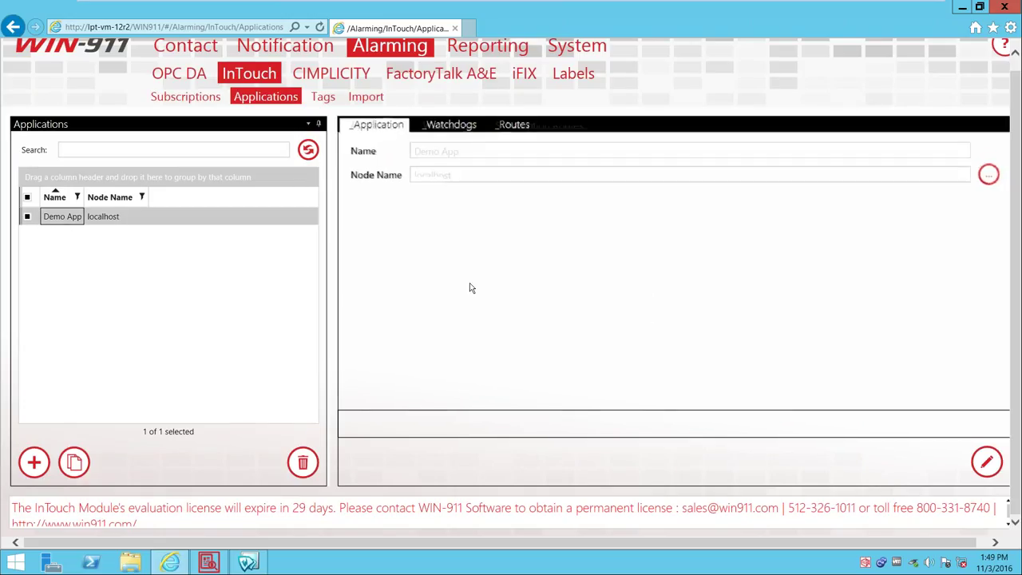
pyautogui.click(446, 130)
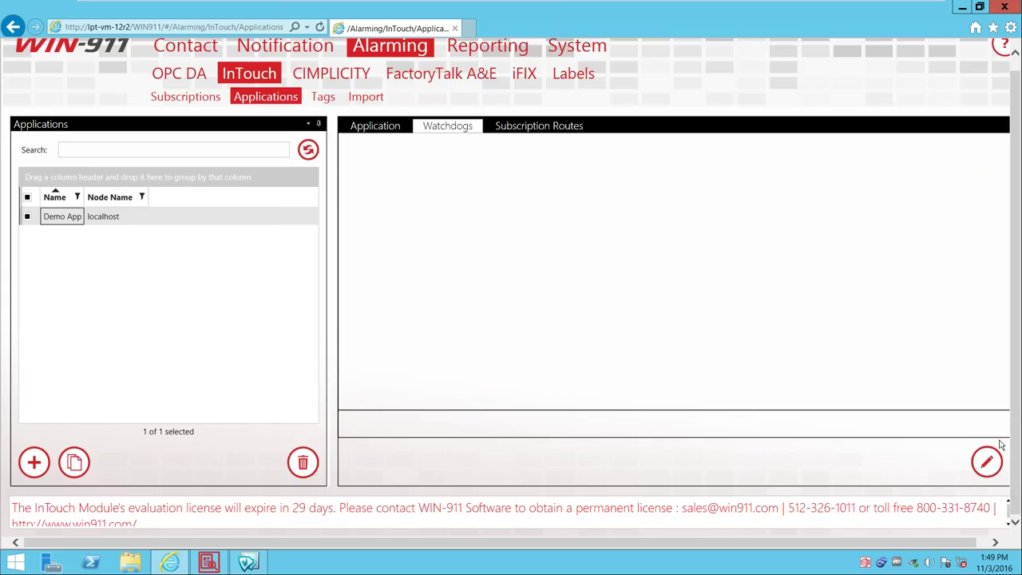
pyautogui.click(992, 466)
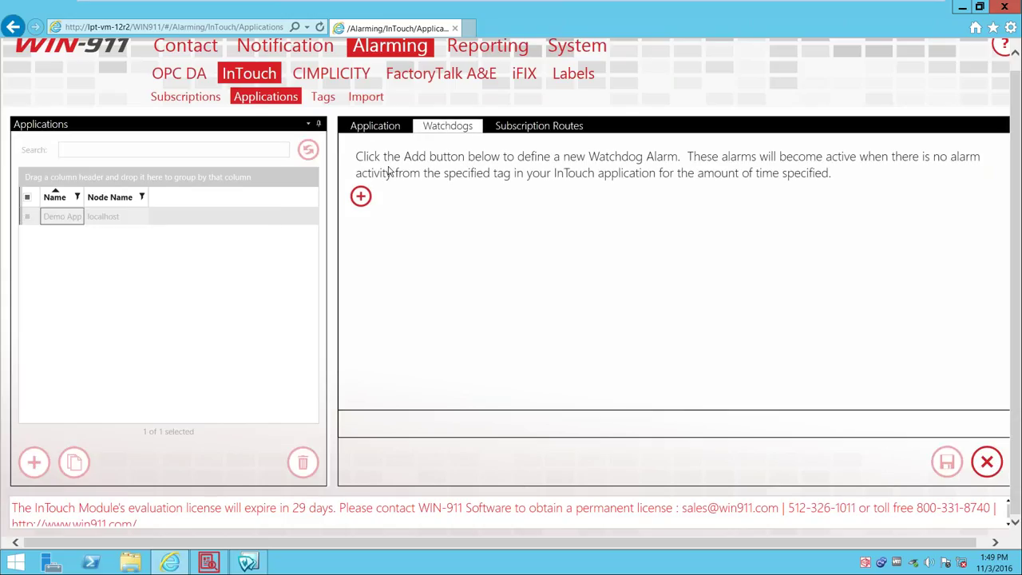
pyautogui.click(361, 197)
pyautogui.click(472, 202)
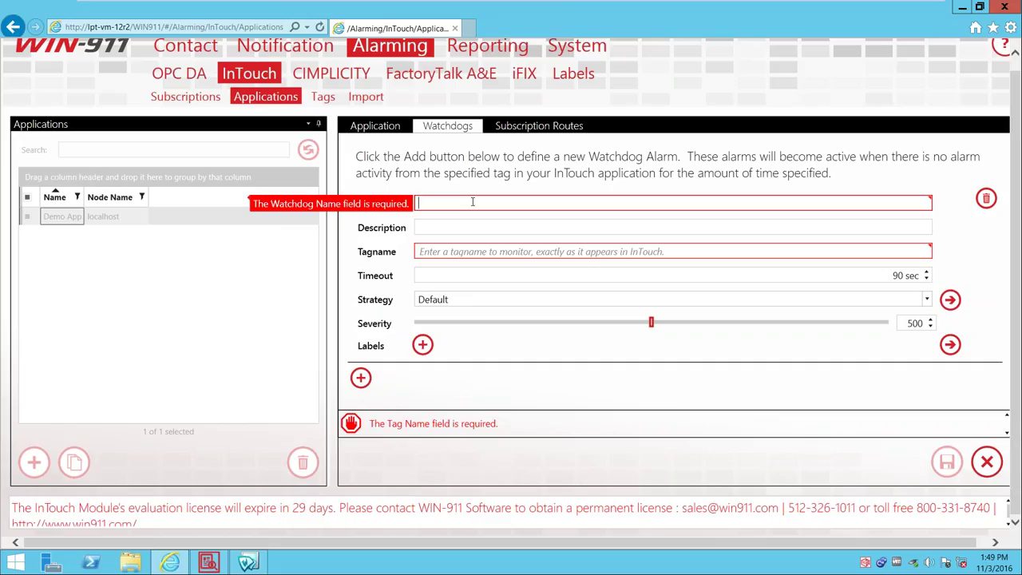
pyautogui.click(917, 280)
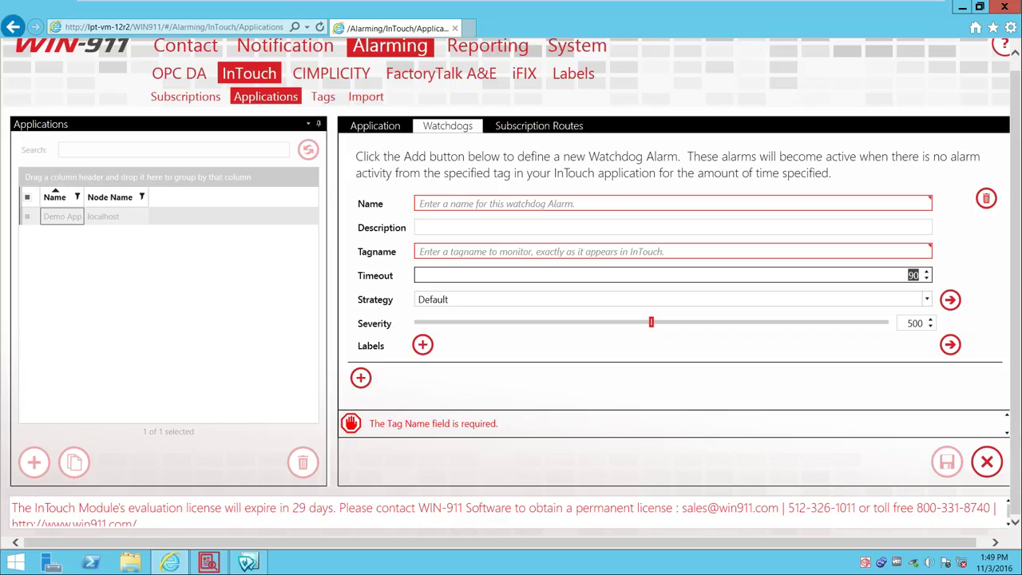
# - Try naming the watchdog alarm PLC #5 Down, and discard the pending changes to Demo App
pyautogui.click(504, 203)
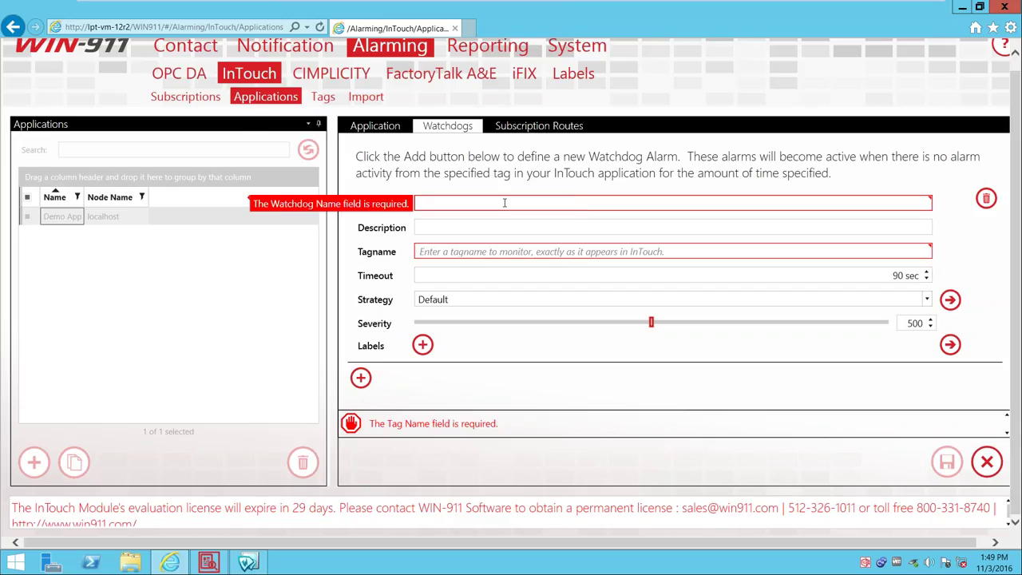
pyautogui.write('PLC')
pyautogui.write('#5 Down')
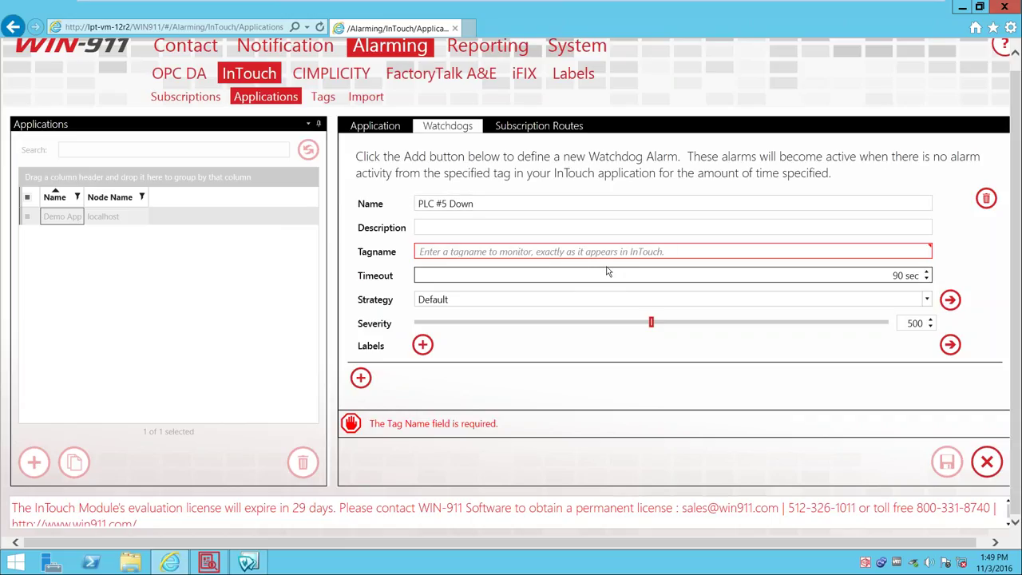
pyautogui.moveTo(489, 203); pyautogui.dragTo(386, 186)
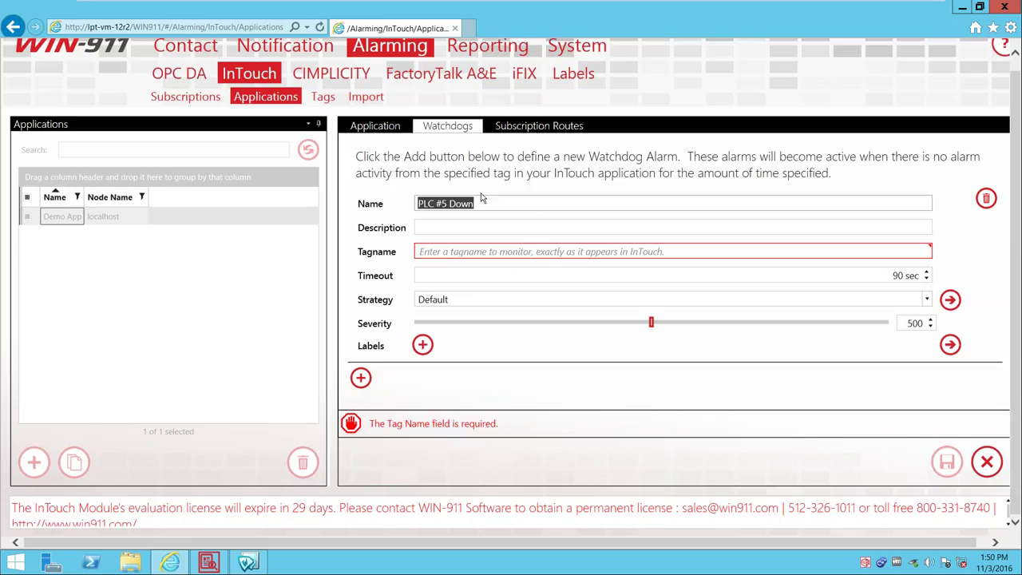
pyautogui.press('End')
pyautogui.hotkey('ctrl', 'a')
pyautogui.click(987, 461)
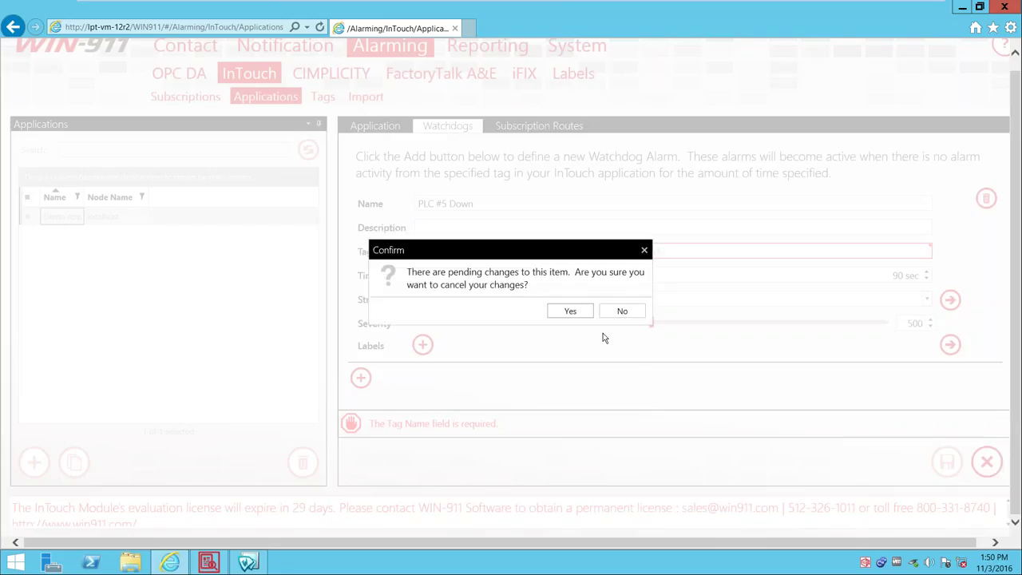
pyautogui.click(588, 312)
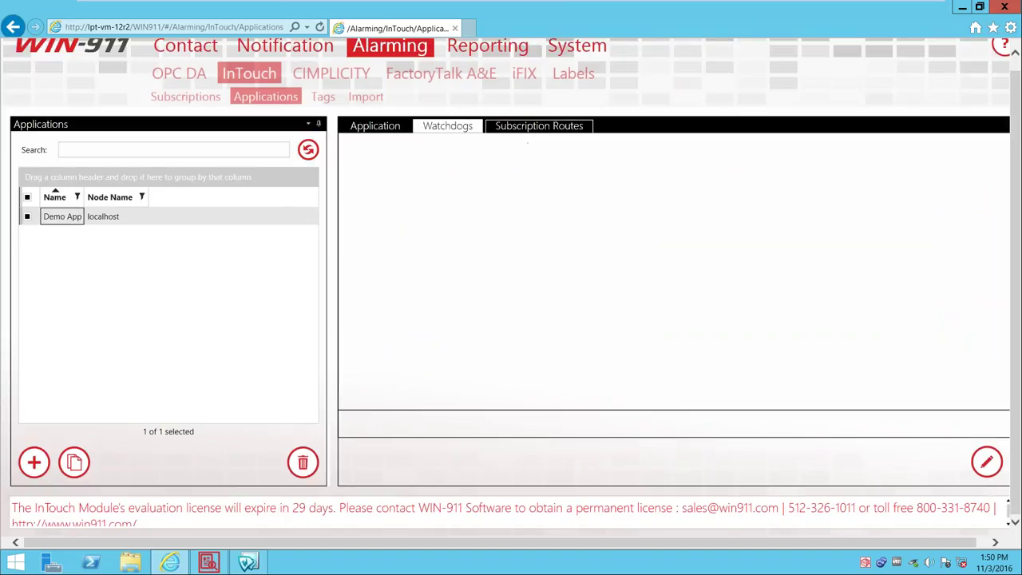
# - Edit Demo App's subscription routes and set the All Alarms route's strategy to Do Not Notify
pyautogui.click(538, 127)
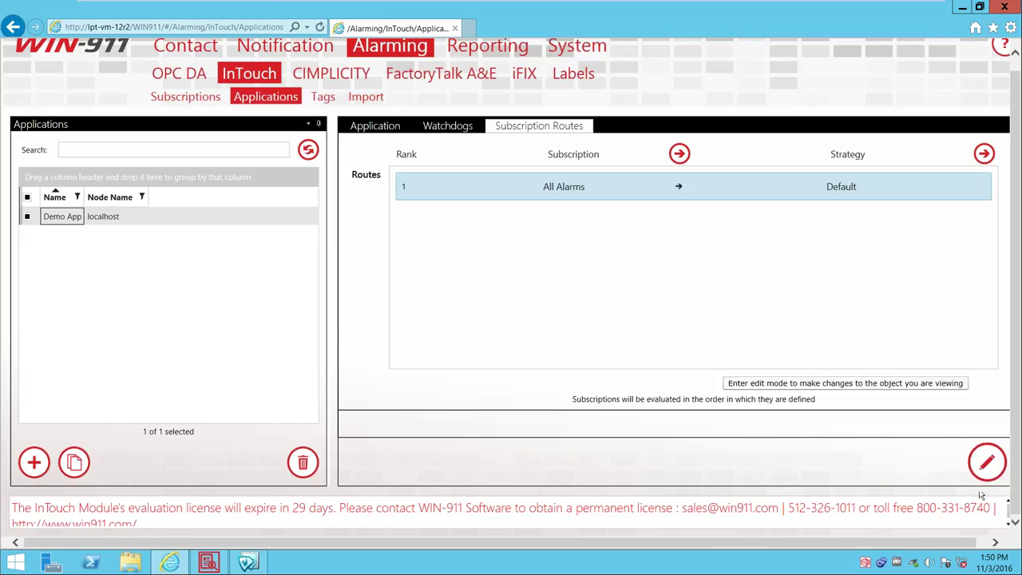
pyautogui.click(987, 462)
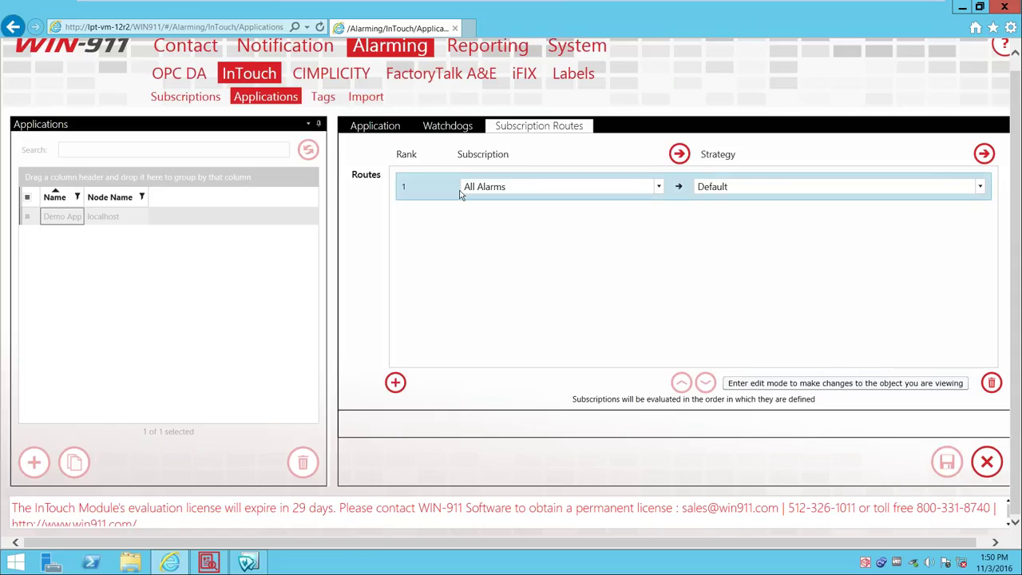
pyautogui.click(482, 186)
pyautogui.click(522, 186)
pyautogui.moveTo(522, 186); pyautogui.dragTo(460, 184)
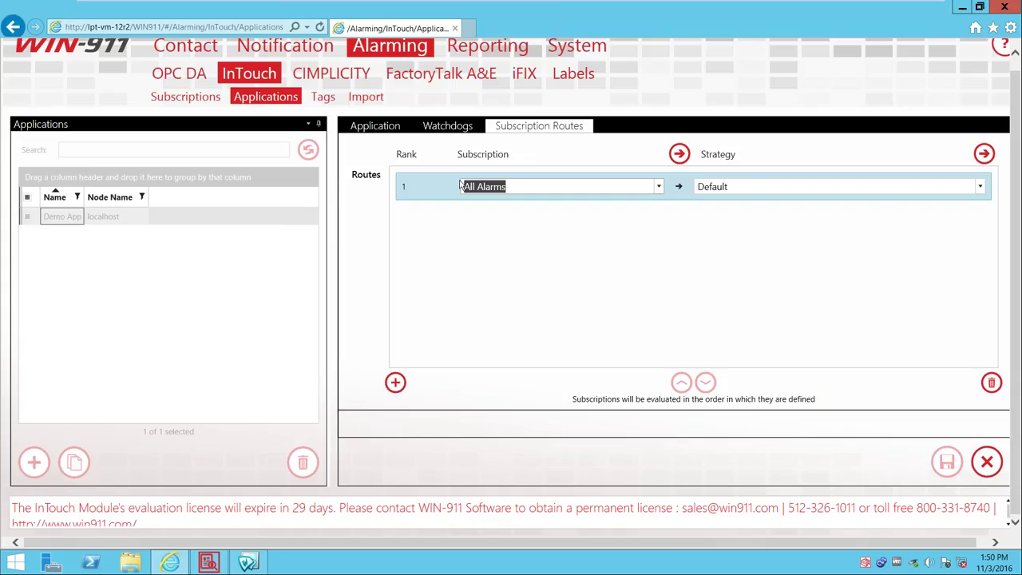
pyautogui.click(742, 187)
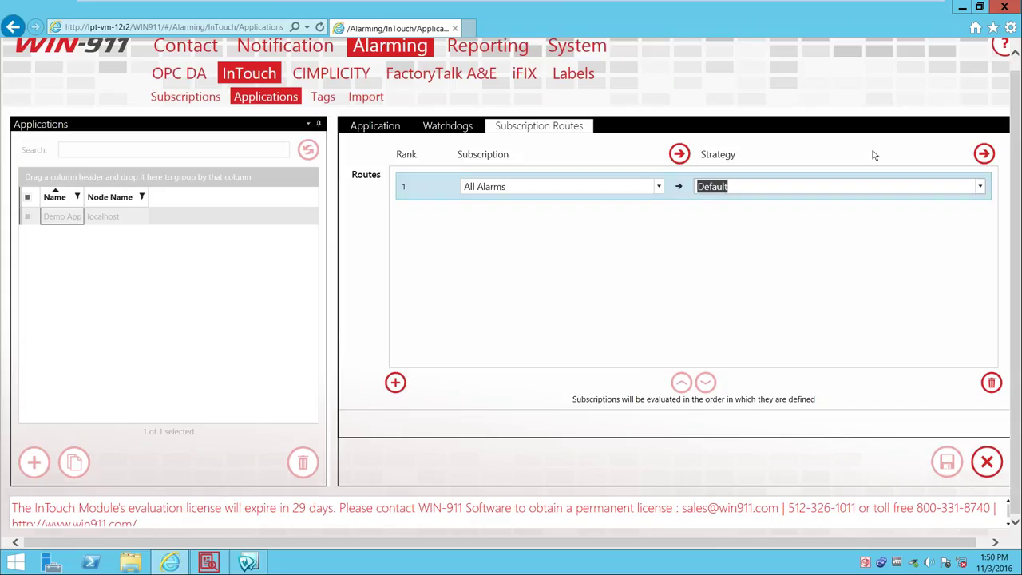
pyautogui.click(979, 186)
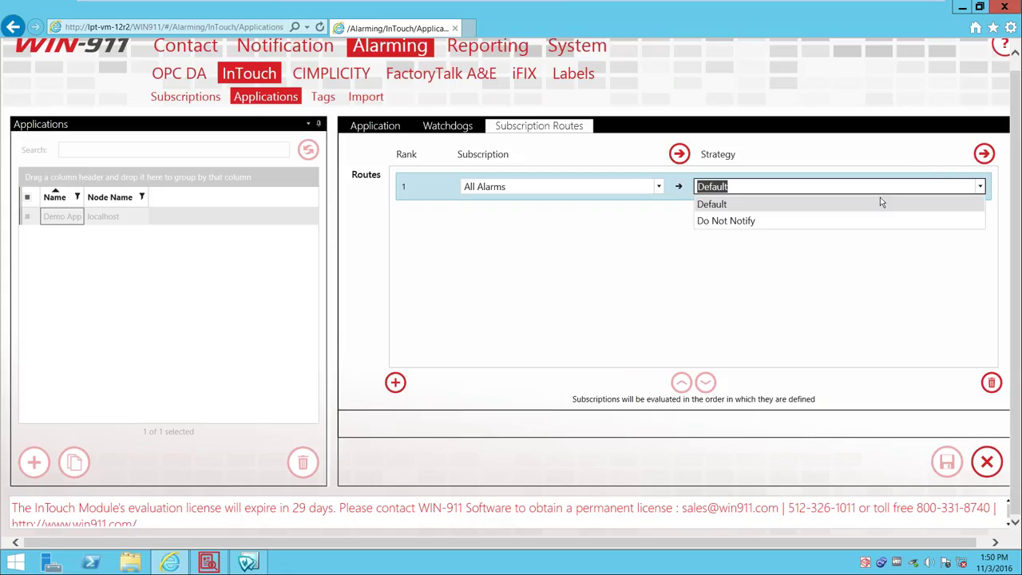
pyautogui.click(830, 221)
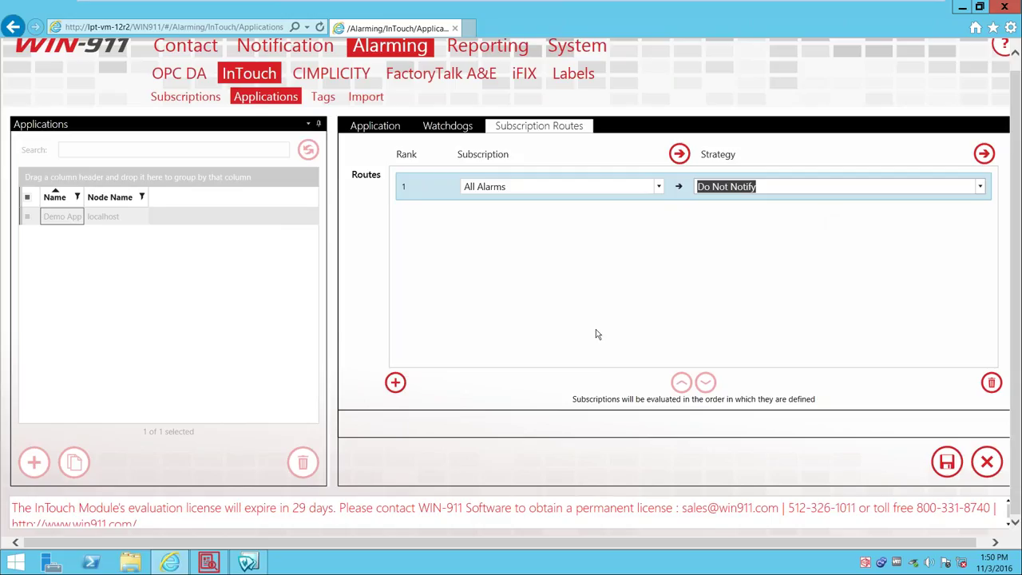
# - Add a second All Alarms route with the Default strategy and move it up to rank 1
pyautogui.click(396, 383)
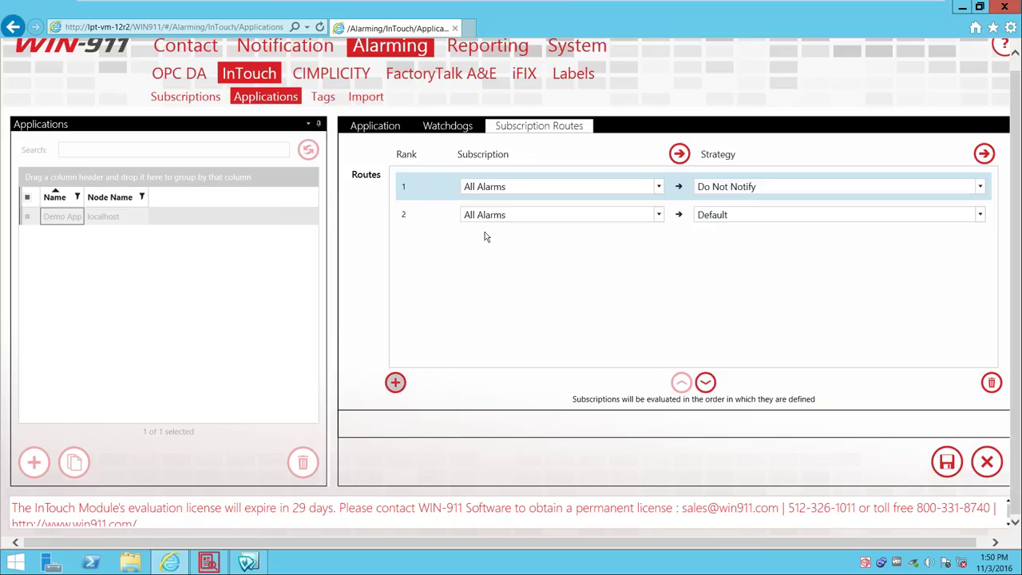
pyautogui.click(429, 210)
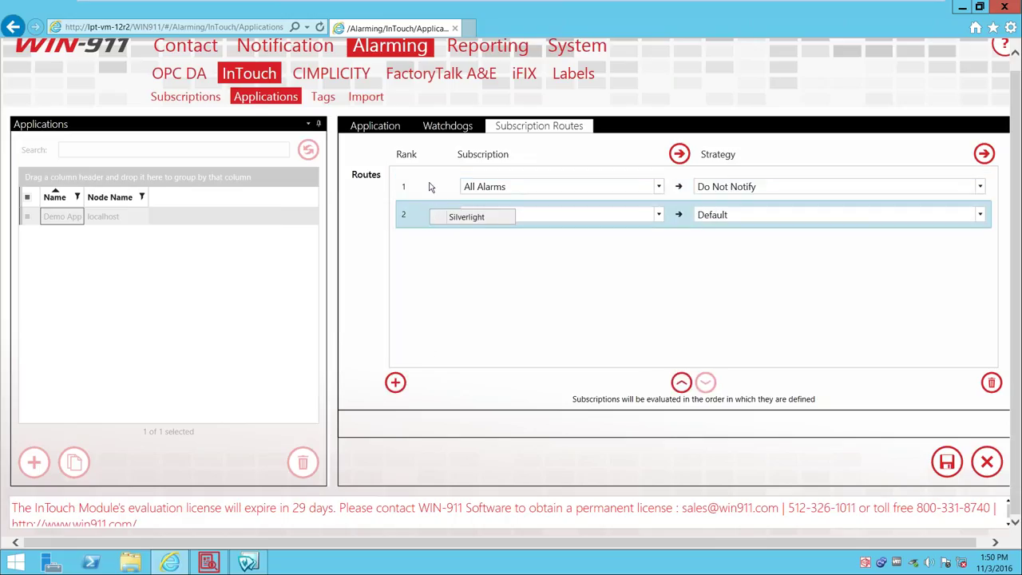
pyautogui.moveTo(429, 198); pyautogui.dragTo(429, 187)
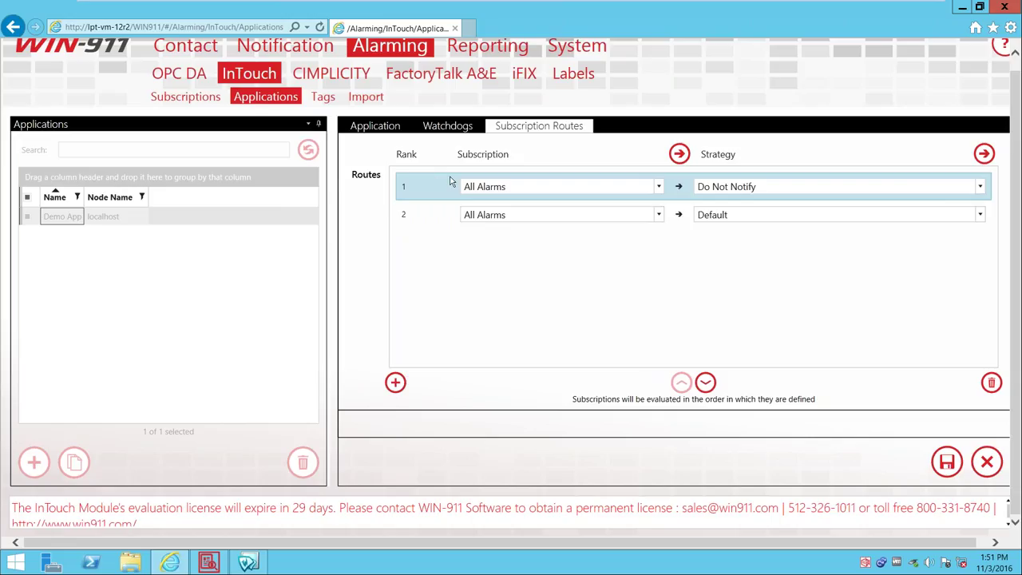
pyautogui.click(429, 217)
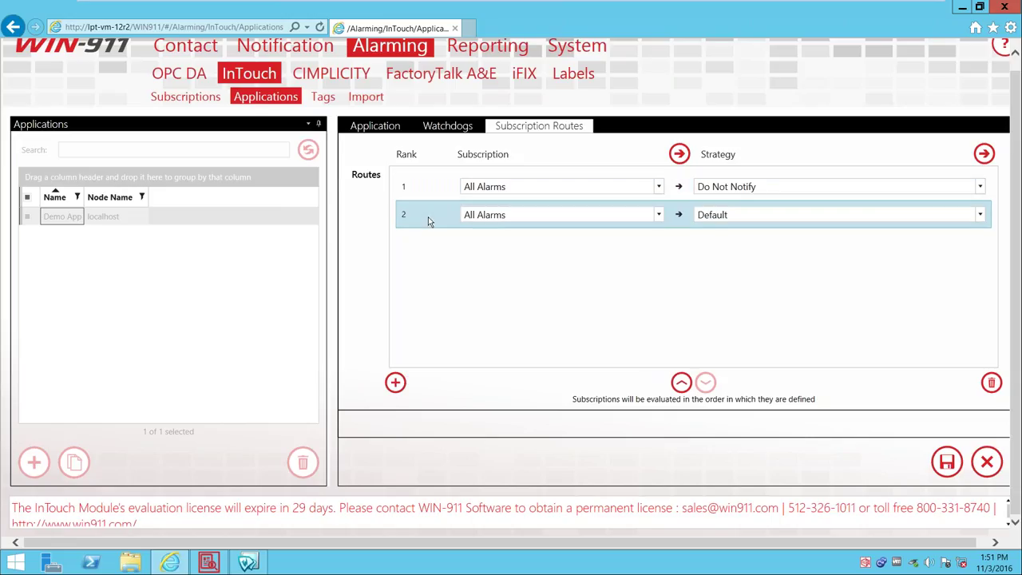
pyautogui.click(681, 383)
# - Set the rank 1 route's subscription to Freshwater and review the order of the two routes
pyautogui.click(471, 187)
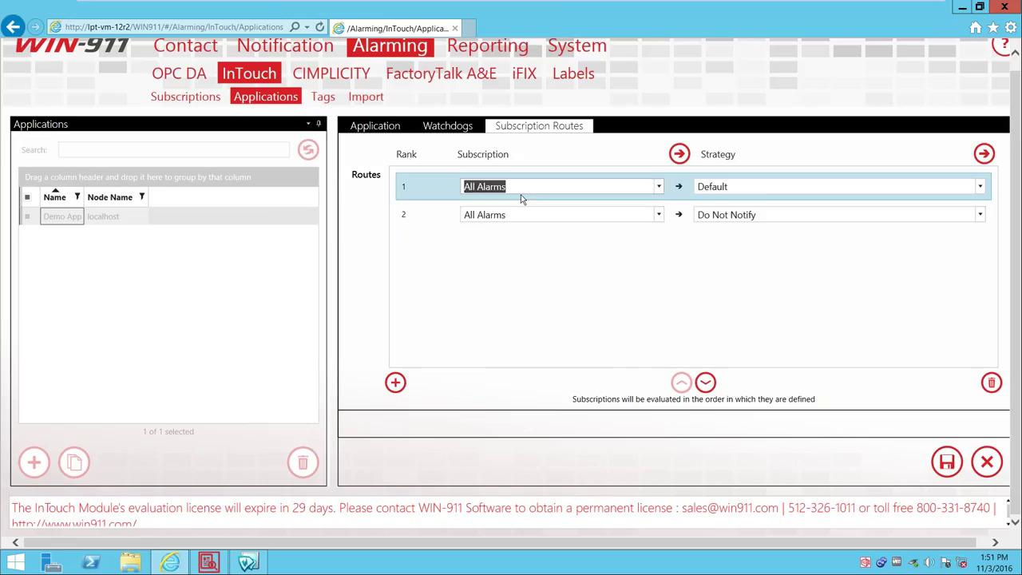
pyautogui.click(661, 186)
pyautogui.click(493, 224)
pyautogui.click(436, 194)
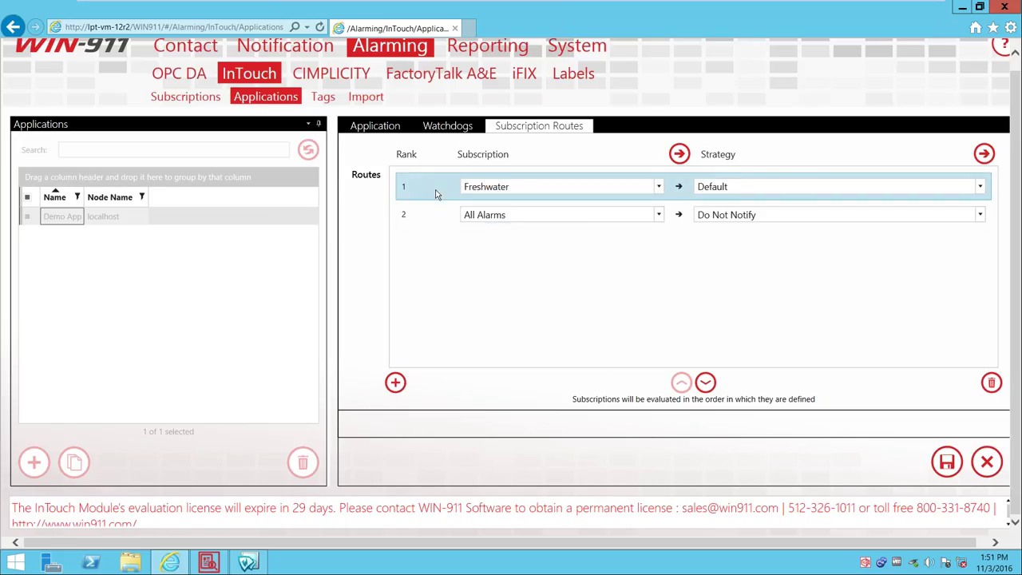
pyautogui.click(439, 220)
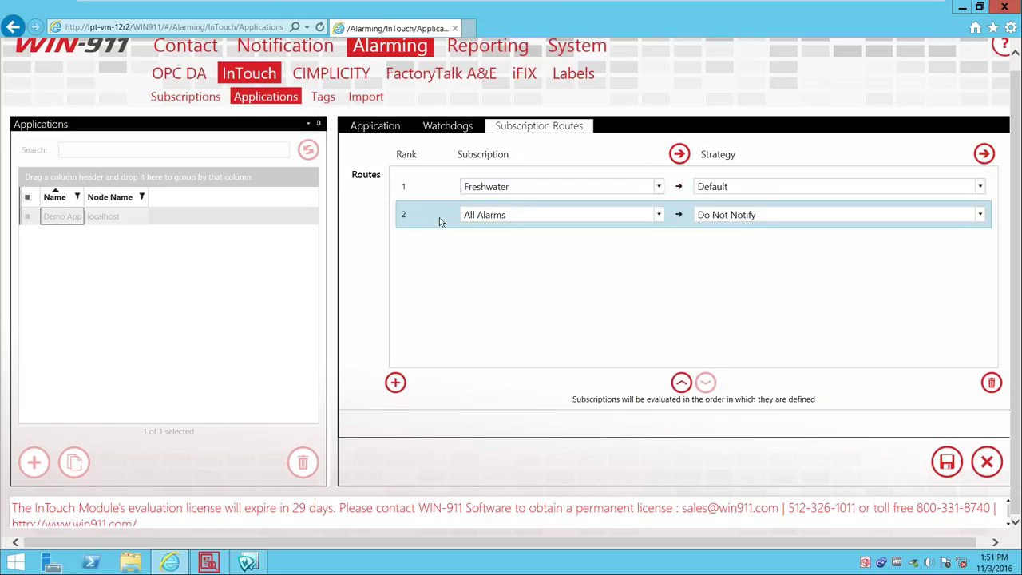
pyautogui.click(433, 191)
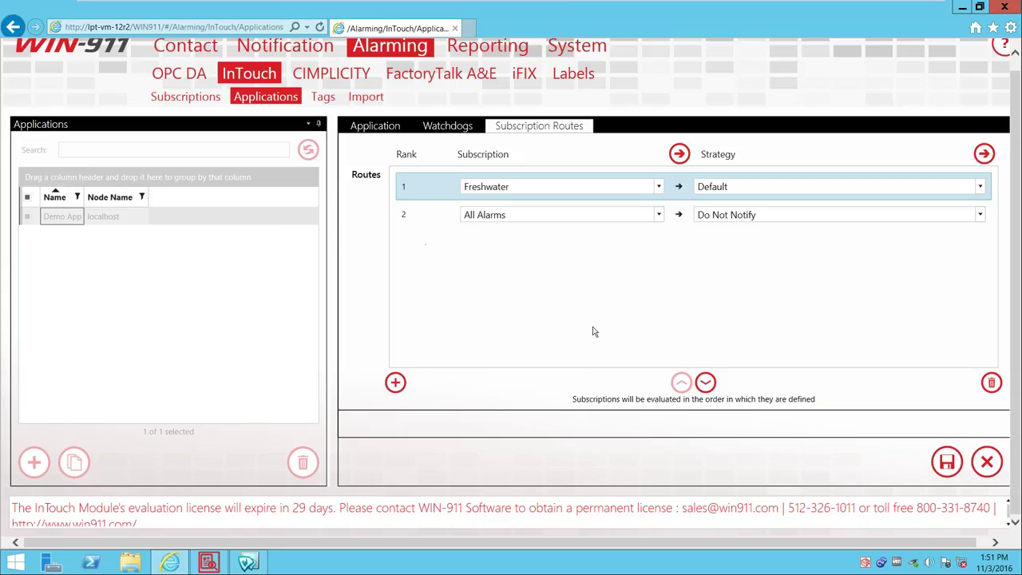
pyautogui.click(408, 221)
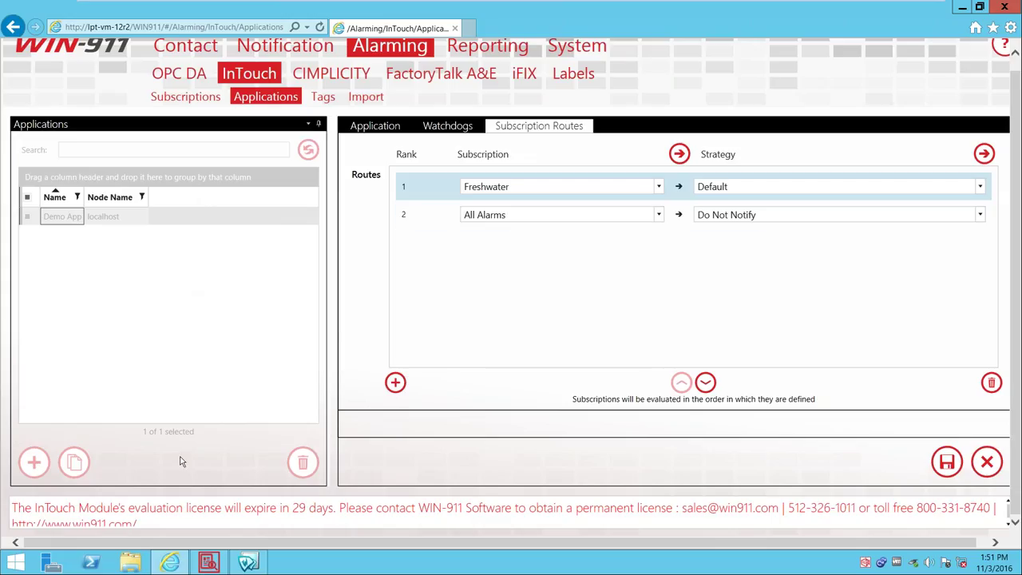
# - Check the InTouch subscriptions list and return to Demo App's subscription routes
pyautogui.click(191, 101)
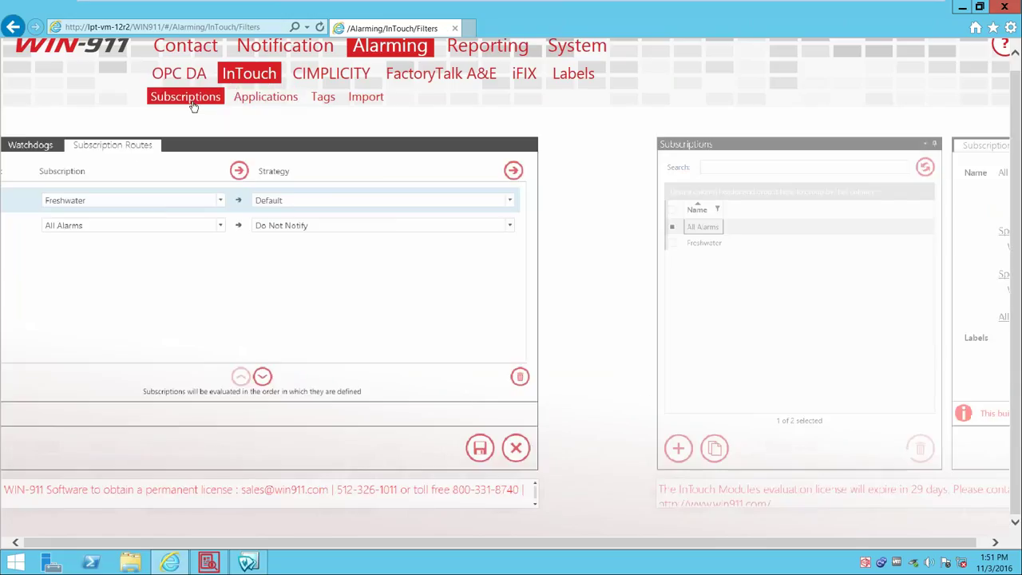
pyautogui.click(284, 98)
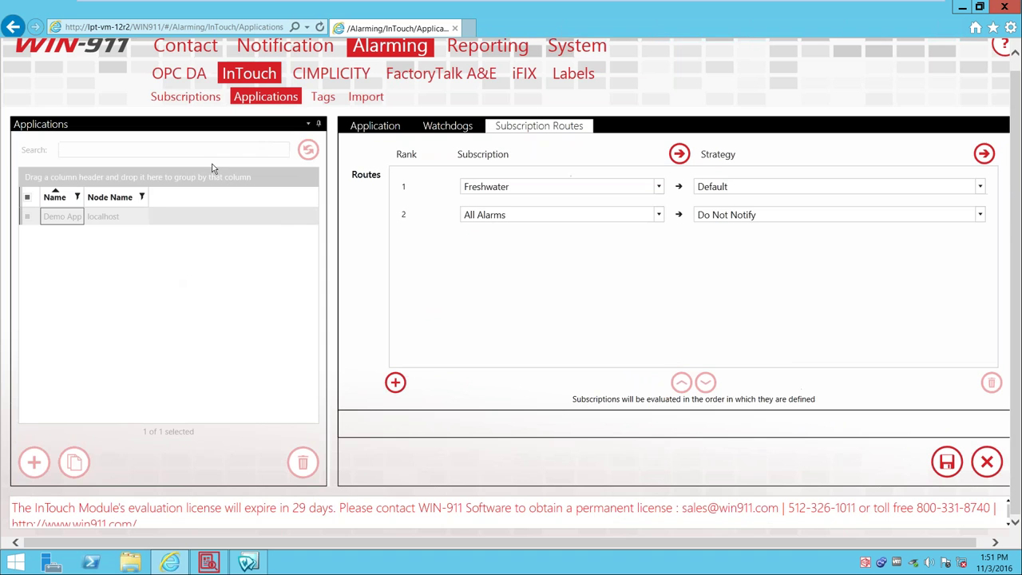
pyautogui.click(196, 98)
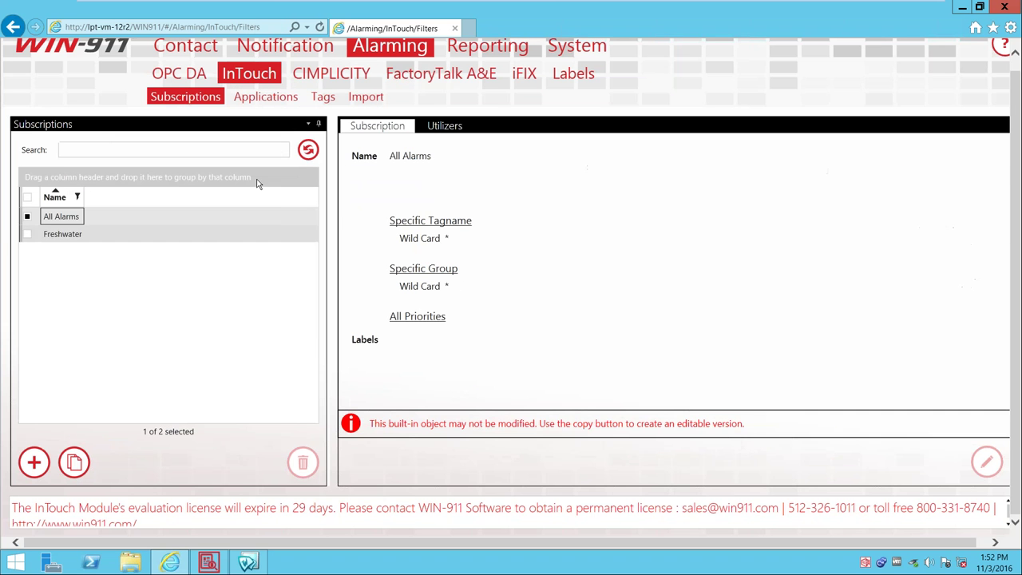
pyautogui.click(271, 98)
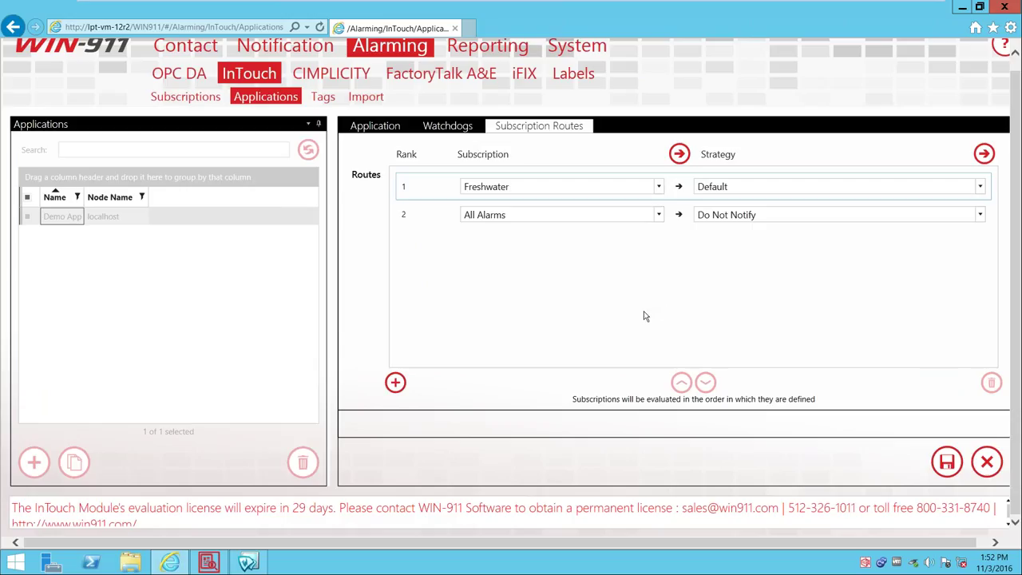
# - Delete the Freshwater route from Demo App's subscription routes
pyautogui.click(431, 192)
pyautogui.click(990, 382)
pyautogui.click(678, 188)
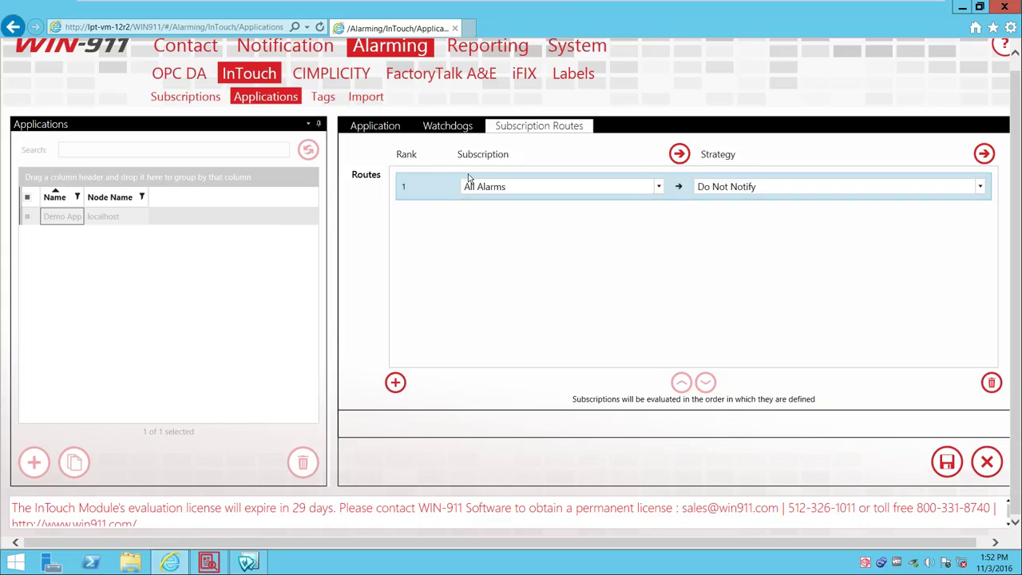
# - Set the All Alarms route's strategy to Default, recheck Demo App's watchdogs and routes, and save the application
pyautogui.click(979, 186)
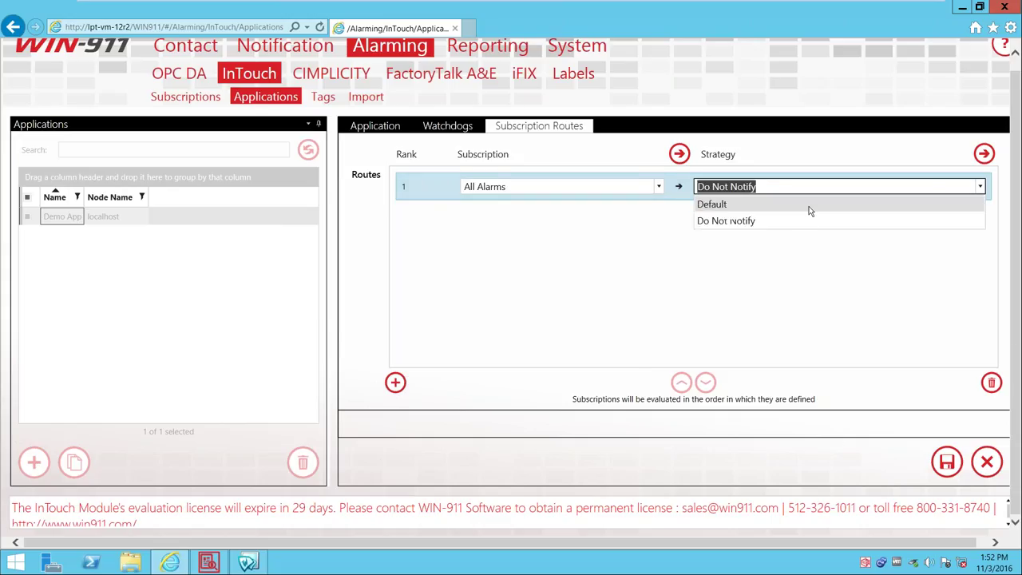
pyautogui.click(838, 202)
pyautogui.click(812, 269)
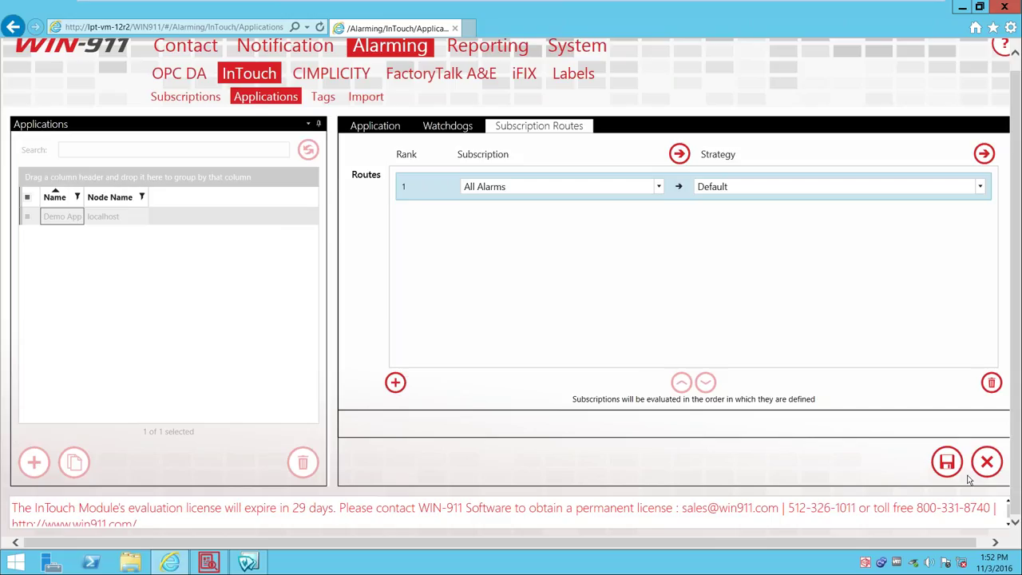
pyautogui.click(447, 125)
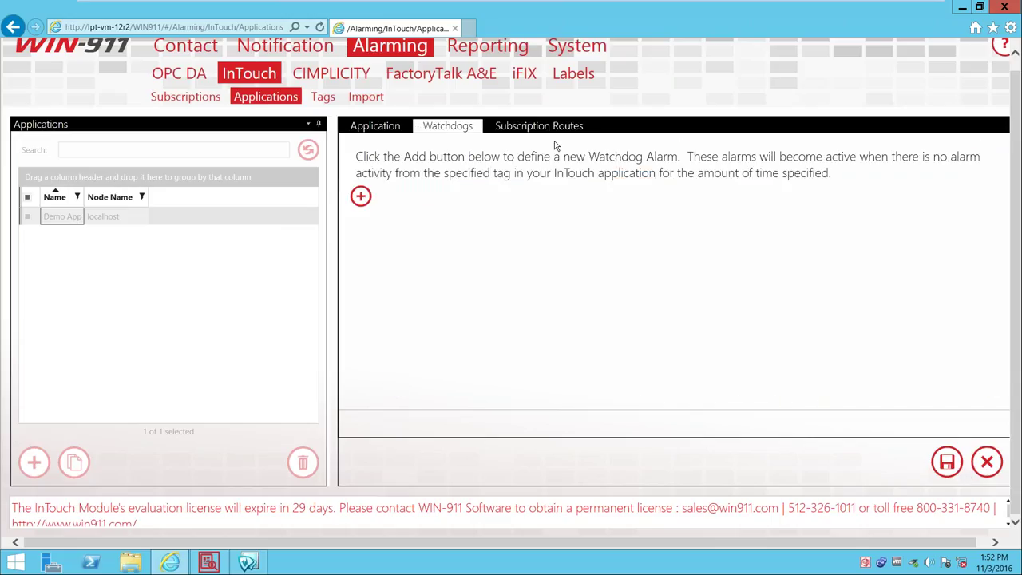
pyautogui.click(559, 130)
pyautogui.click(947, 461)
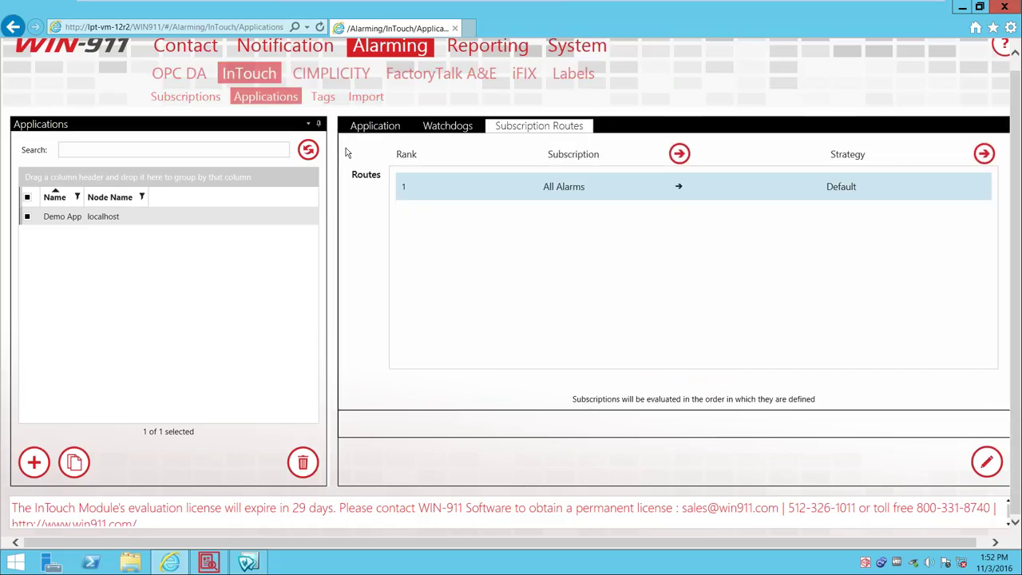
# - Start a new discrete InTouch tag and examine its name, tagname, application and label settings
pyautogui.click(374, 129)
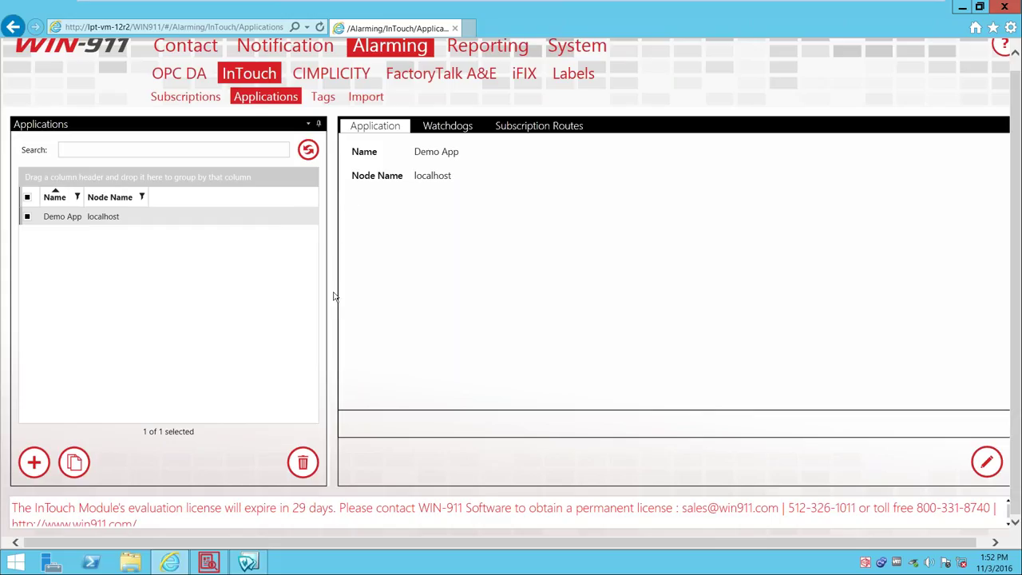
pyautogui.click(321, 100)
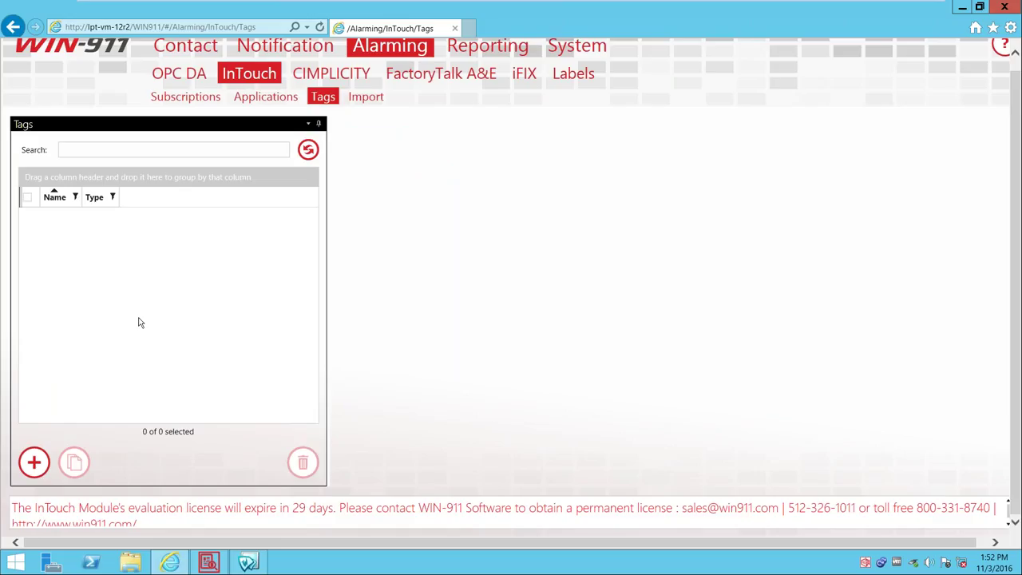
pyautogui.click(34, 463)
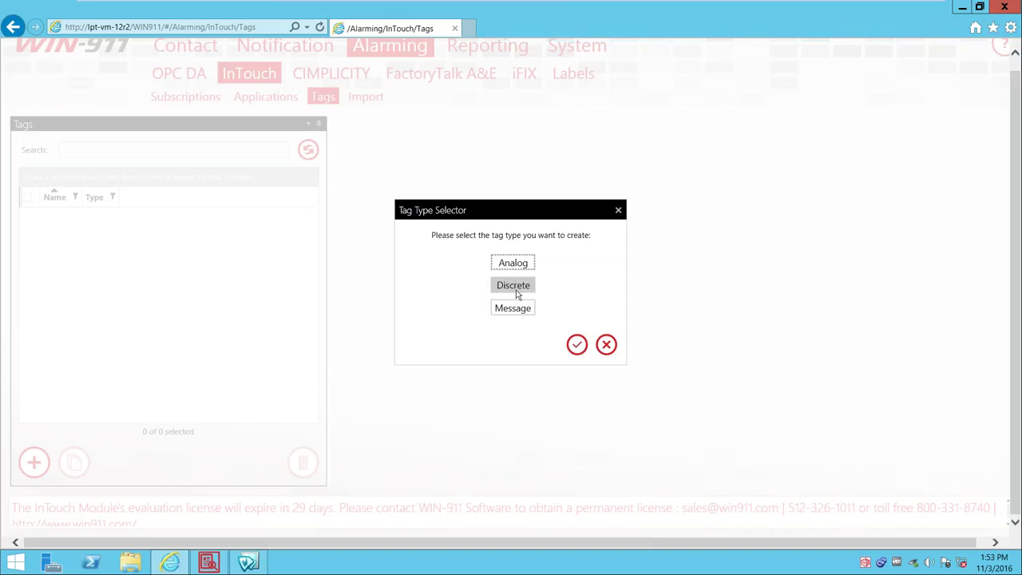
pyautogui.click(574, 343)
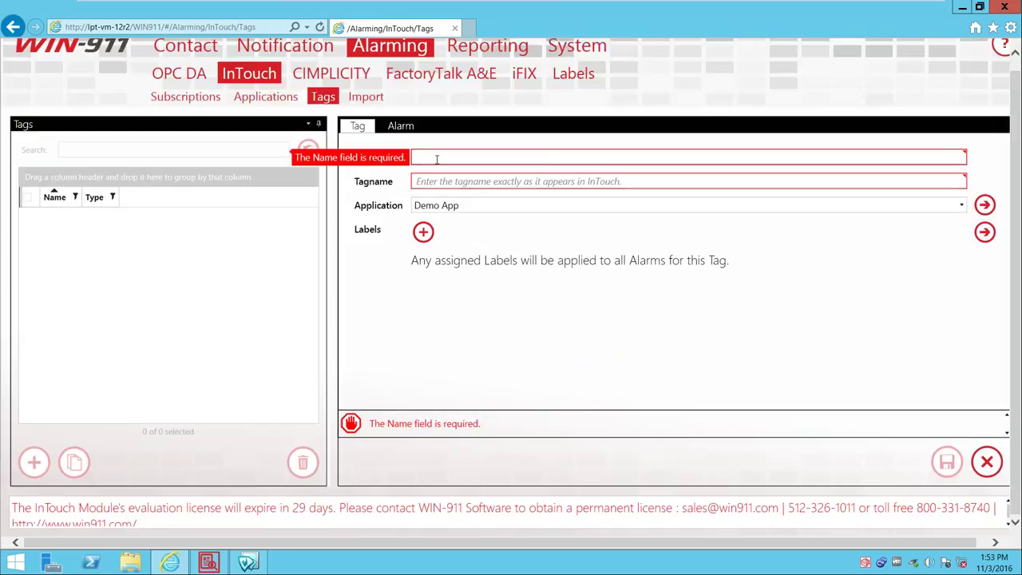
pyautogui.click(445, 183)
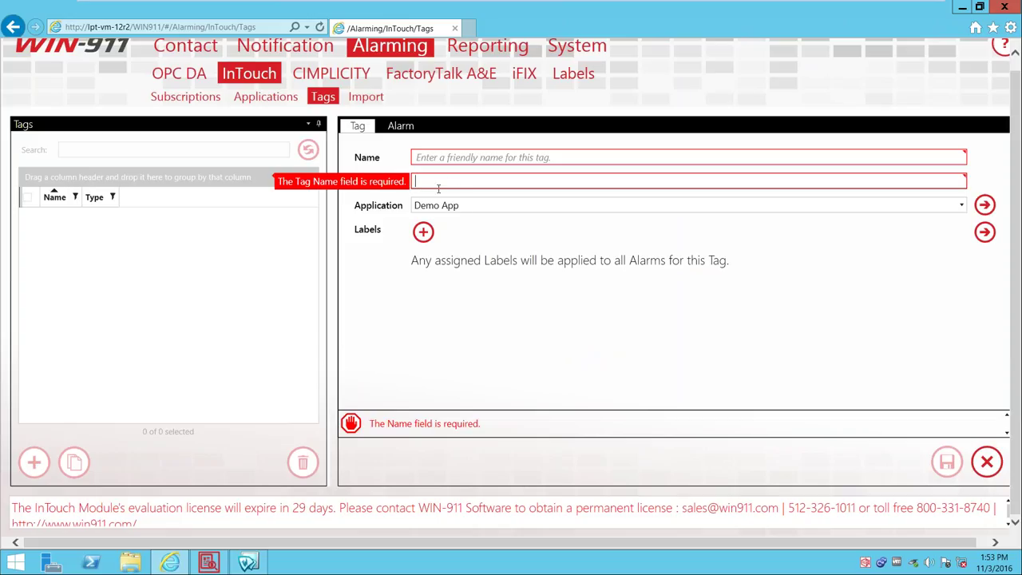
pyautogui.click(453, 208)
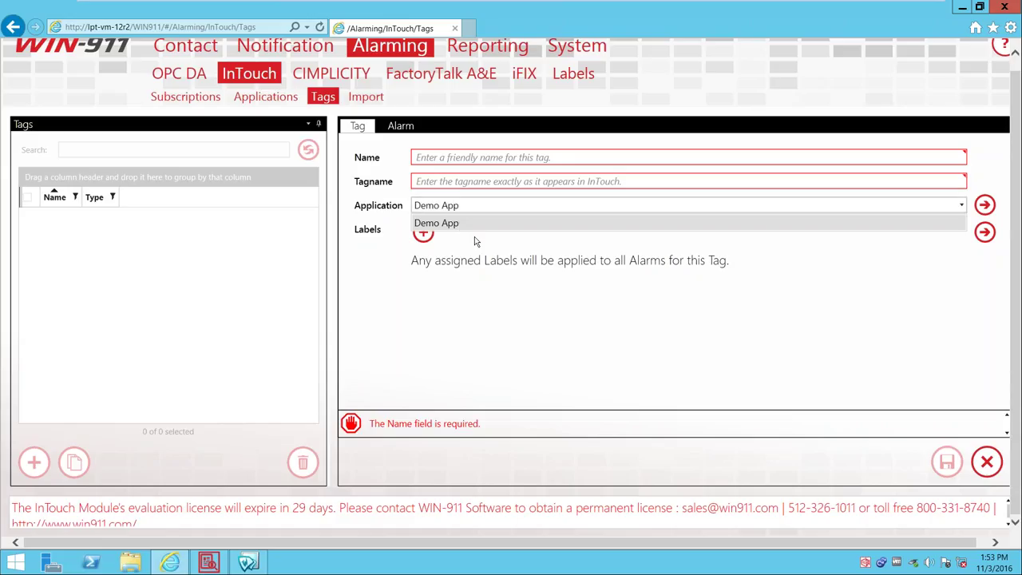
pyautogui.click(458, 236)
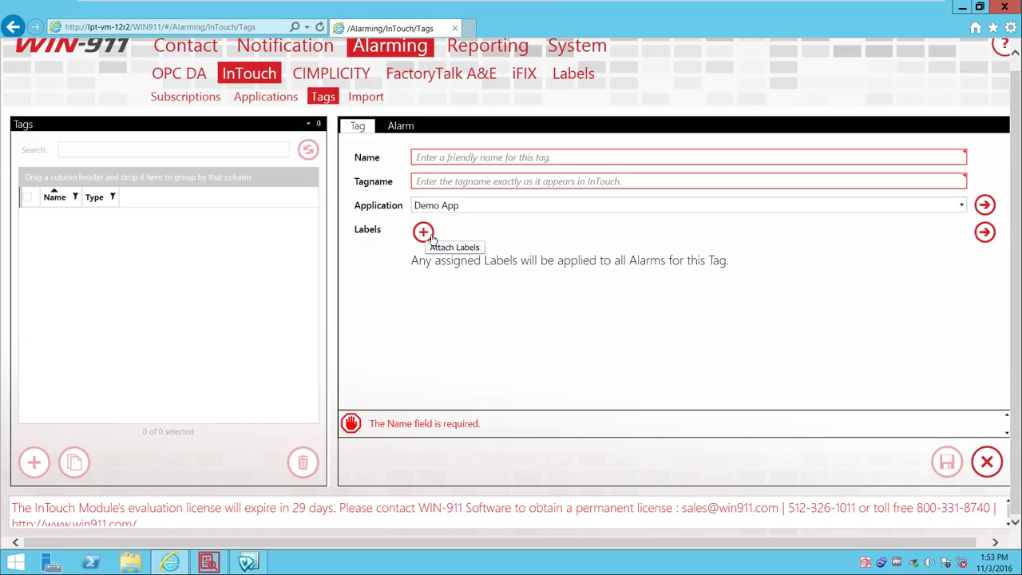
# - Turn Discrete Enabled off and back on in the new tag's alarm settings, and discard the tag
pyautogui.click(401, 126)
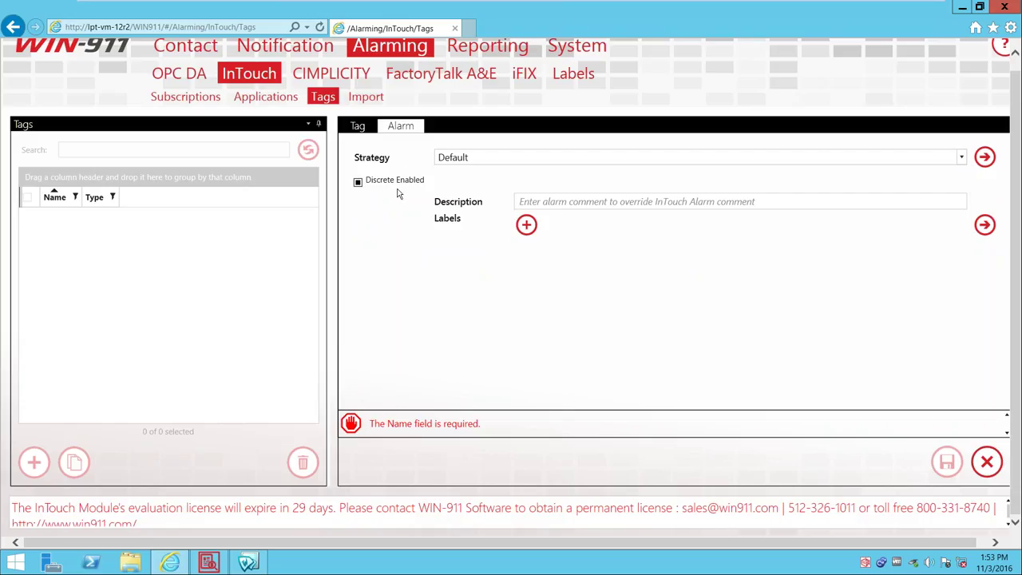
pyautogui.click(357, 183)
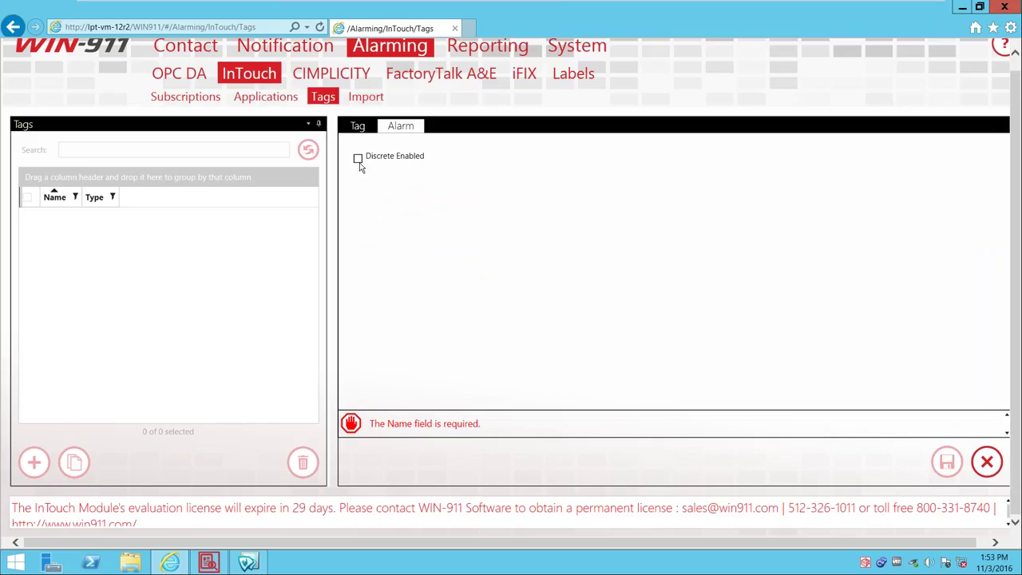
pyautogui.click(358, 160)
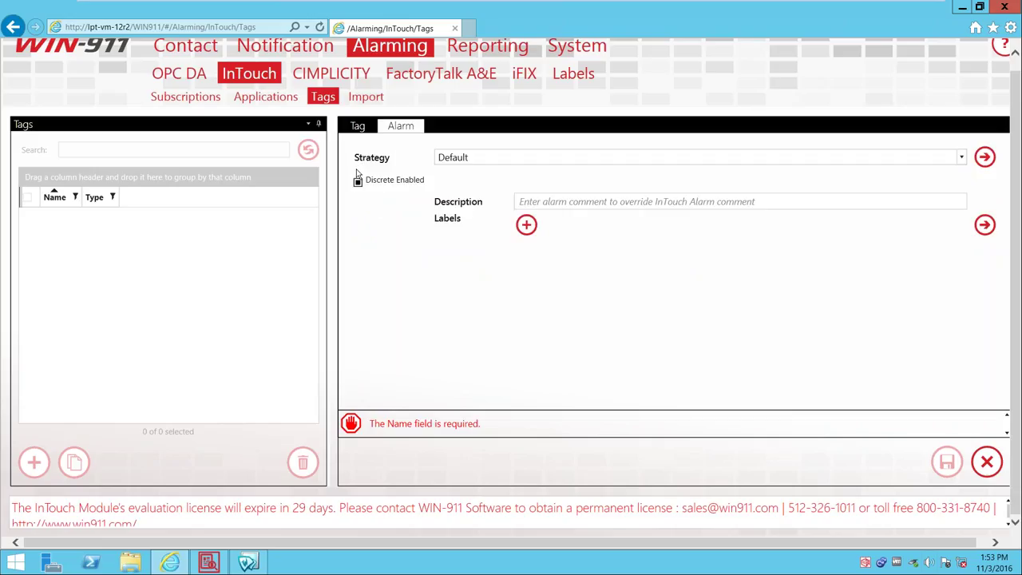
pyautogui.click(987, 461)
pyautogui.click(570, 311)
# - Start a new analog InTouch tag and turn off its level alarming
pyautogui.click(34, 461)
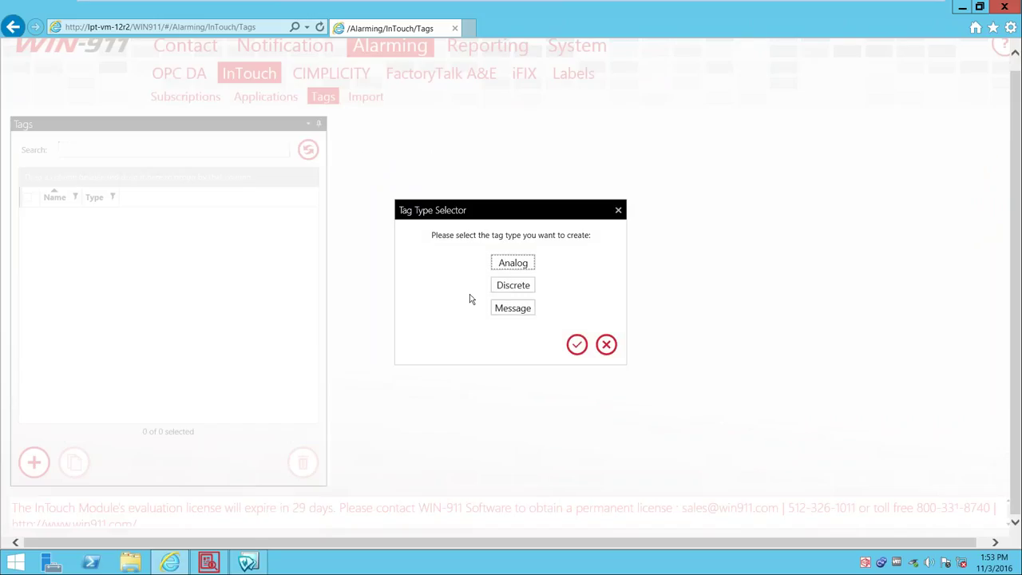
pyautogui.click(517, 265)
pyautogui.click(576, 344)
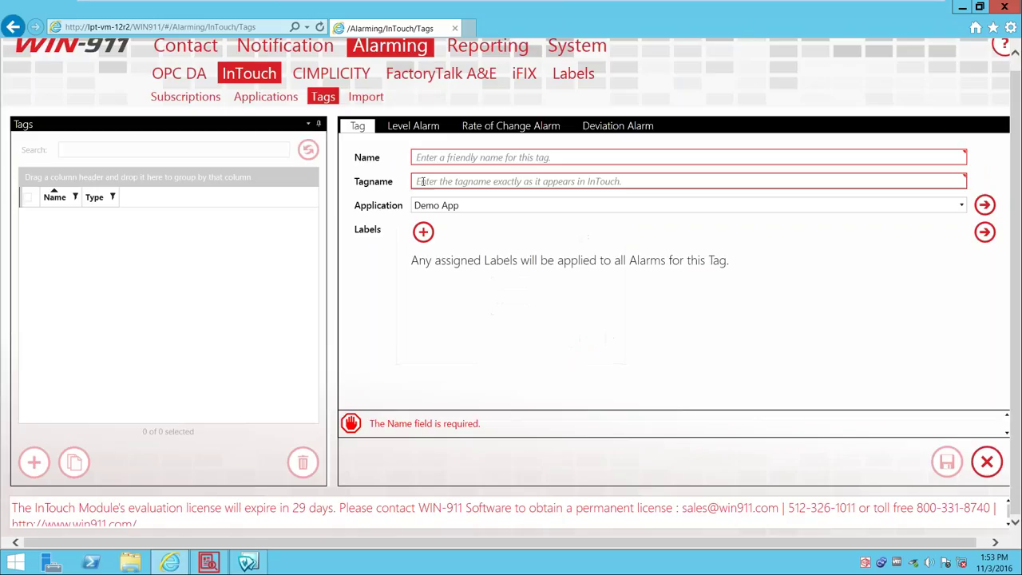
pyautogui.click(424, 127)
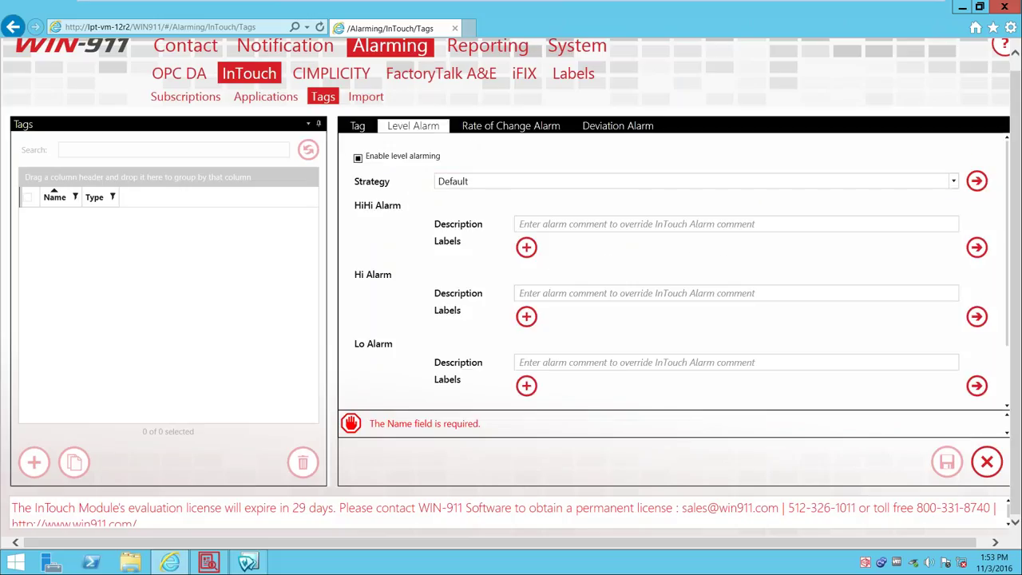
pyautogui.click(358, 157)
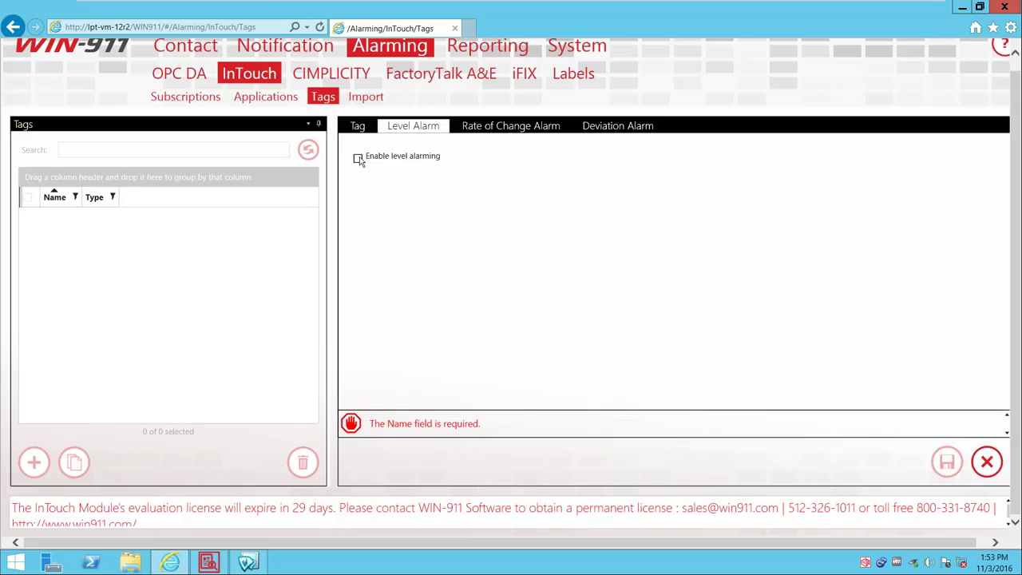
# - Review the analog tag's level, rate of change and deviation alarm settings, turning deviation alarming off and back on
pyautogui.click(509, 129)
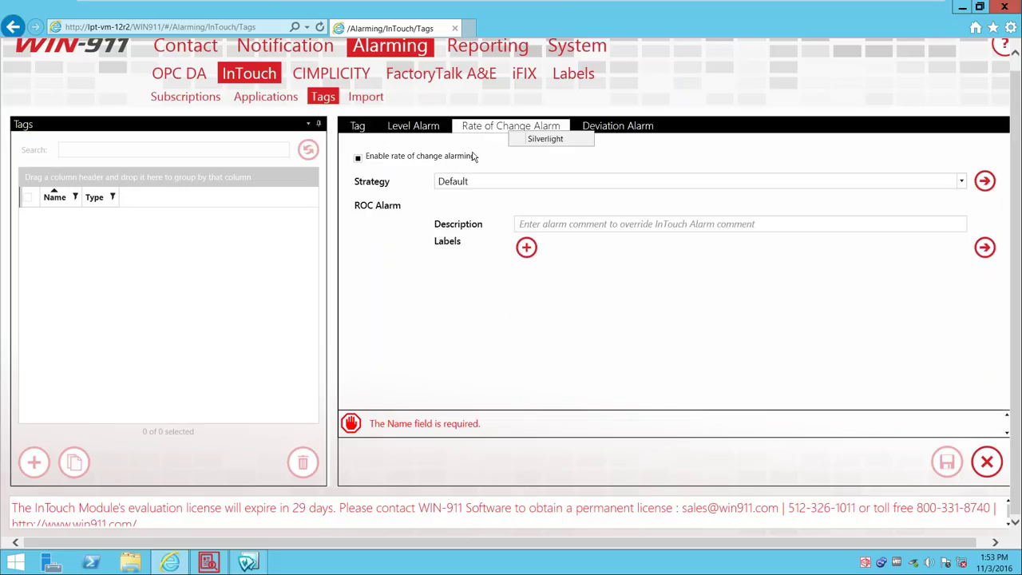
pyautogui.click(398, 130)
pyautogui.click(509, 127)
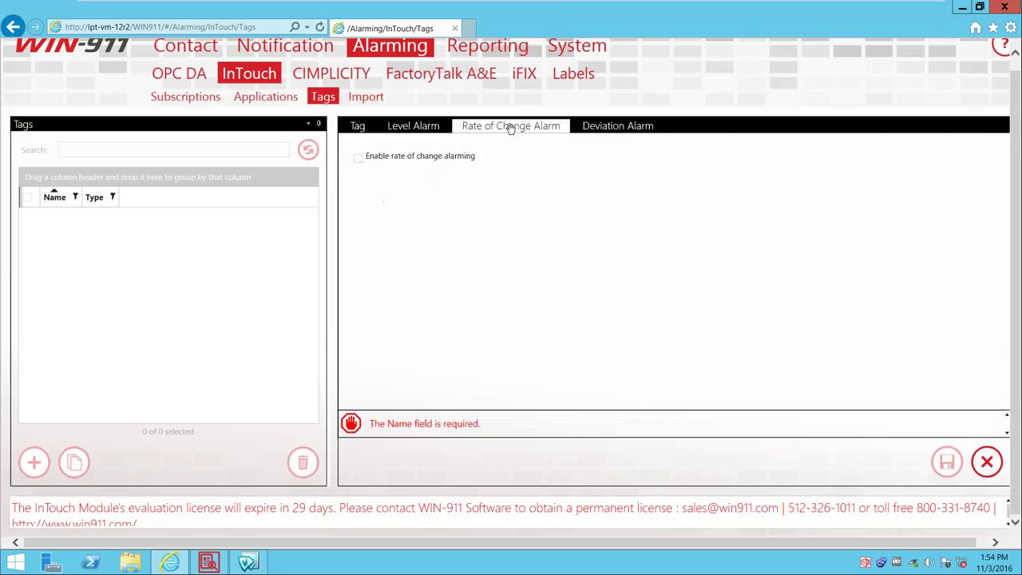
pyautogui.click(623, 129)
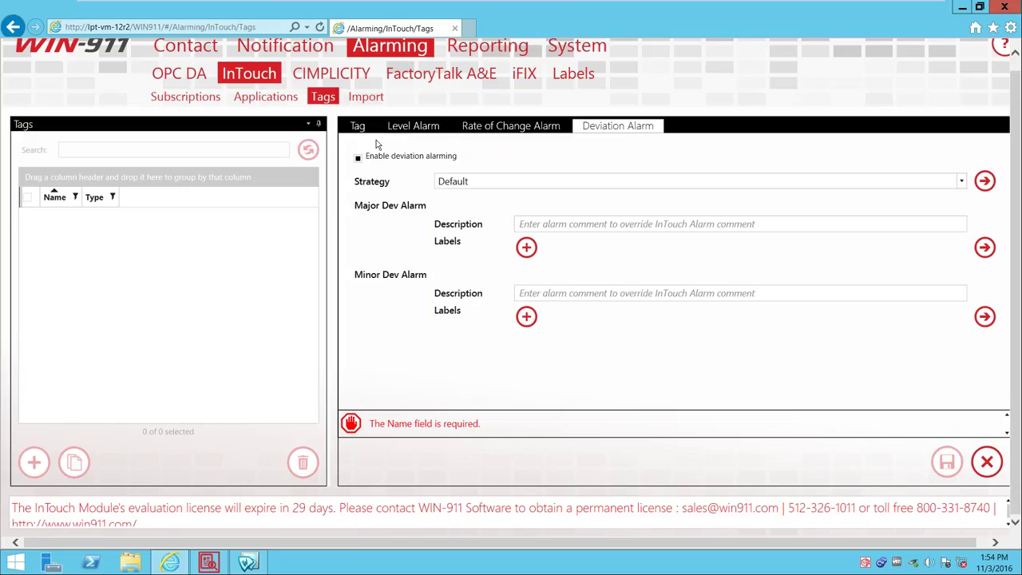
pyautogui.click(357, 159)
pyautogui.click(358, 159)
# - Examine the analog tag's level alarm settings, including the HiHi alarm's description override
pyautogui.click(411, 127)
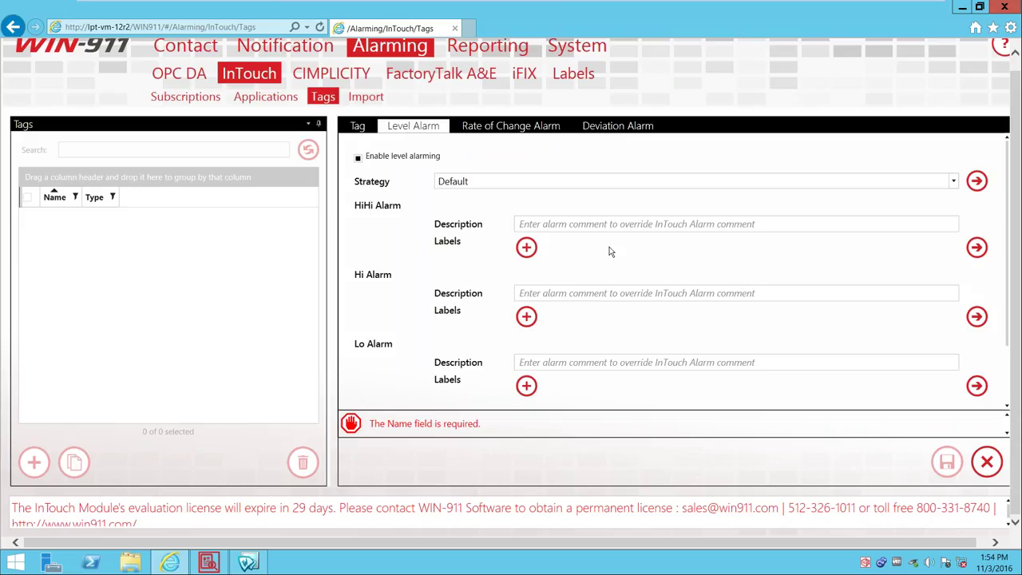
pyautogui.click(630, 227)
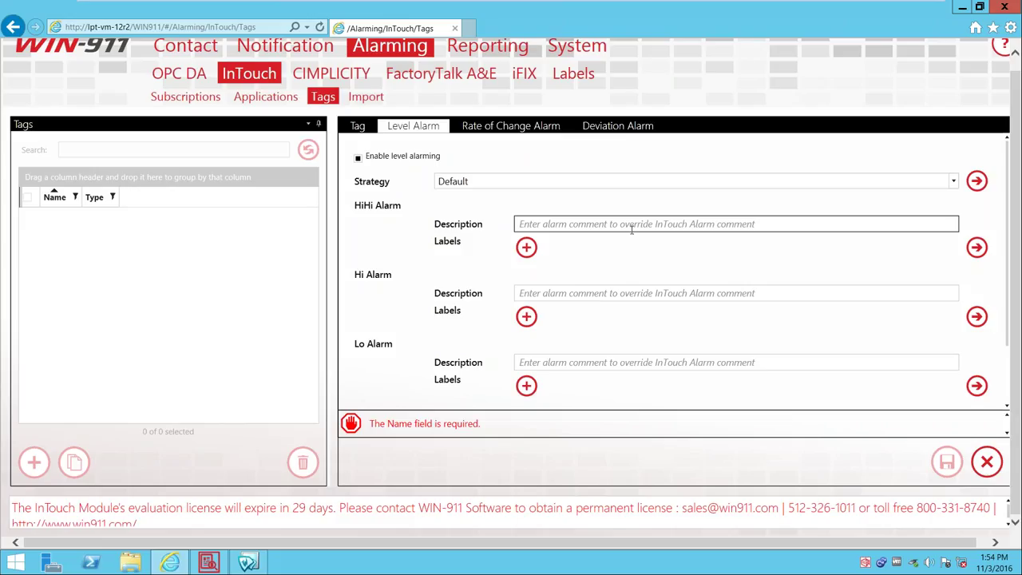
pyautogui.rightClick(631, 229)
pyautogui.click(599, 221)
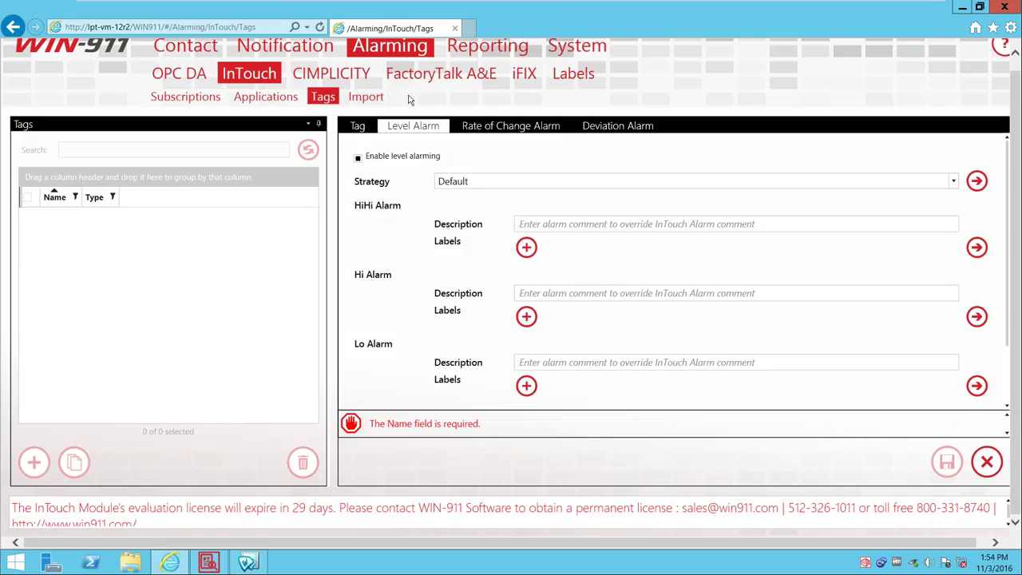
# - Start the InTouch tag import, acknowledge the note about subscriptions, and proceed to the application and CSV upload page
pyautogui.click(366, 97)
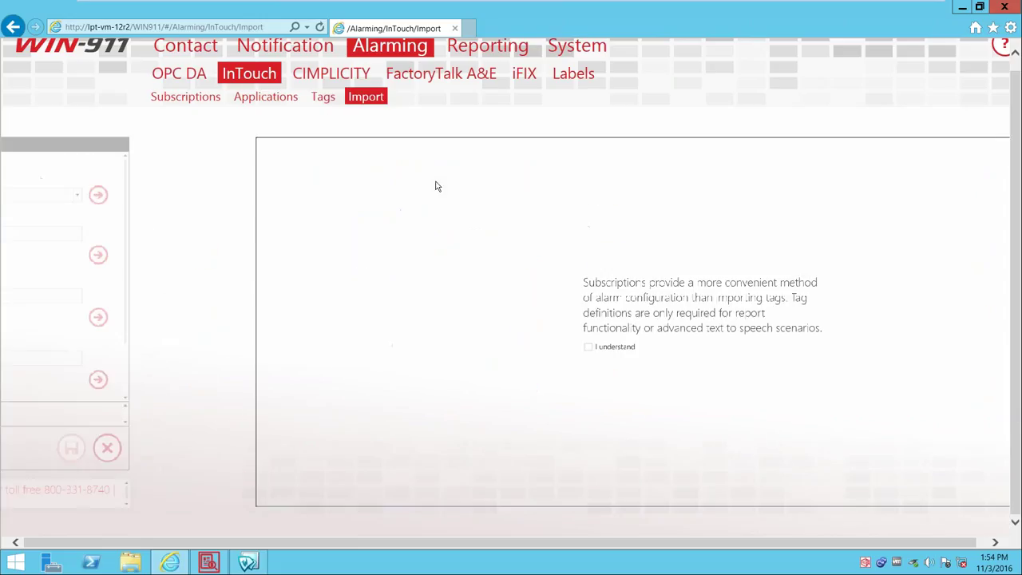
pyautogui.click(388, 350)
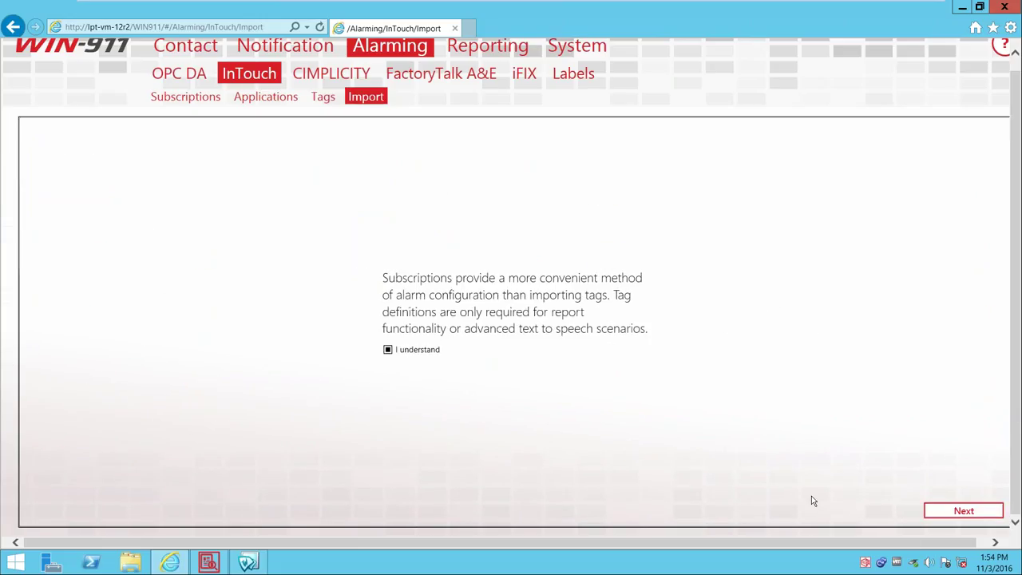
pyautogui.click(962, 510)
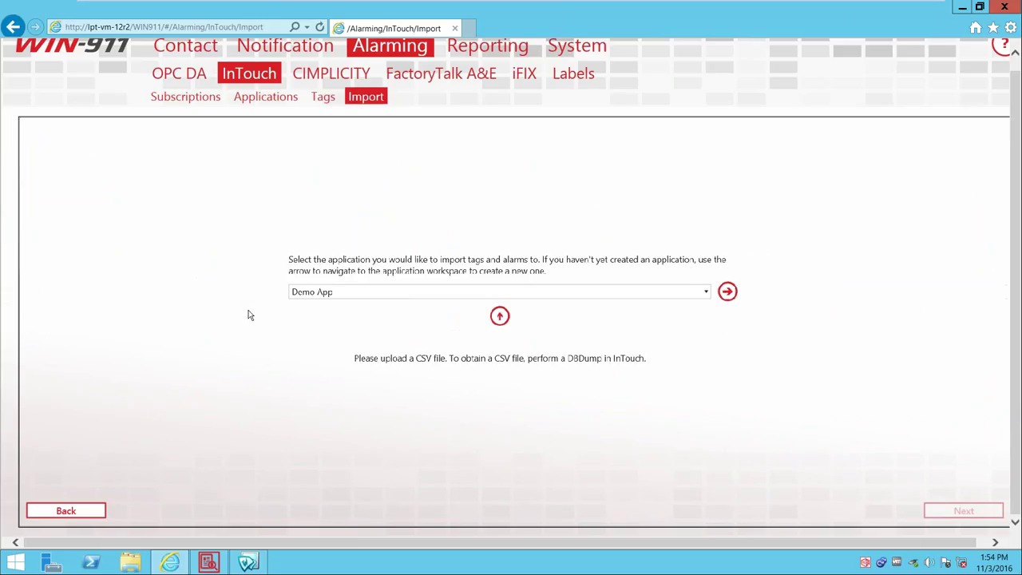
pyautogui.click(249, 563)
pyautogui.click(249, 564)
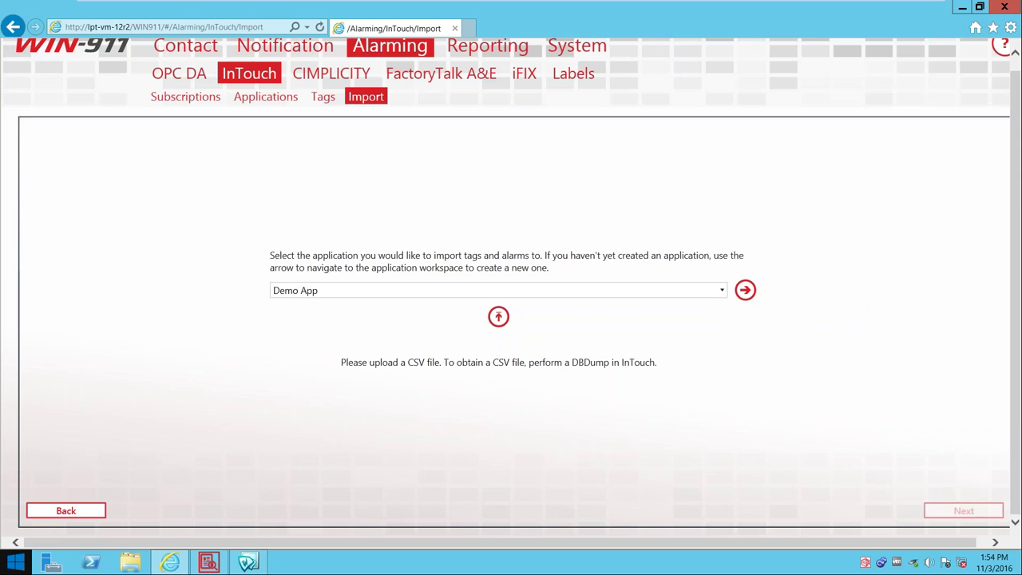
pyautogui.click(13, 569)
pyautogui.write('intouch')
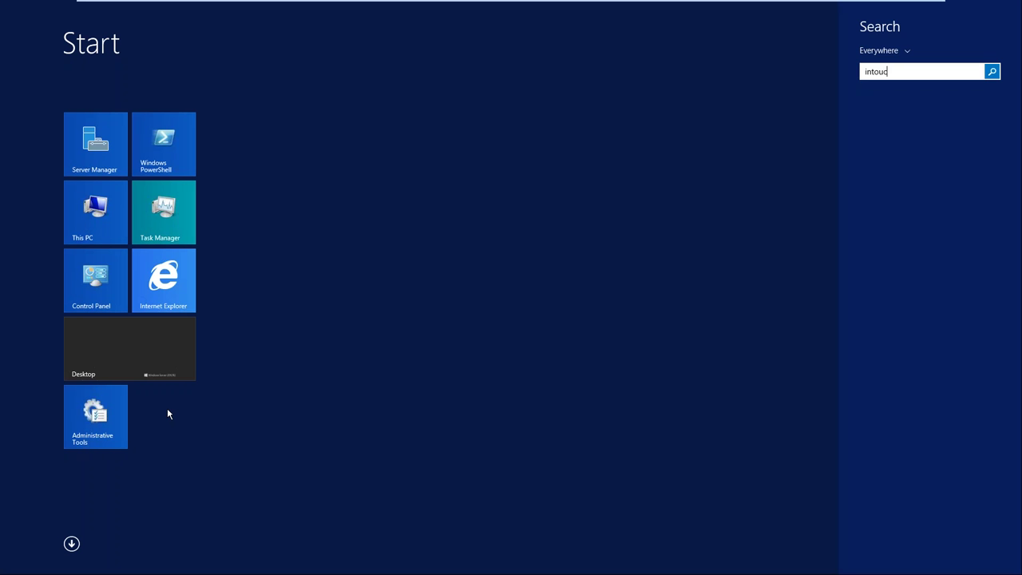
pyautogui.click(917, 136)
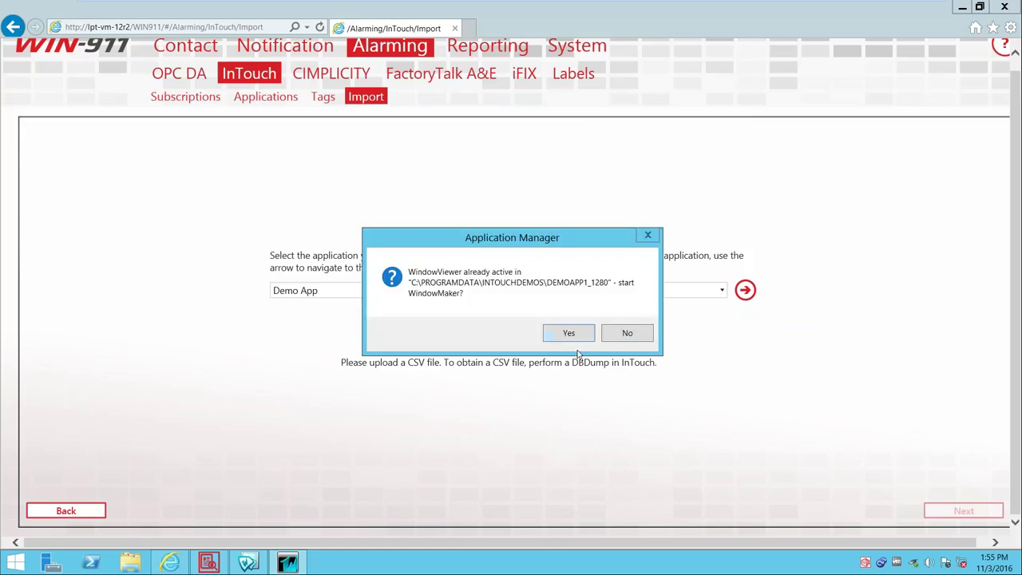
pyautogui.click(629, 332)
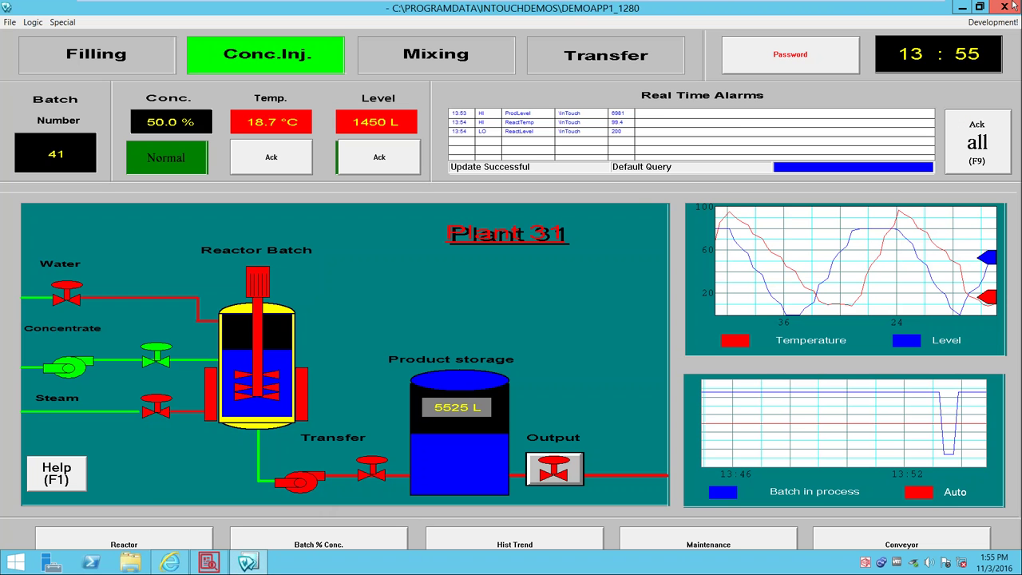
# - Close the running WindowViewer demo application and switch to the InTouch Application Manager
pyautogui.click(1009, 5)
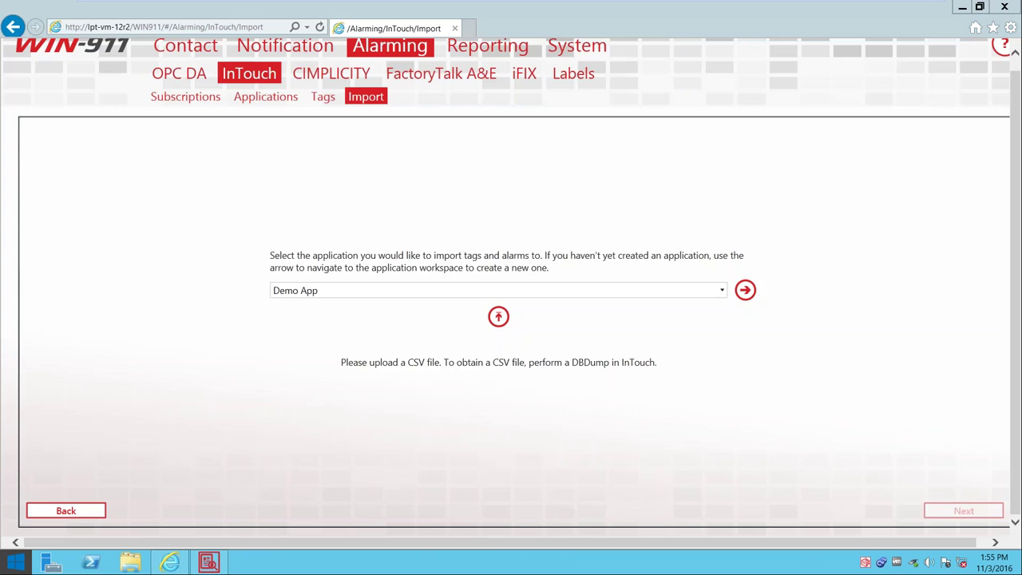
pyautogui.click(16, 562)
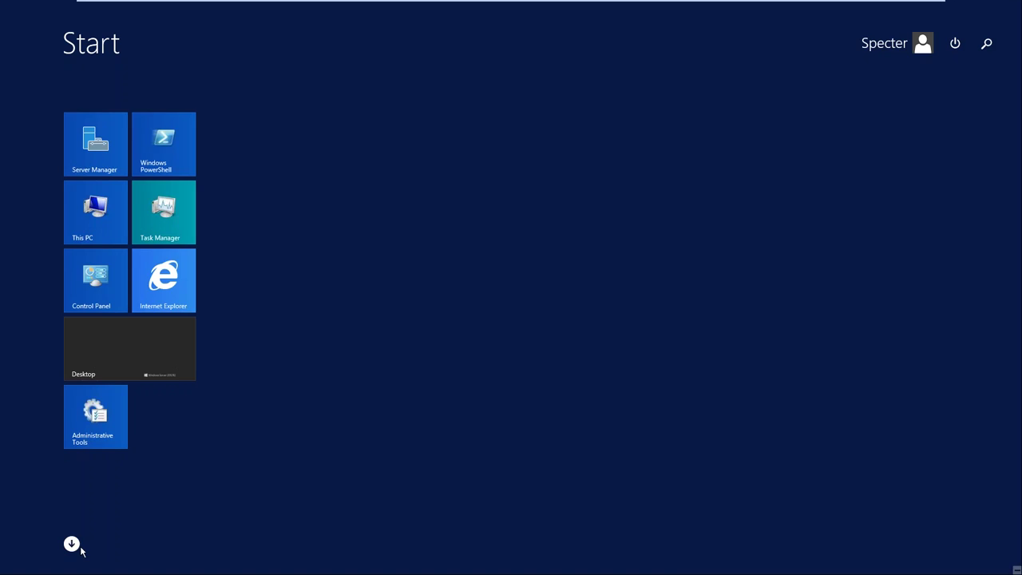
pyautogui.click(66, 550)
pyautogui.scroll(-3, 605, 375)
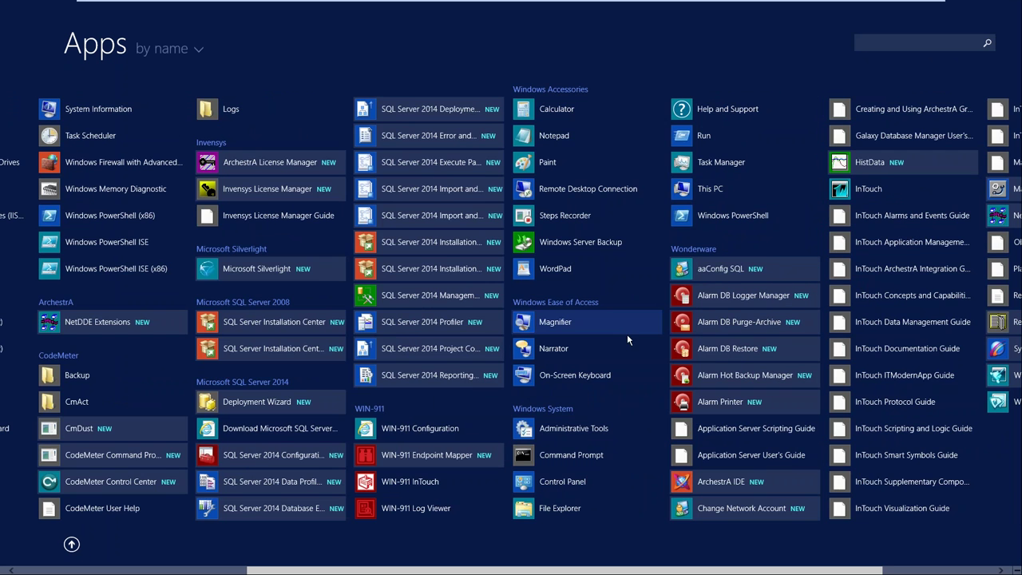
pyautogui.scroll(-3, 627, 333)
pyautogui.click(690, 194)
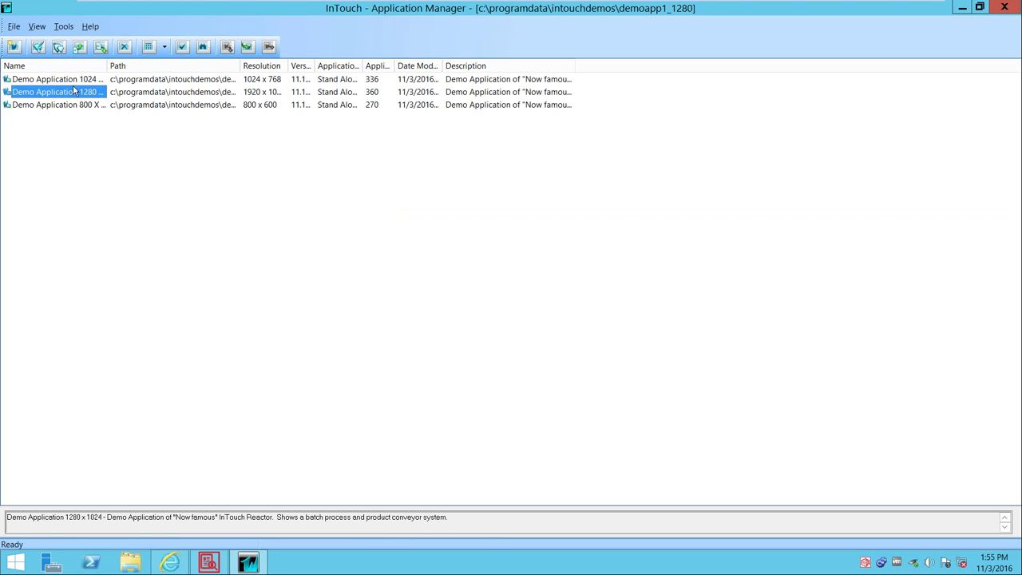
# - Start a DBDump of Demo Application 1280 x 1024 and set the dump folder to c:\programdata
pyautogui.click(79, 92)
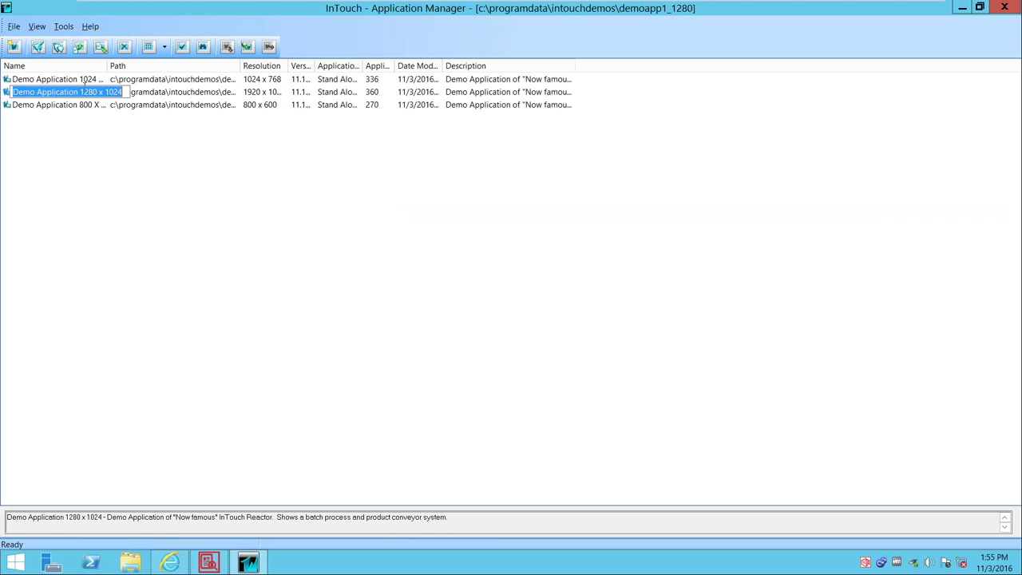
pyautogui.click(102, 47)
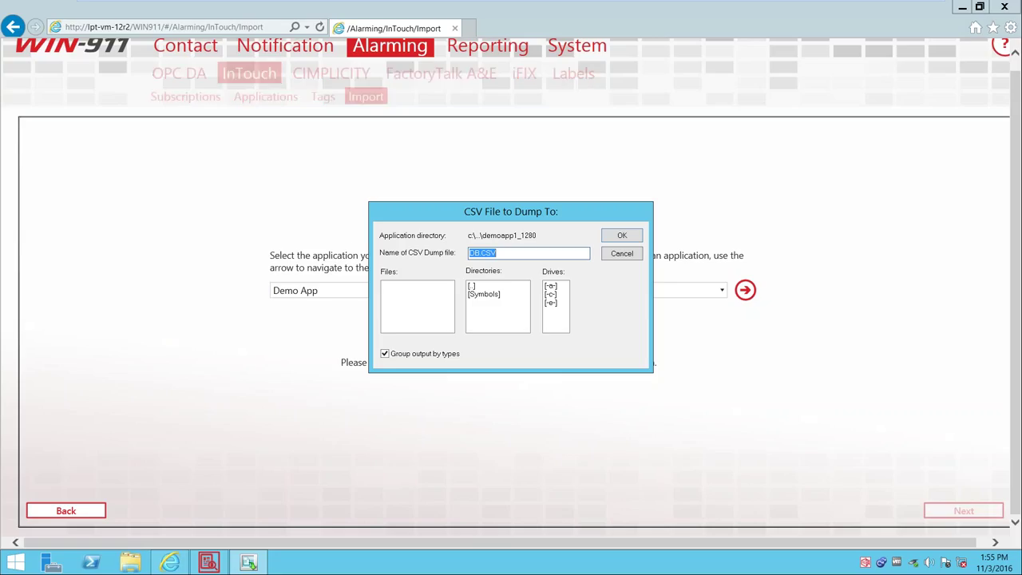
pyautogui.doubleClick(472, 286)
pyautogui.doubleClick(472, 286)
pyautogui.doubleClick(474, 286)
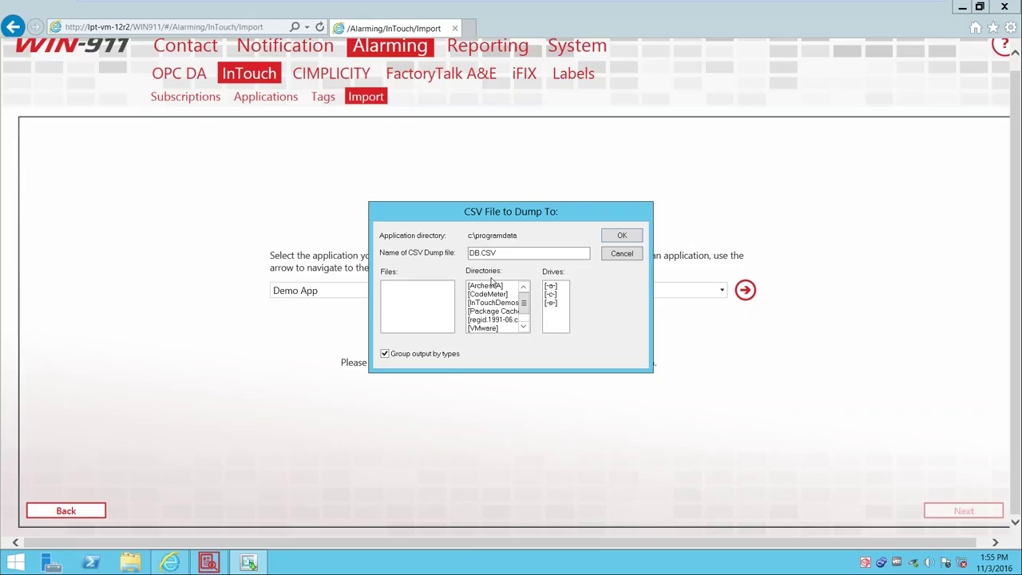
pyautogui.moveTo(523, 300)
pyautogui.mouseDown()
pyautogui.moveTo(526, 321)
pyautogui.moveTo(523, 301)
pyautogui.mouseUp()
pyautogui.click(503, 286)
pyautogui.click(504, 303)
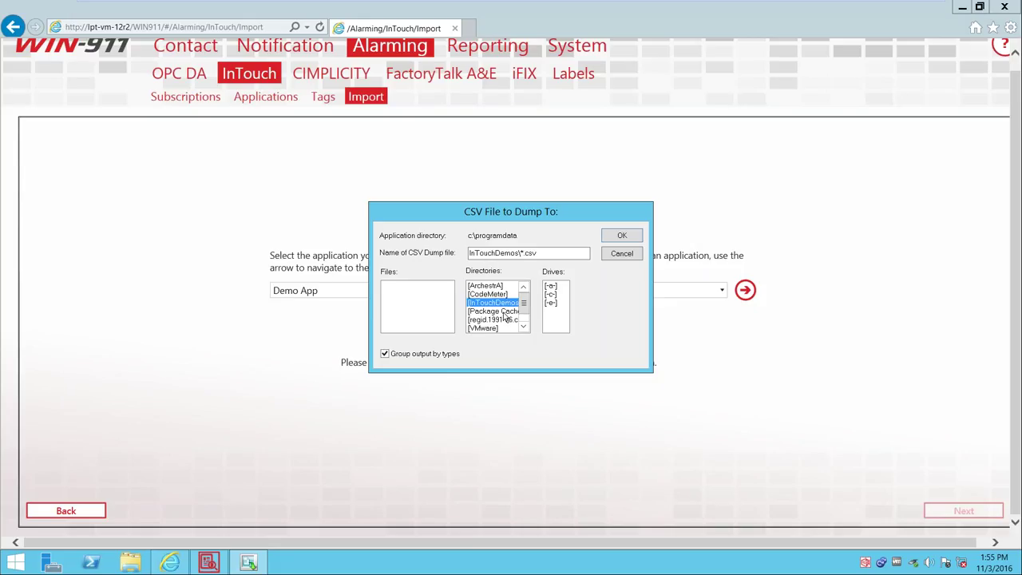
pyautogui.click(501, 286)
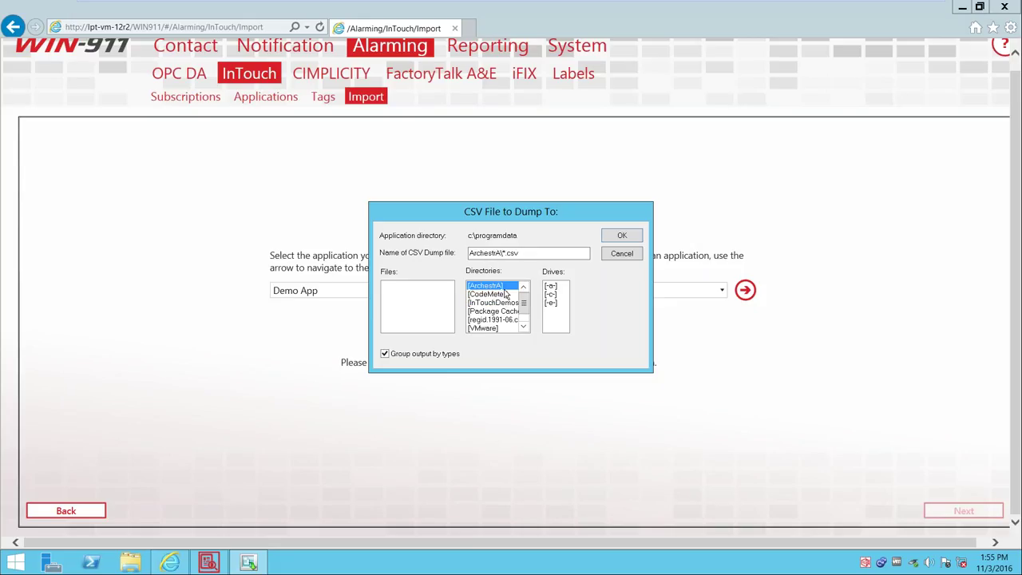
pyautogui.click(554, 295)
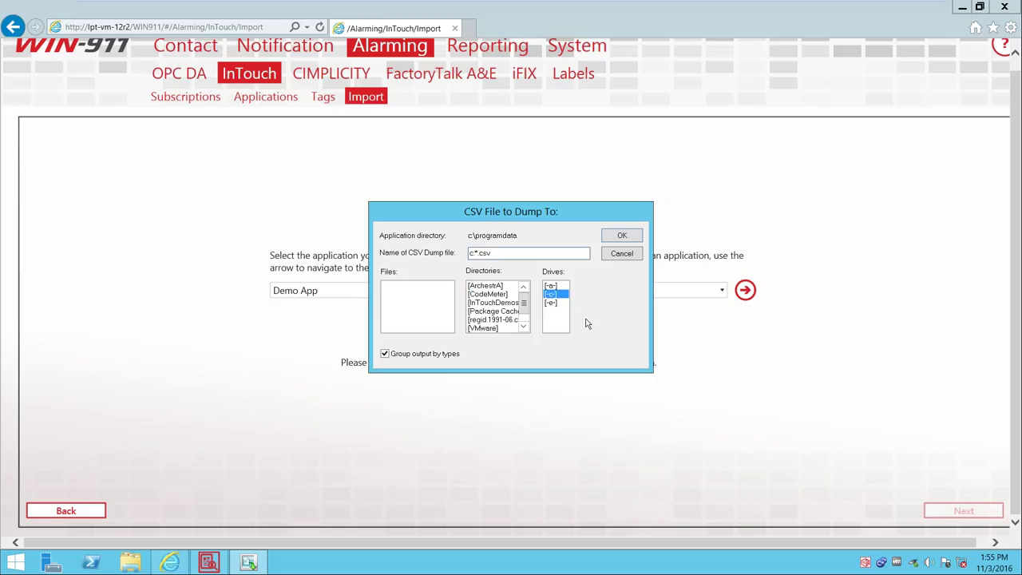
# - Name the dump file test.csv, run the database dump and dismiss the completion message
pyautogui.write('test.\\')
pyautogui.press('BackSpace')
pyautogui.press('BackSpace')
pyautogui.press('BackSpace')
pyautogui.click(613, 233)
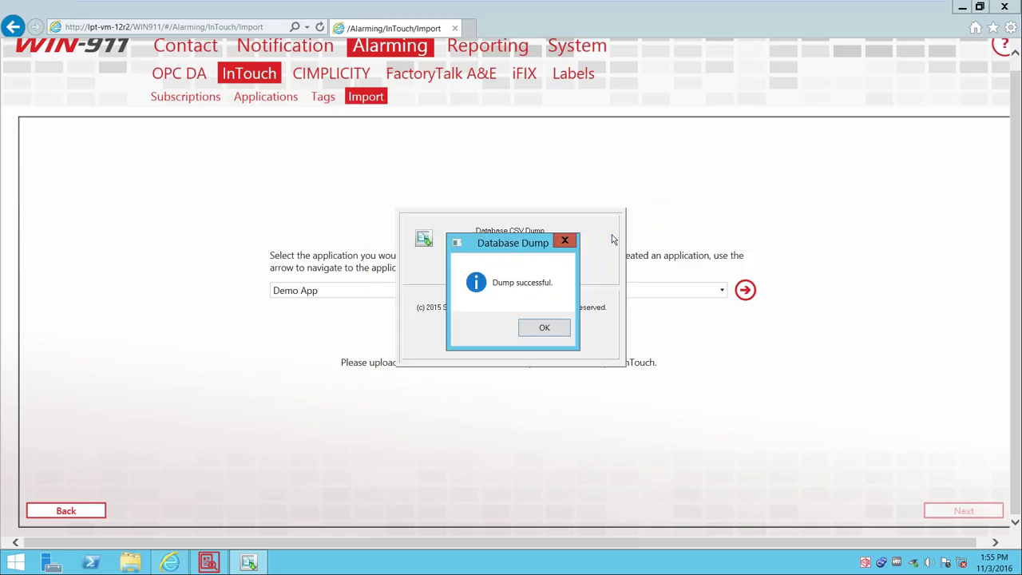
pyautogui.click(550, 331)
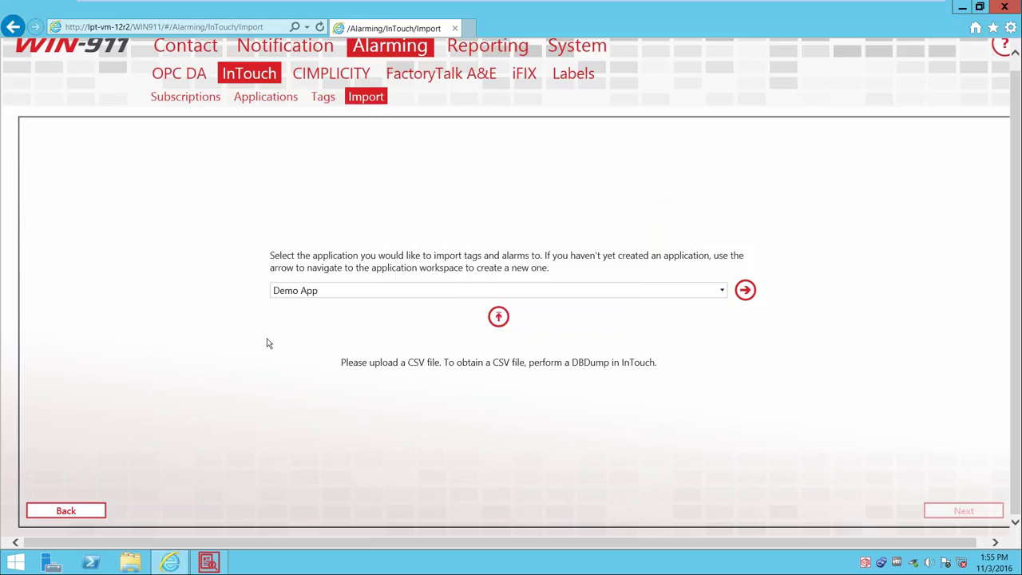
# - Check which applications are available as the target for the tag import
pyautogui.click(299, 292)
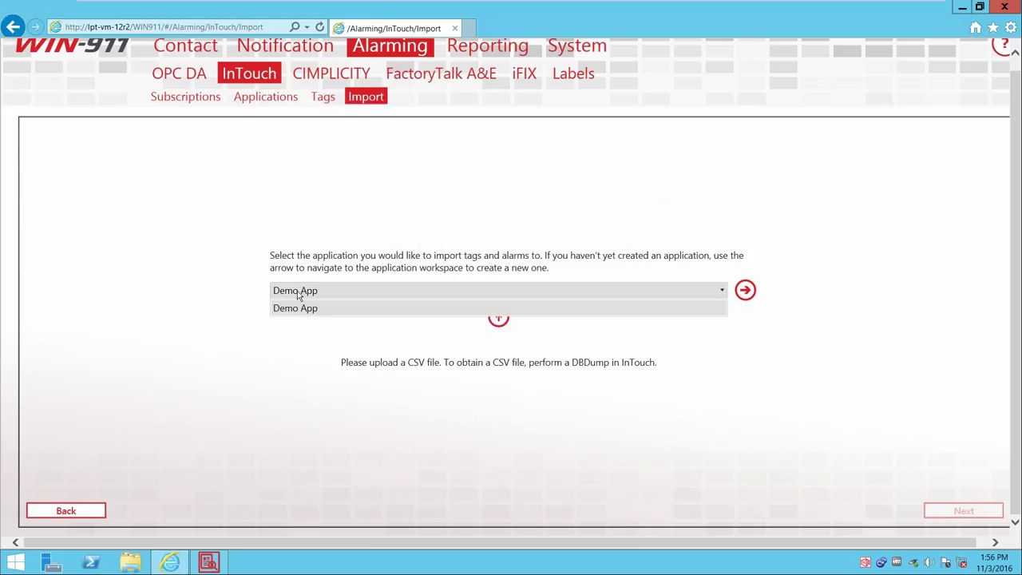
pyautogui.click(324, 339)
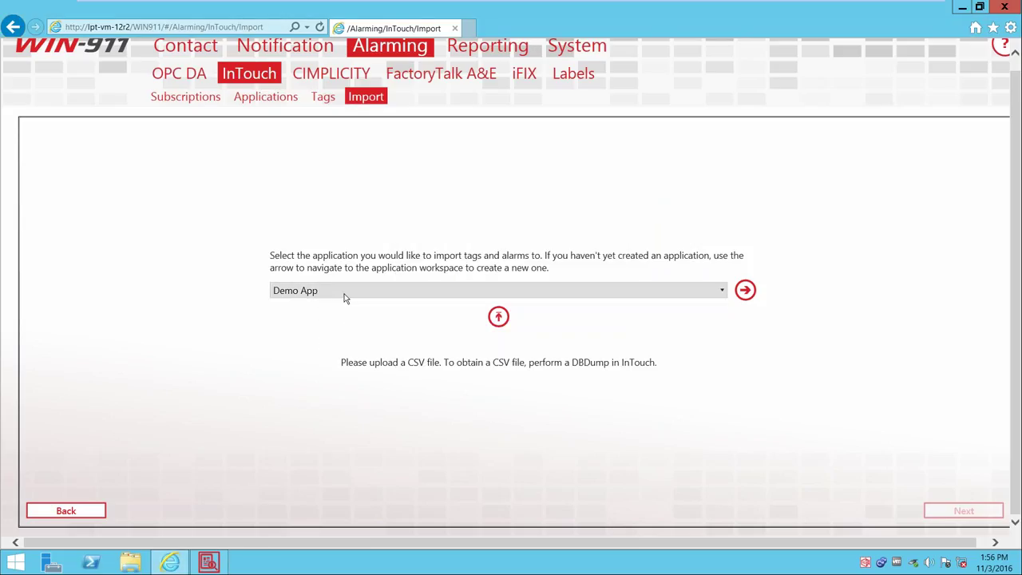
pyautogui.click(347, 289)
pyautogui.click(318, 341)
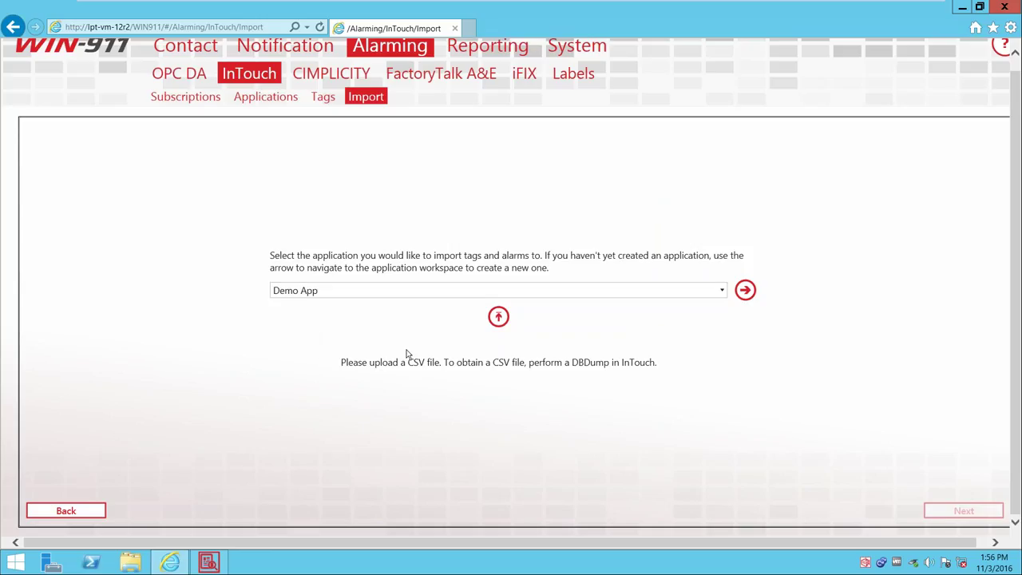
pyautogui.click(498, 316)
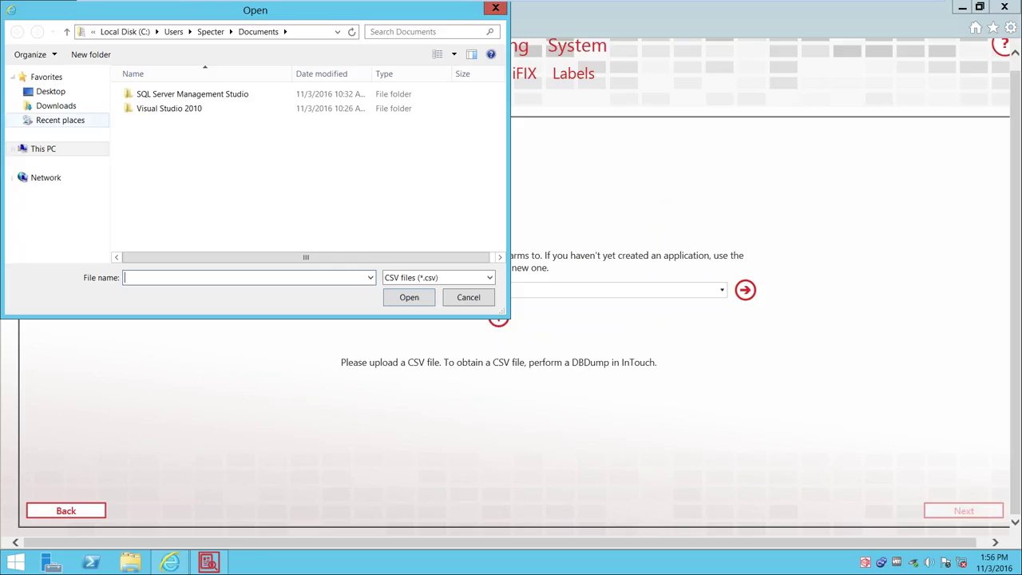
pyautogui.click(42, 148)
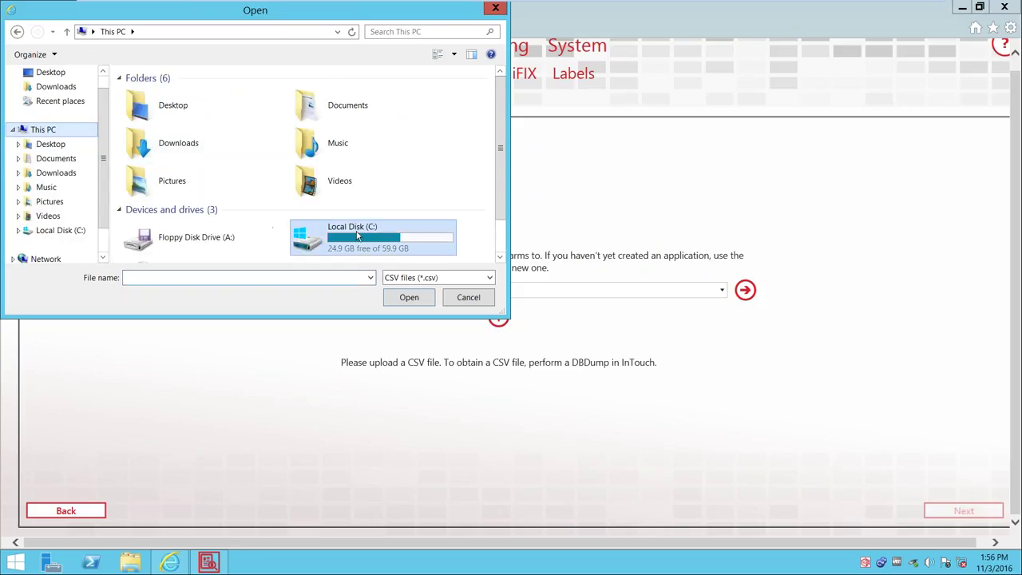
pyautogui.doubleClick(357, 234)
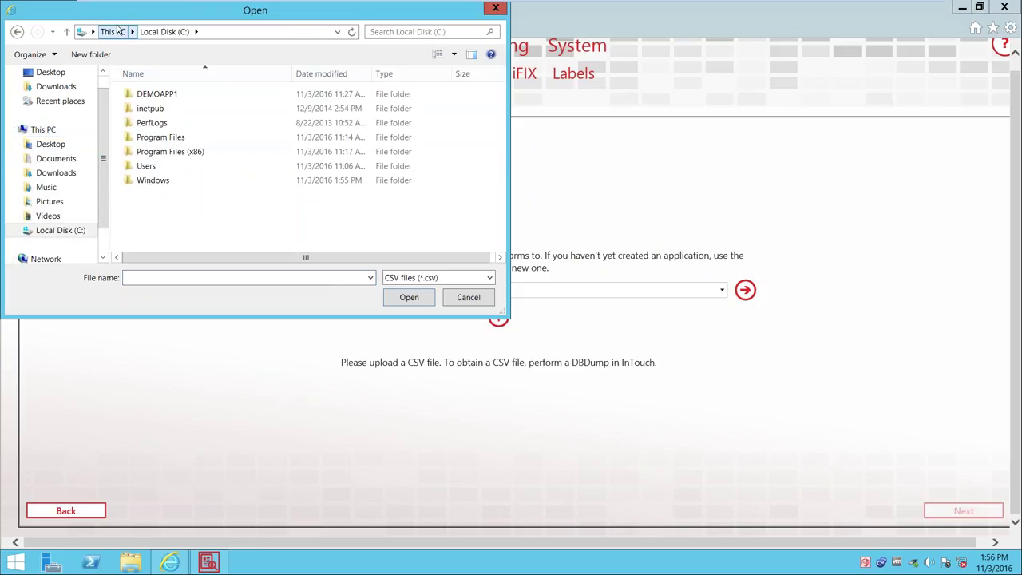
pyautogui.click(32, 55)
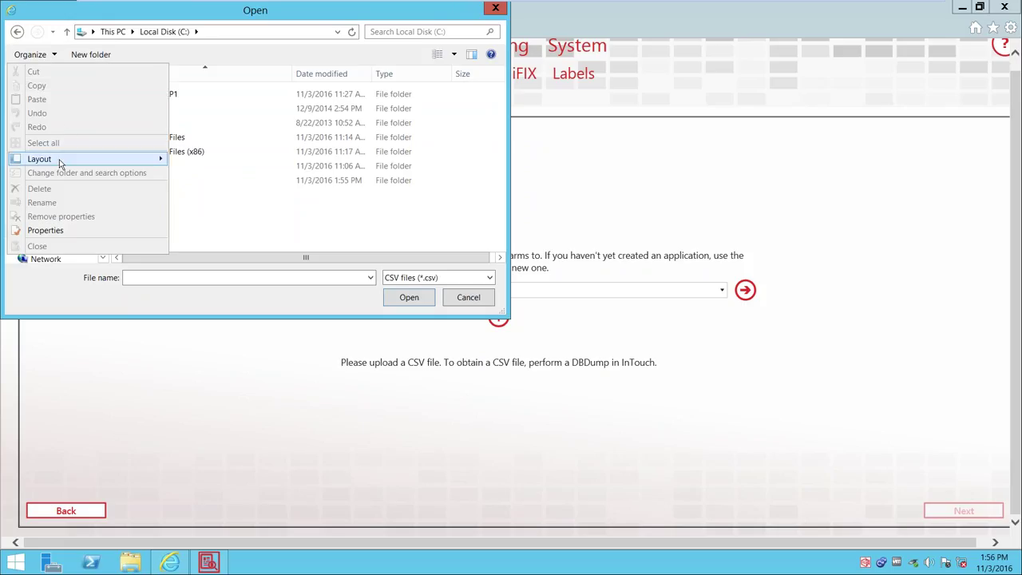
pyautogui.moveTo(59, 159)
pyautogui.click(212, 242)
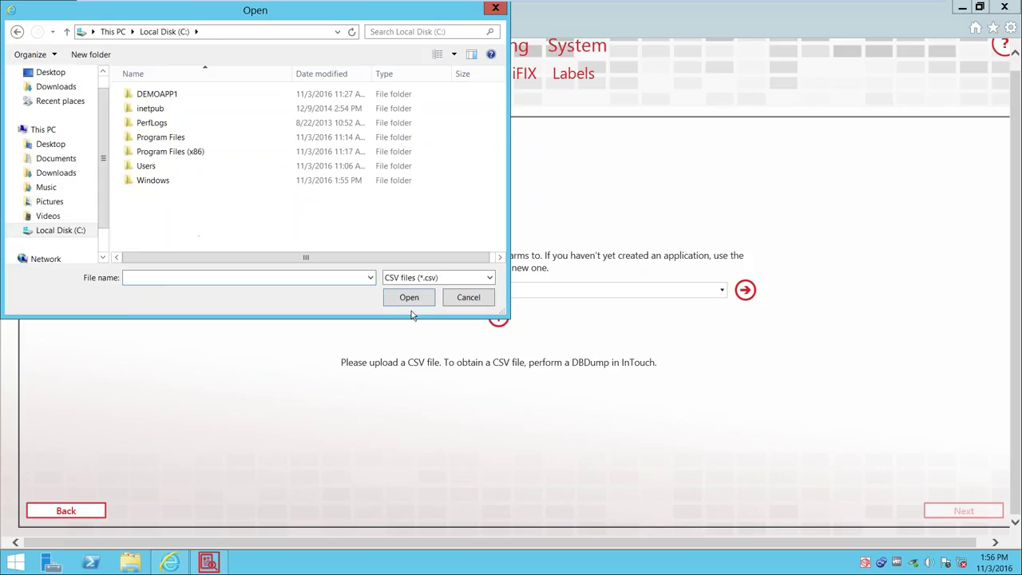
pyautogui.click(469, 298)
# - Turn on the display of hidden items in File Explorer and close its window
pyautogui.press('super+e')
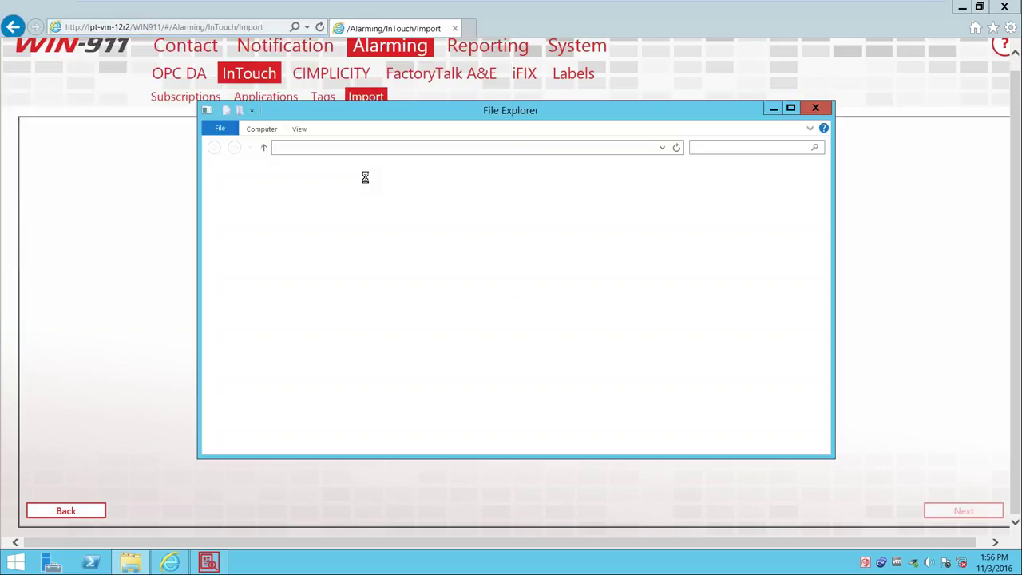
pyautogui.click(298, 130)
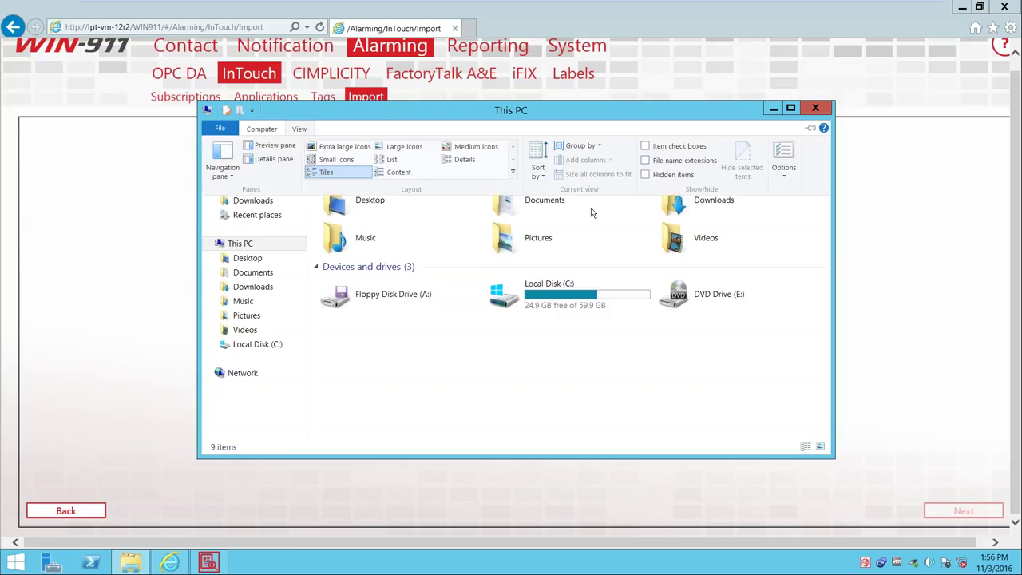
pyautogui.click(646, 175)
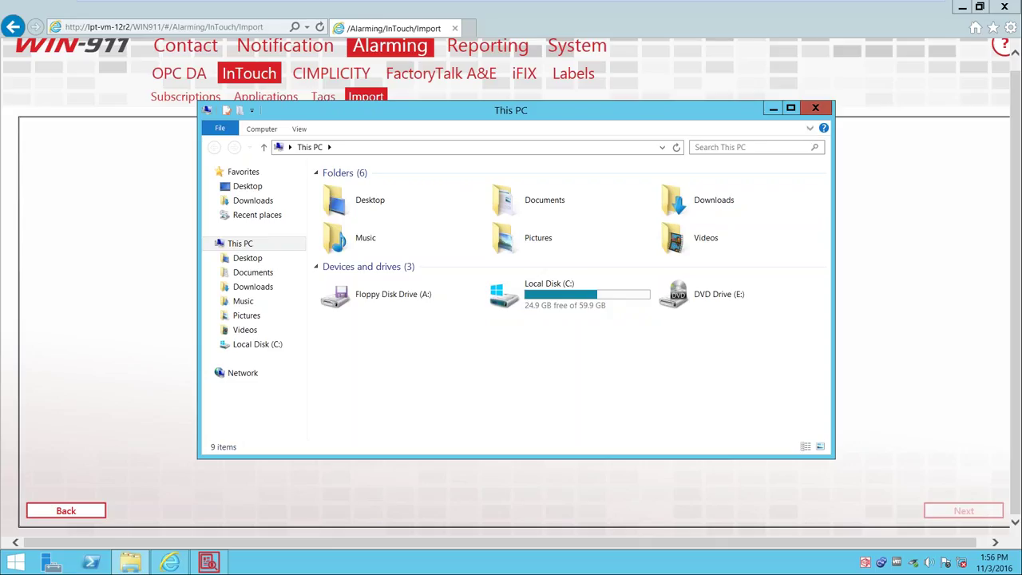
pyautogui.click(815, 108)
# - Upload test.csv from the ProgramData folder on drive C and proceed to the tag selection
pyautogui.click(498, 316)
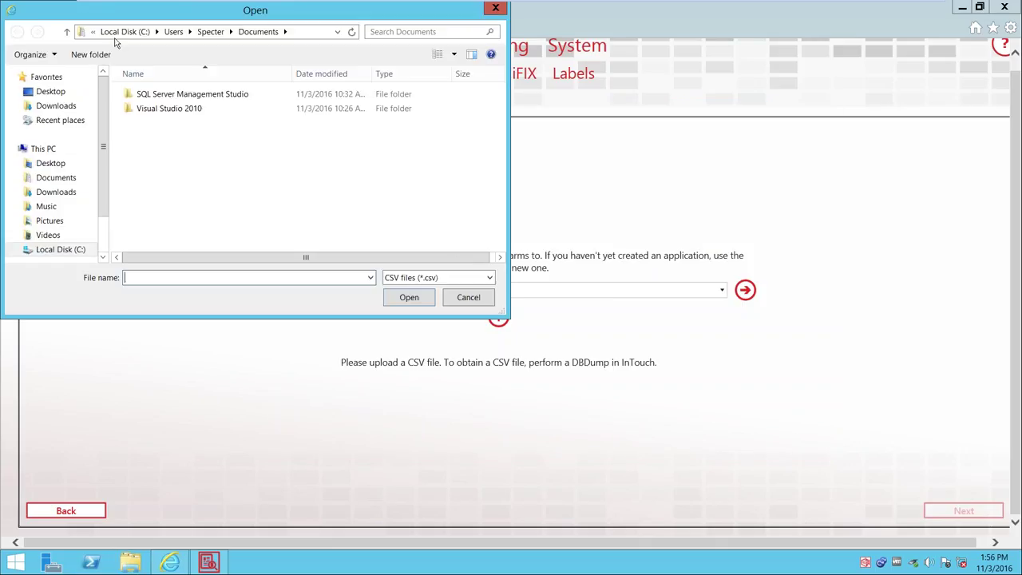
pyautogui.click(43, 149)
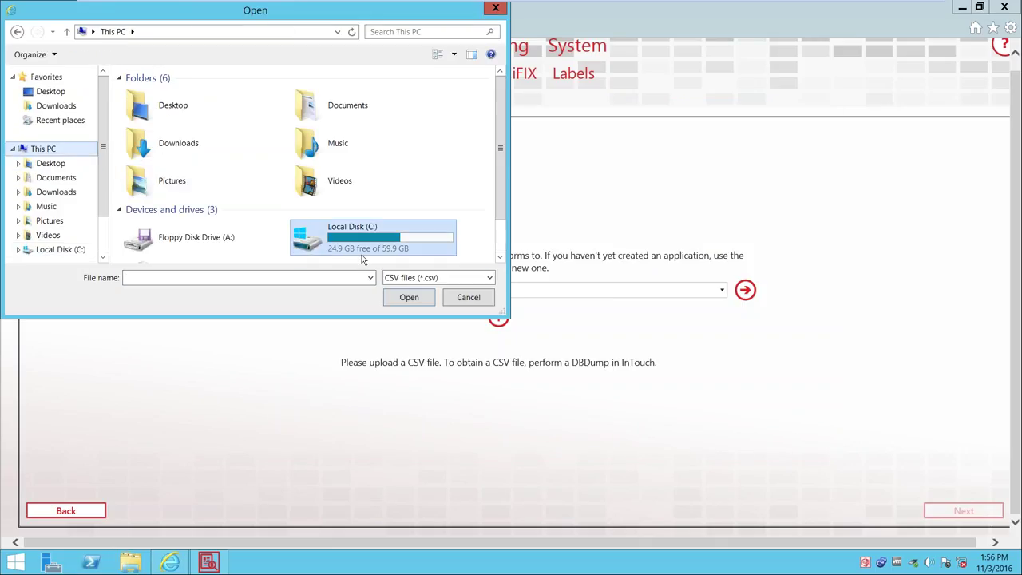
pyautogui.doubleClick(358, 257)
pyautogui.doubleClick(166, 165)
pyautogui.click(159, 225)
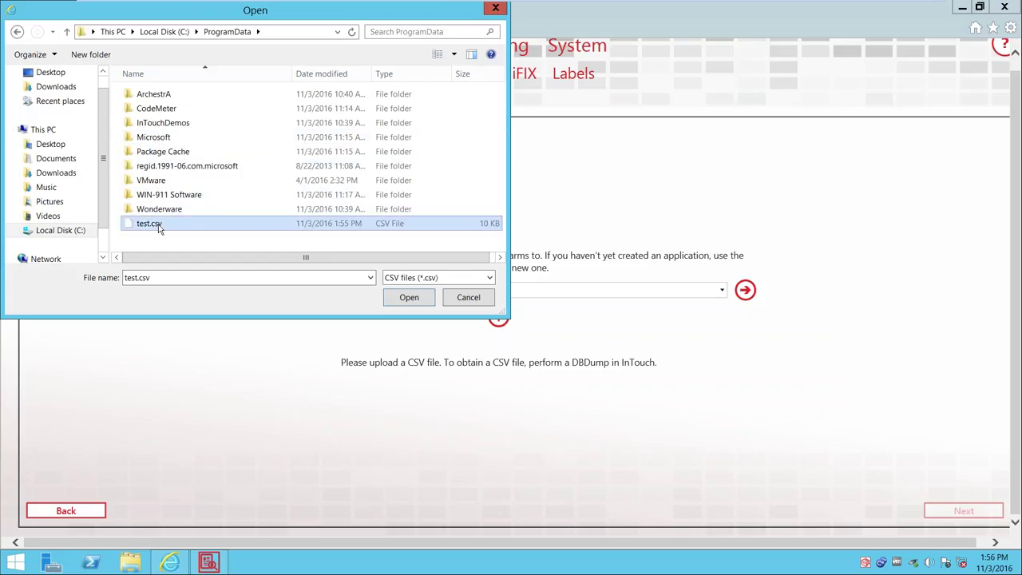
pyautogui.click(409, 298)
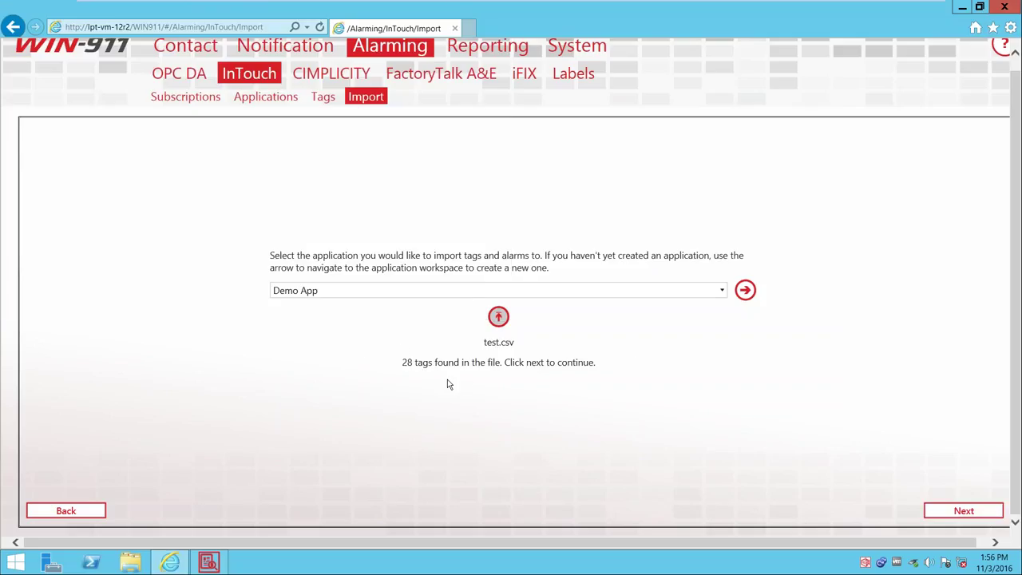
pyautogui.click(963, 510)
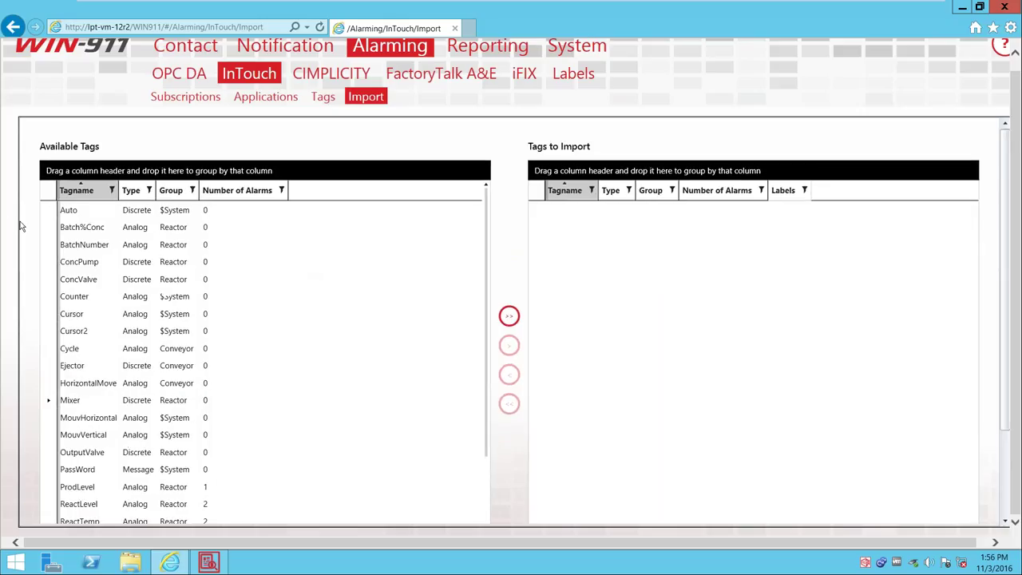
# - Select the available tags Auto, Batch%Conc, BatchNumber, ConcPump, ConcValve, Counter and MouvVertical together
pyautogui.scroll(-3, 83, 252)
pyautogui.scroll(-3, 83, 252)
pyautogui.scroll(6, 64, 299)
pyautogui.click(70, 223)
pyautogui.keyDown('ctrl'); pyautogui.click(83, 446); pyautogui.keyUp('ctrl')
pyautogui.keyDown('ctrl'); pyautogui.click(81, 240); pyautogui.keyUp('ctrl')
pyautogui.keyDown('ctrl'); pyautogui.click(83, 256); pyautogui.keyUp('ctrl')
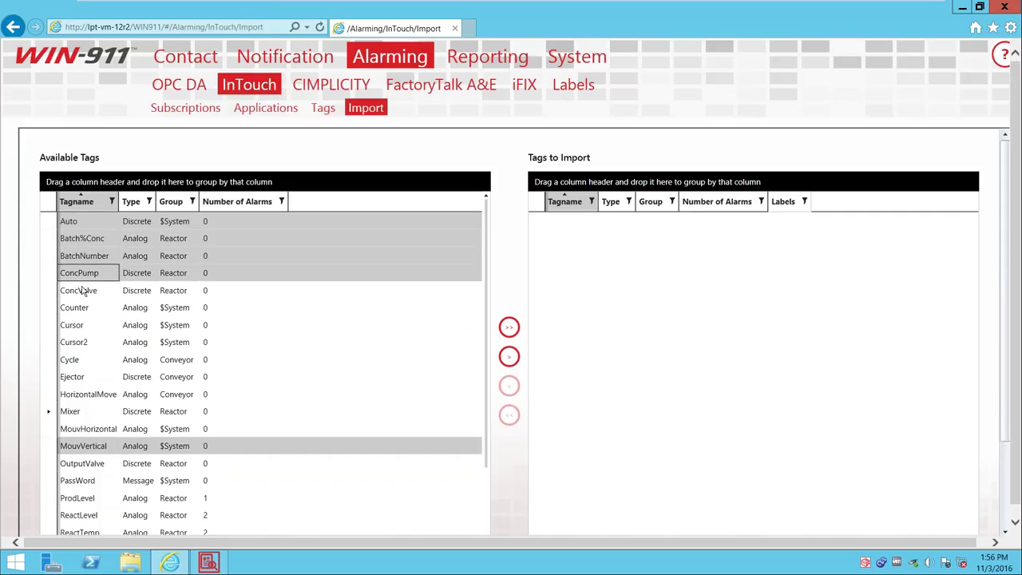
pyautogui.keyDown('ctrl'); pyautogui.click(81, 273); pyautogui.keyUp('ctrl')
pyautogui.keyDown('ctrl'); pyautogui.click(80, 291); pyautogui.keyUp('ctrl')
pyautogui.keyDown('ctrl'); pyautogui.click(77, 308); pyautogui.keyUp('ctrl')
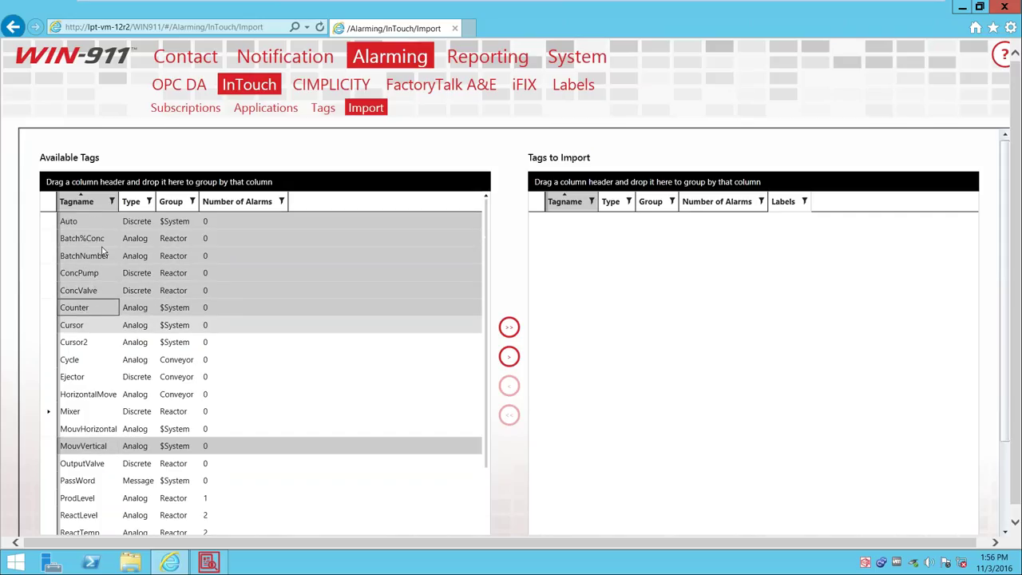
# - Look at the Tagname column's filter options and deselect all available tags except Counter
pyautogui.click(112, 202)
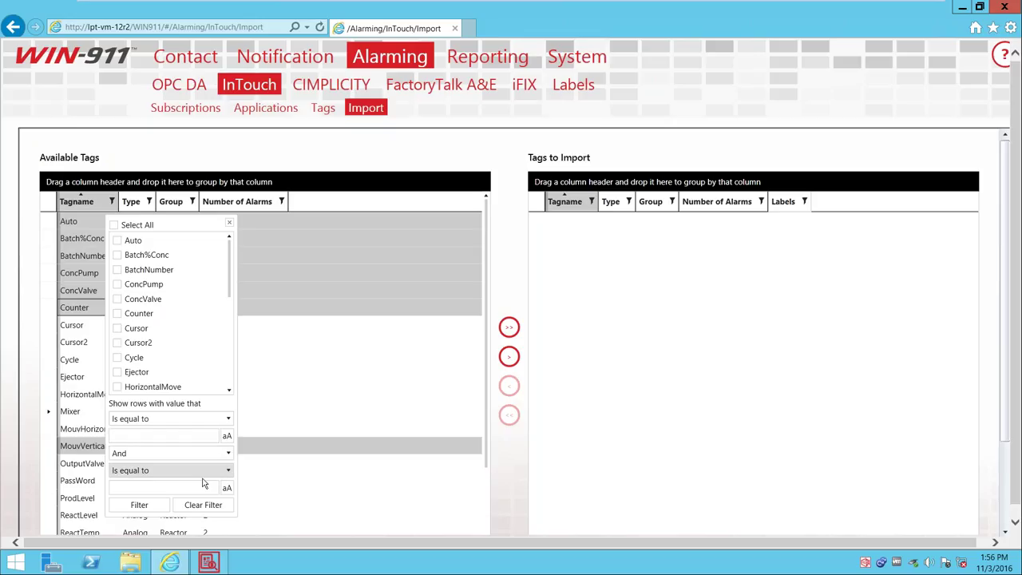
pyautogui.click(275, 290)
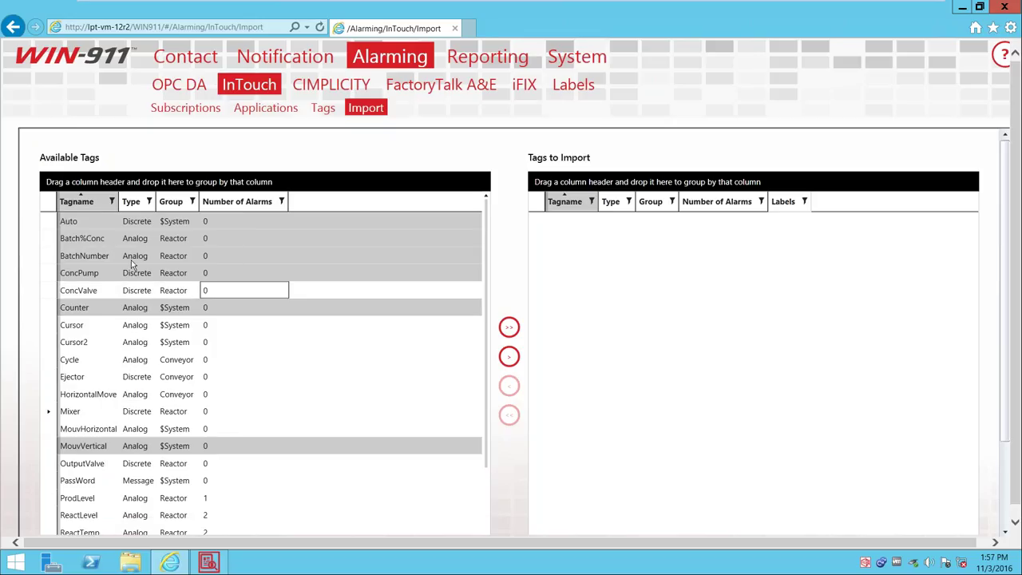
pyautogui.keyDown('ctrl'); pyautogui.click(137, 344); pyautogui.keyUp('ctrl')
pyautogui.keyDown('ctrl'); pyautogui.click(76, 222); pyautogui.keyUp('ctrl')
pyautogui.keyDown('ctrl'); pyautogui.click(76, 240); pyautogui.keyUp('ctrl')
pyautogui.keyDown('ctrl'); pyautogui.click(78, 256); pyautogui.keyUp('ctrl')
pyautogui.keyDown('ctrl'); pyautogui.click(80, 276); pyautogui.keyUp('ctrl')
pyautogui.scroll(-2, 98, 295)
pyautogui.keyDown('ctrl'); pyautogui.click(90, 244); pyautogui.keyUp('ctrl')
pyautogui.keyDown('ctrl'); pyautogui.click(90, 346); pyautogui.keyUp('ctrl')
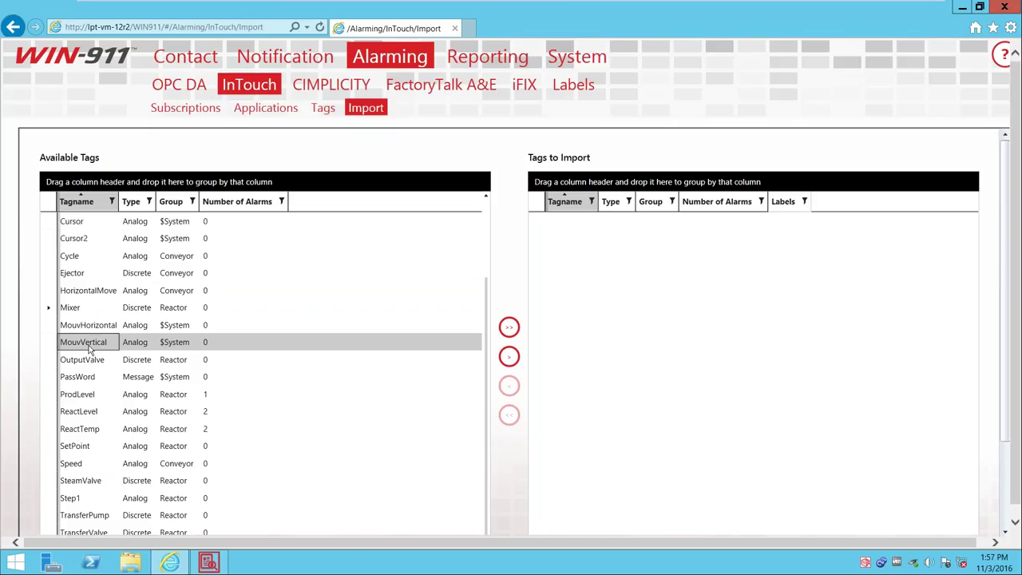
pyautogui.scroll(2, 92, 291)
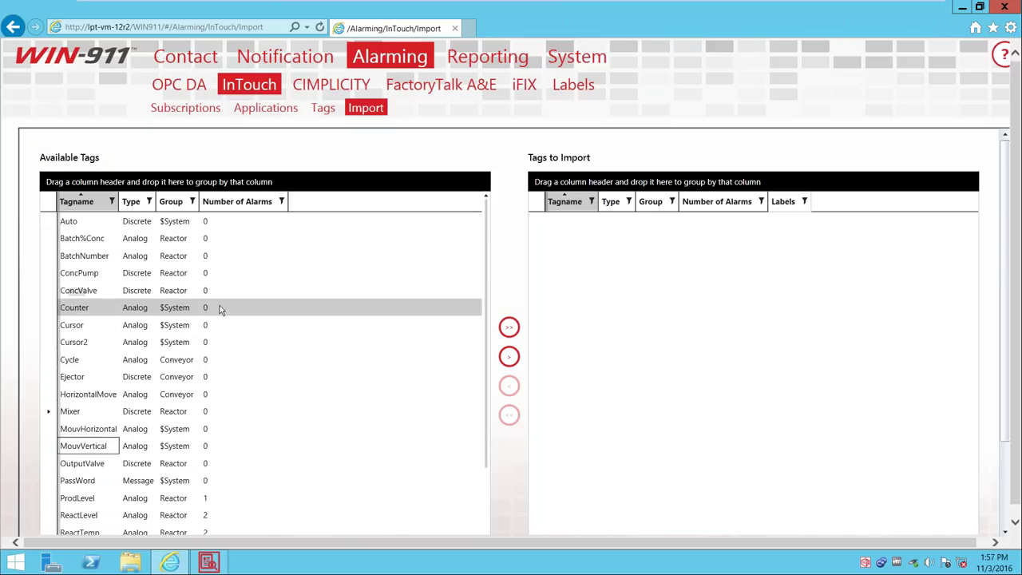
# - Add the Counter and ProdLevel tags to the tags to import and proceed to the alarm selection
pyautogui.scroll(-5, 221, 306)
pyautogui.keyDown('ctrl'); pyautogui.click(94, 275); pyautogui.keyUp('ctrl')
pyautogui.keyDown('ctrl'); pyautogui.click(77, 259); pyautogui.keyUp('ctrl')
pyautogui.keyDown('ctrl'); pyautogui.click(78, 275); pyautogui.keyUp('ctrl')
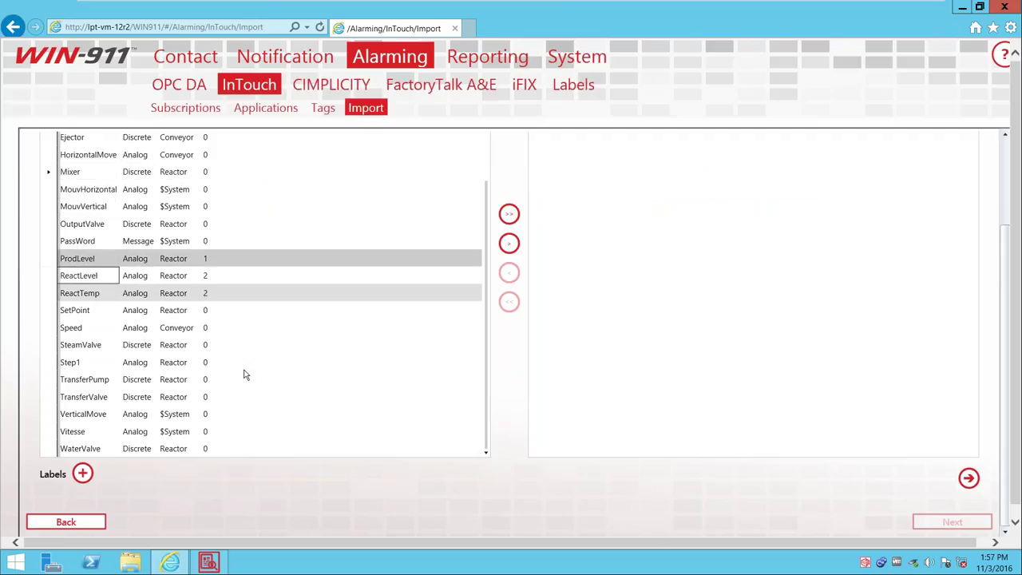
pyautogui.scroll(2, 407, 367)
pyautogui.scroll(4, 461, 342)
pyautogui.click(509, 358)
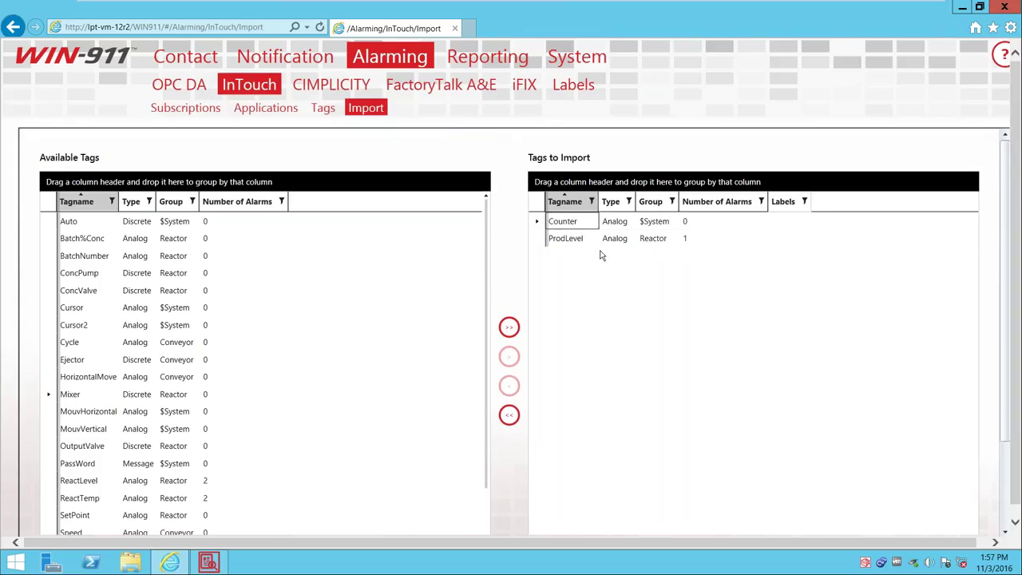
pyautogui.scroll(-3, 602, 256)
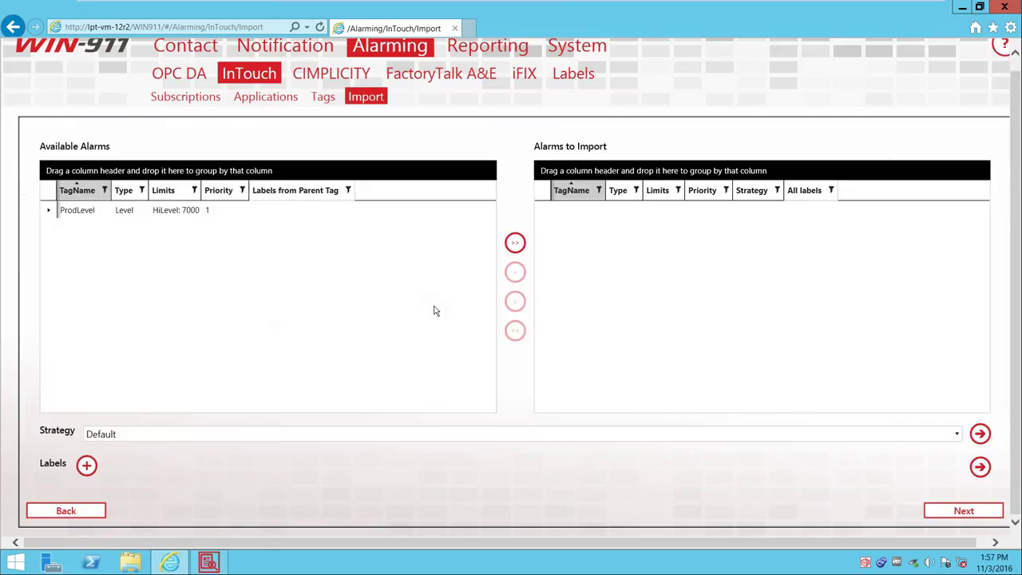
# - Add the ProdLevel level alarm to the alarms to import and keep the Default strategy
pyautogui.click(80, 223)
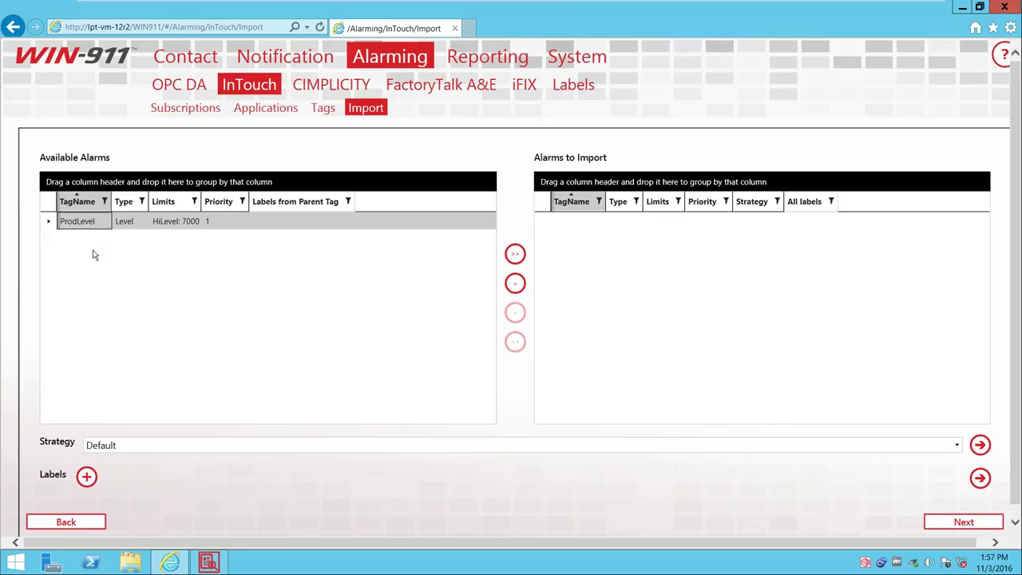
pyautogui.keyDown('ctrl'); pyautogui.click(84, 226); pyautogui.keyUp('ctrl')
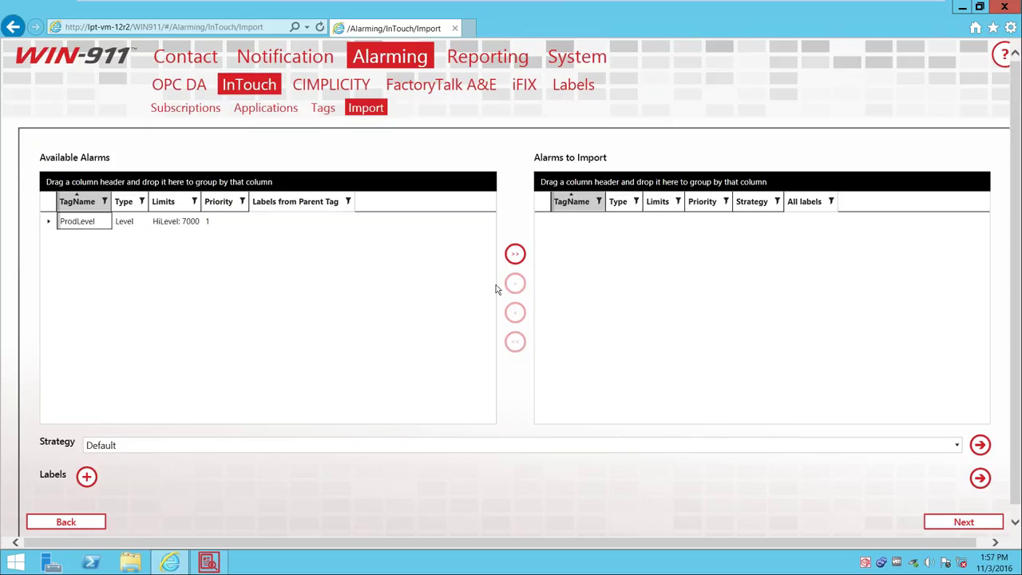
pyautogui.click(514, 254)
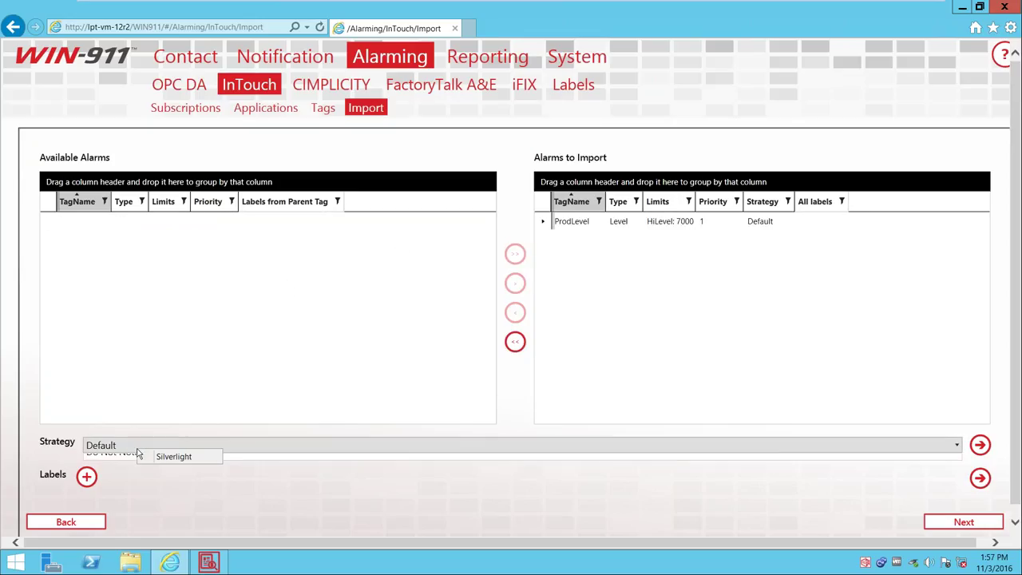
pyautogui.click(115, 447)
pyautogui.click(112, 462)
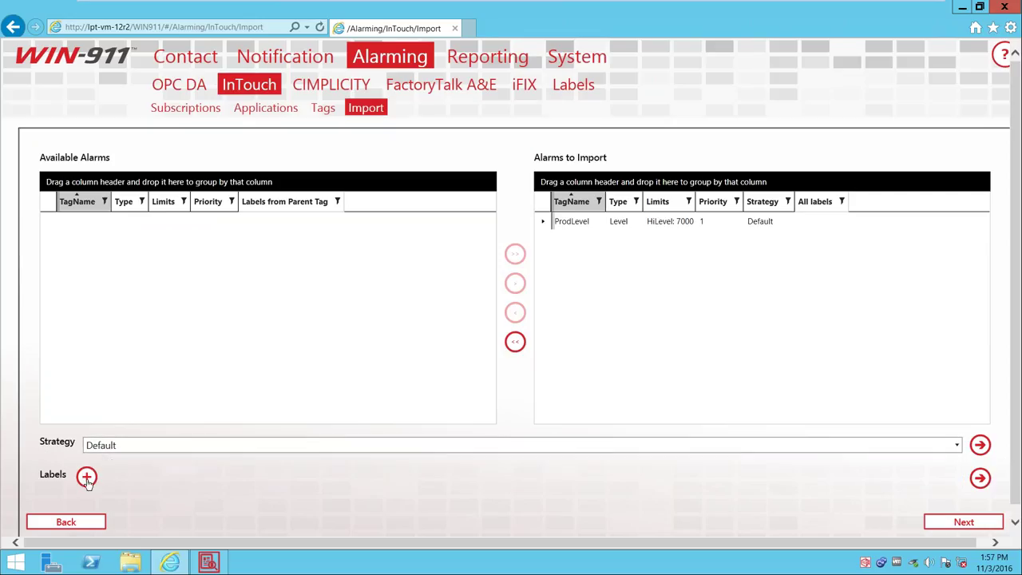
# - Pick the Area XYZ label, run the import of the chosen tags and alarm, and finish it without cancelling the changes
pyautogui.click(363, 267)
pyautogui.click(627, 405)
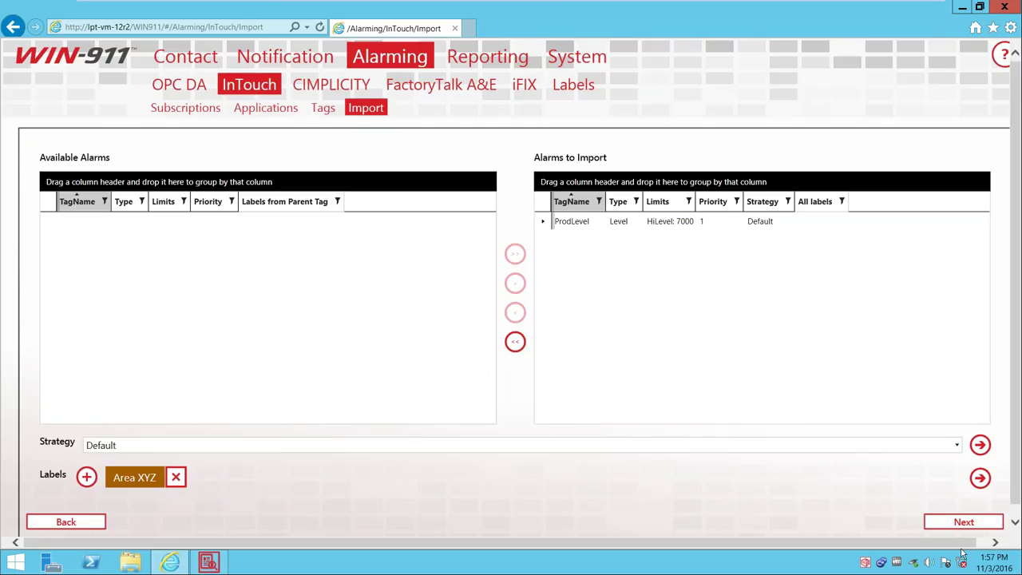
pyautogui.click(958, 523)
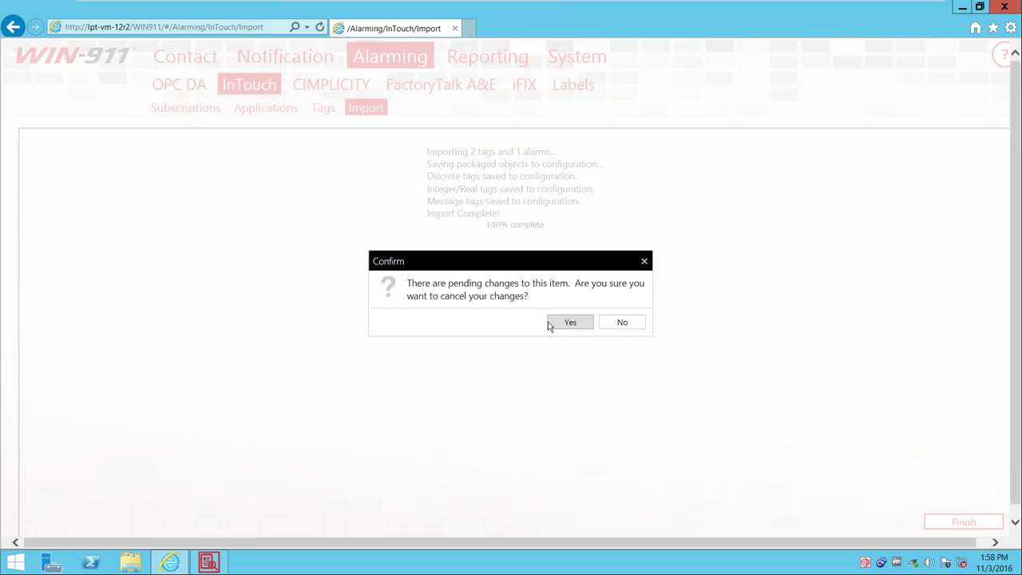
pyautogui.click(622, 323)
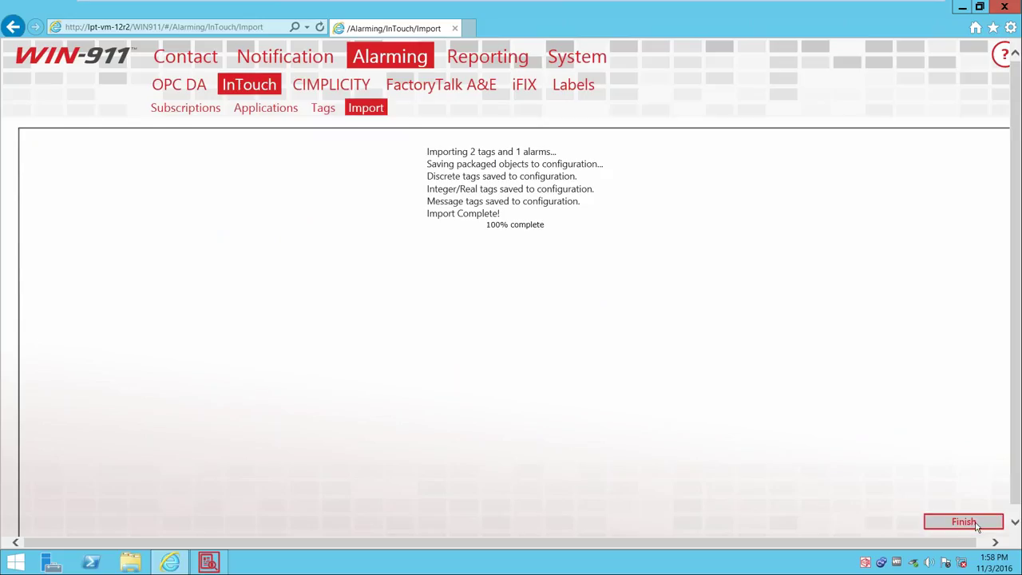
pyautogui.click(974, 524)
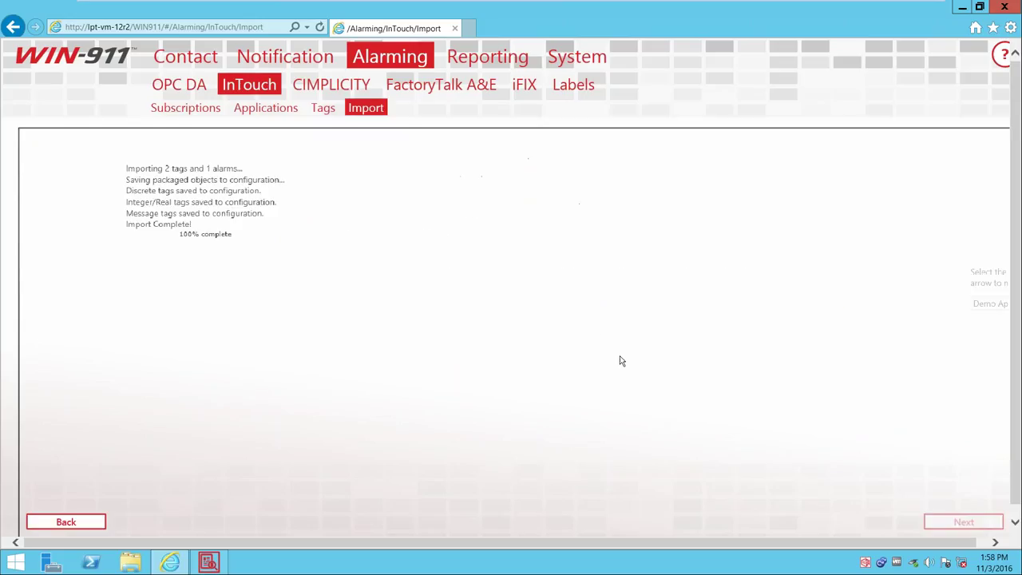
# - Open the InTouch tags list, discard the pending unnamed tag and refresh the list
pyautogui.click(323, 112)
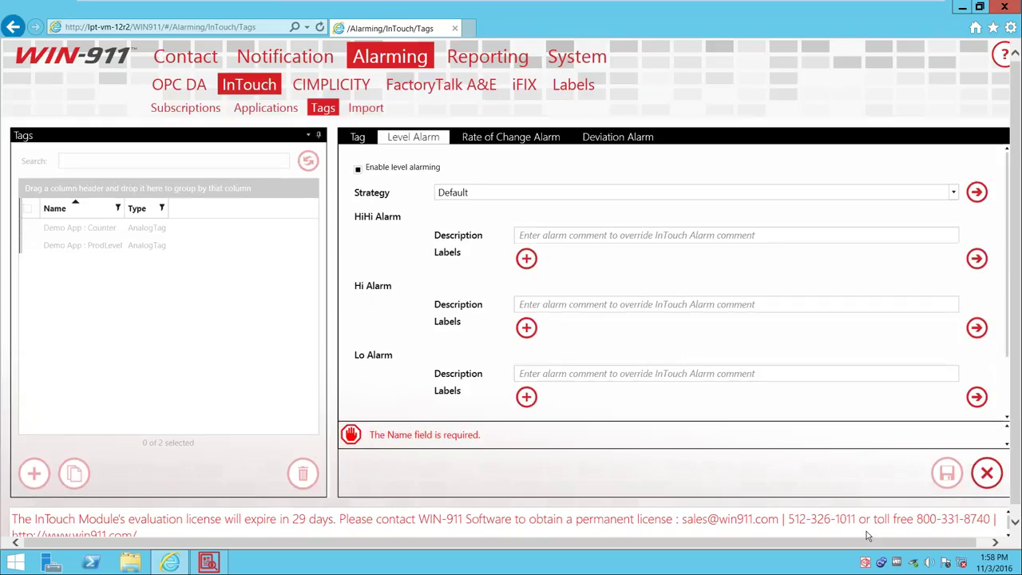
pyautogui.click(987, 473)
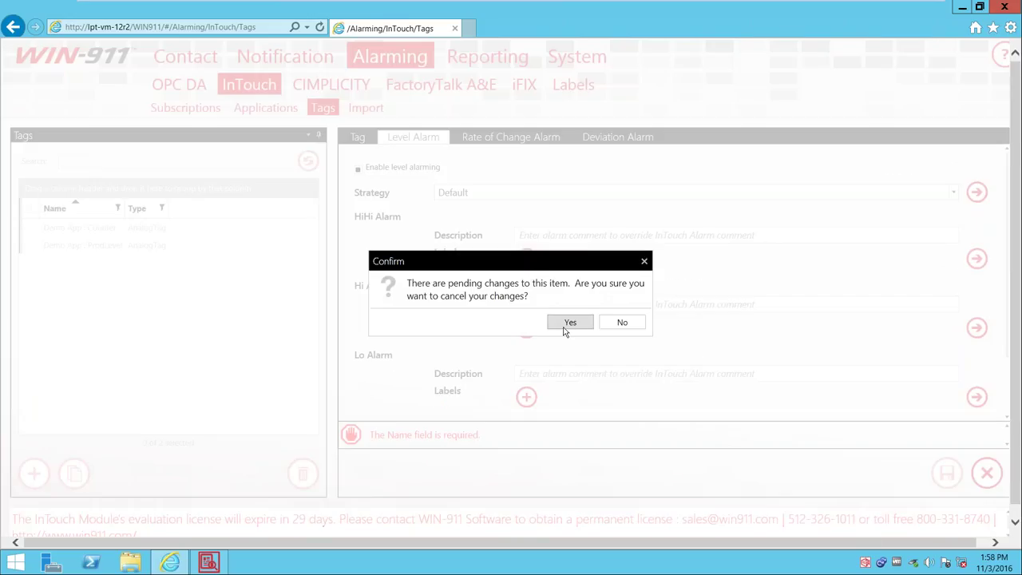
pyautogui.click(569, 323)
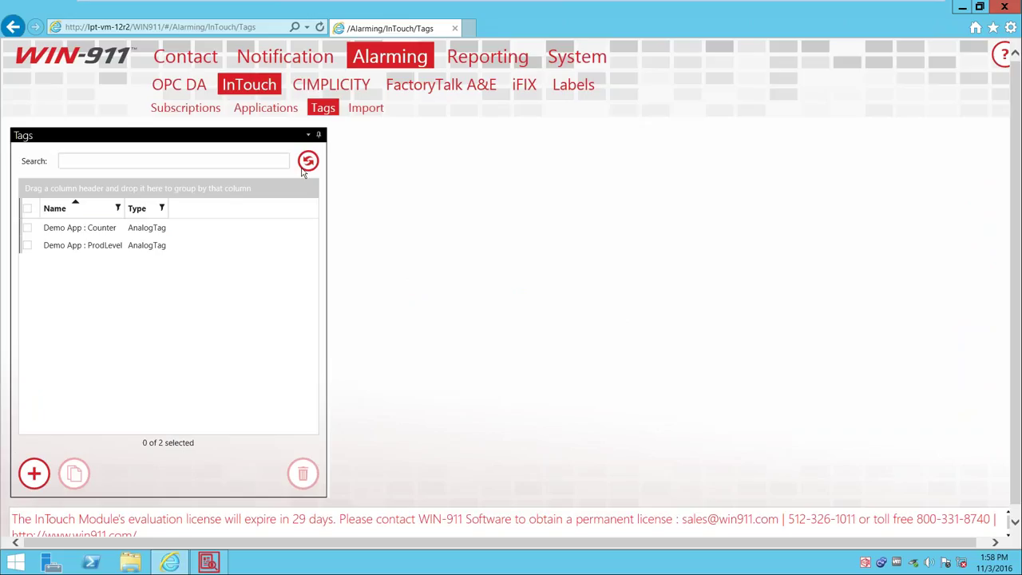
pyautogui.click(309, 160)
# - Review the imported Counter and ProdLevel tags, then look over the InTouch applications and subscriptions
pyautogui.click(80, 245)
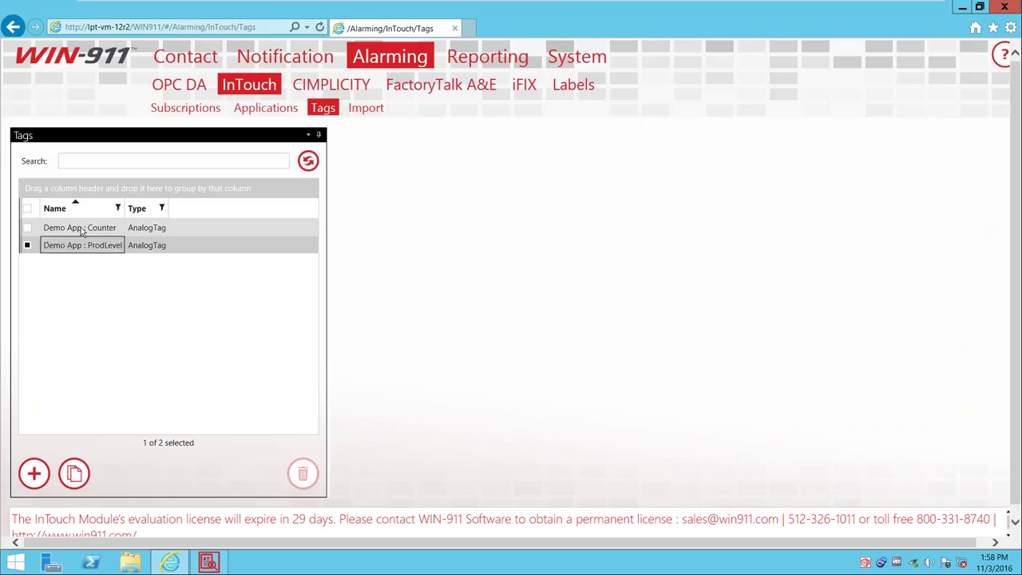
pyautogui.click(81, 229)
pyautogui.click(87, 245)
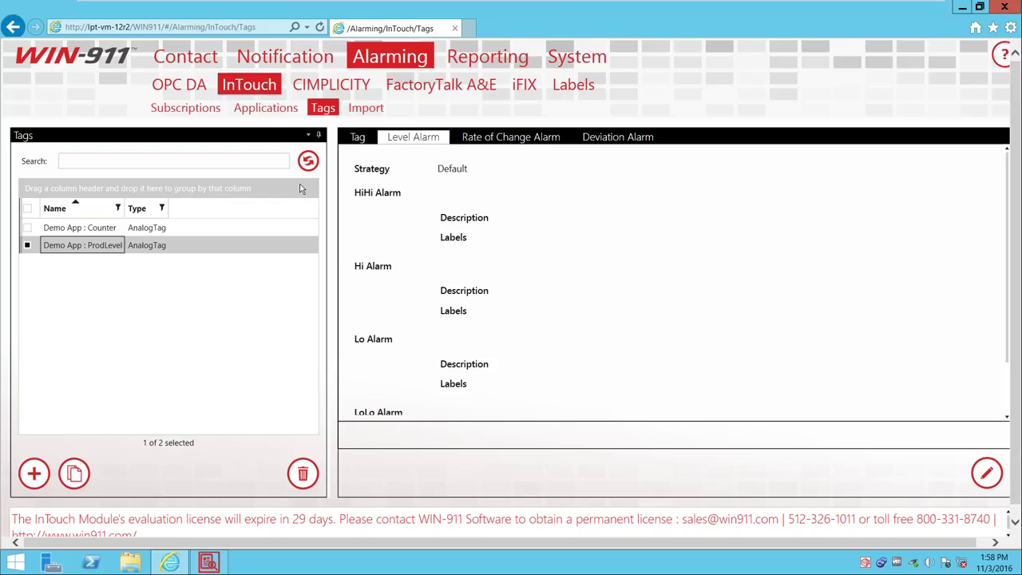
pyautogui.click(279, 111)
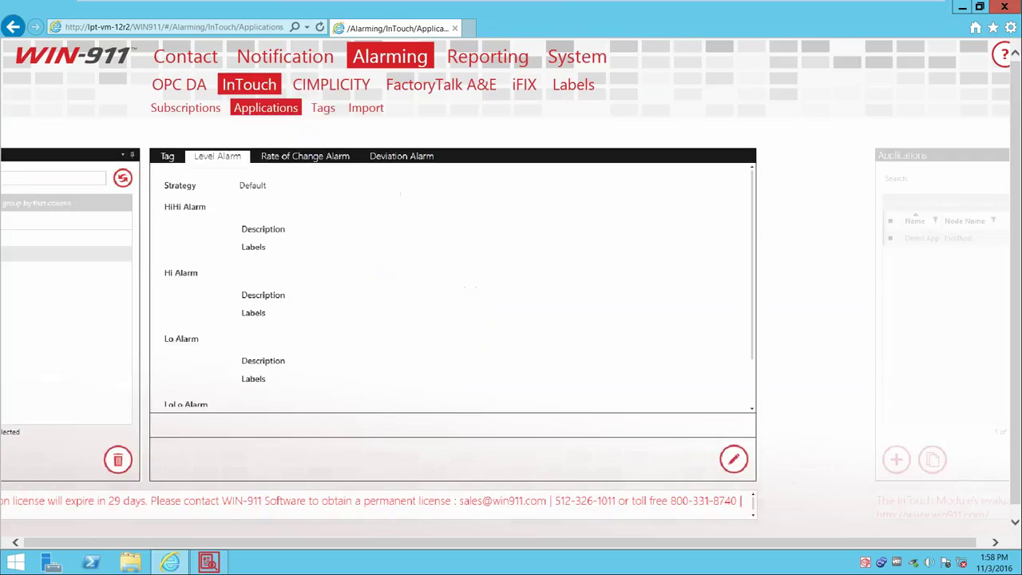
pyautogui.click(196, 108)
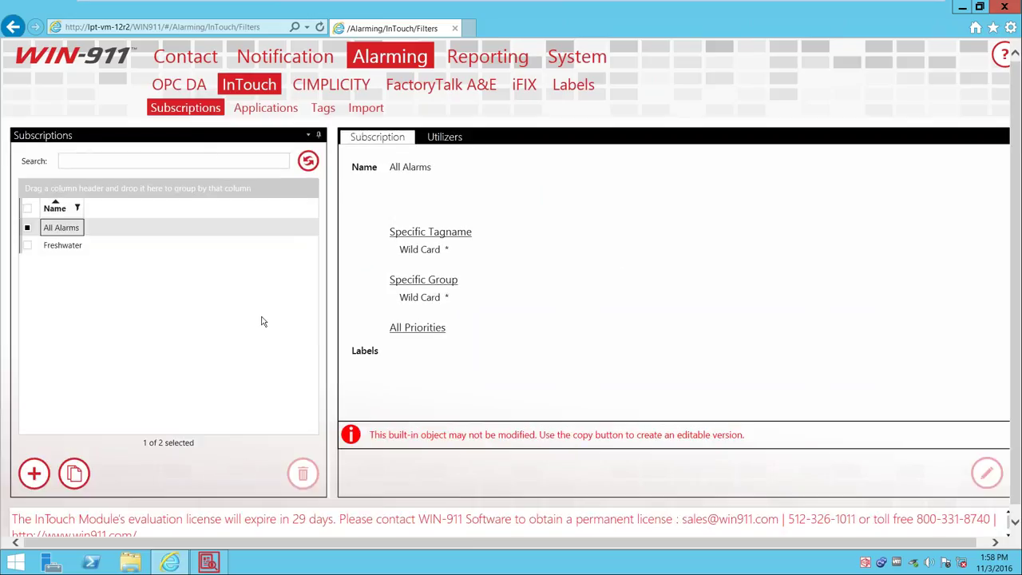
# - Launch InTouch WindowViewer, ignoring the missing license so that it runs in demo mode
pyautogui.click(15, 562)
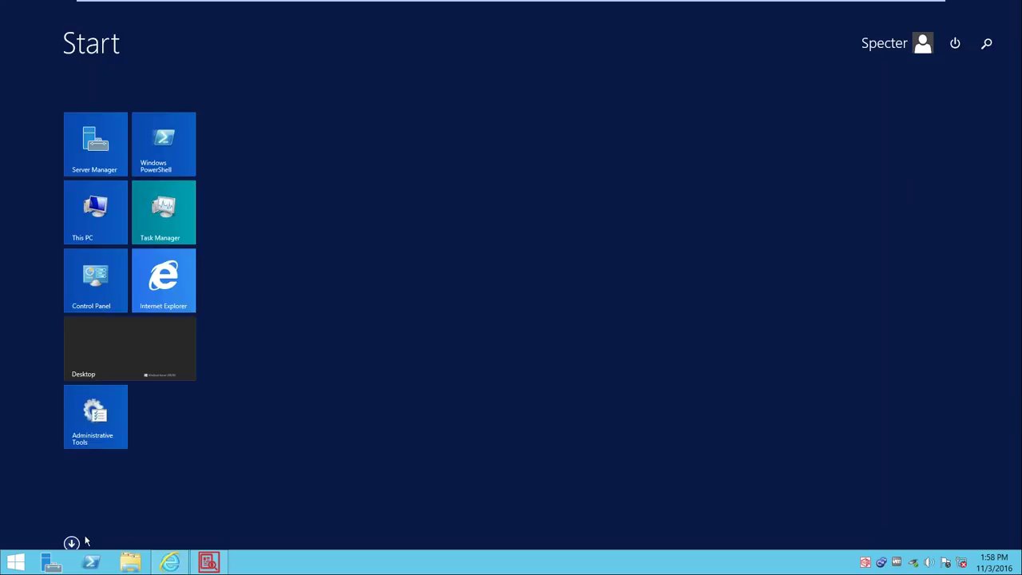
pyautogui.scroll(-5, 729, 459)
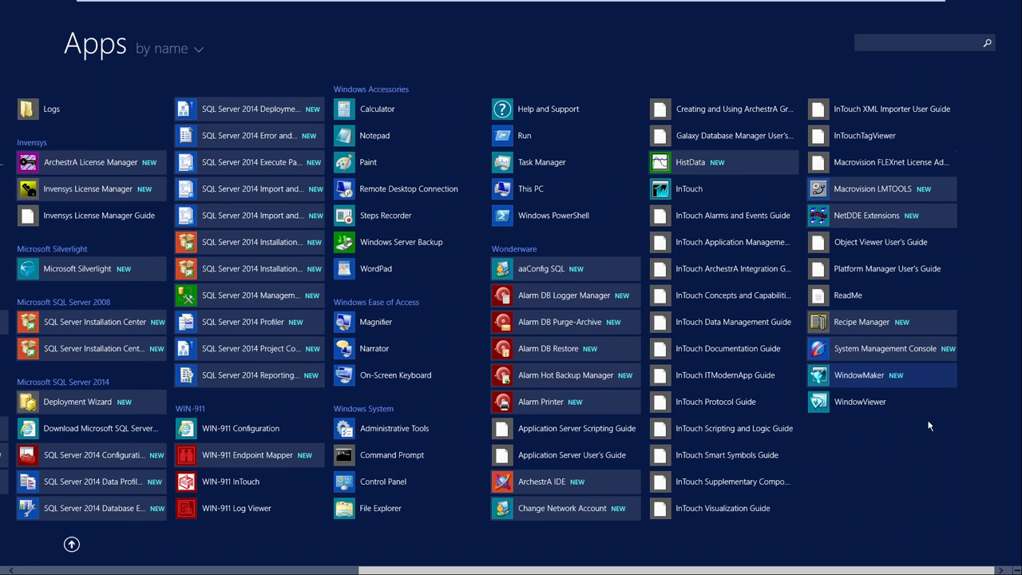
pyautogui.click(860, 401)
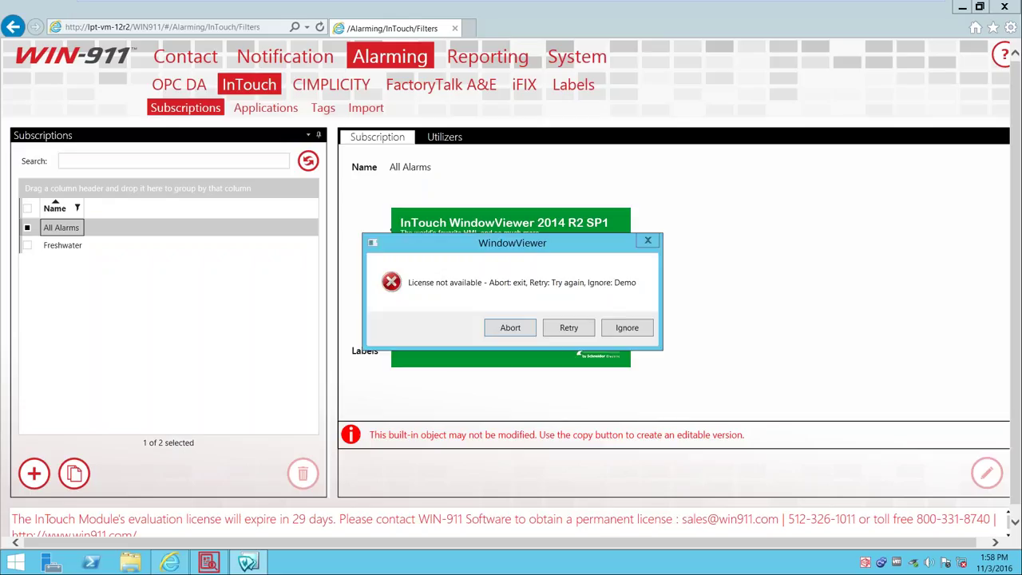
pyautogui.click(626, 328)
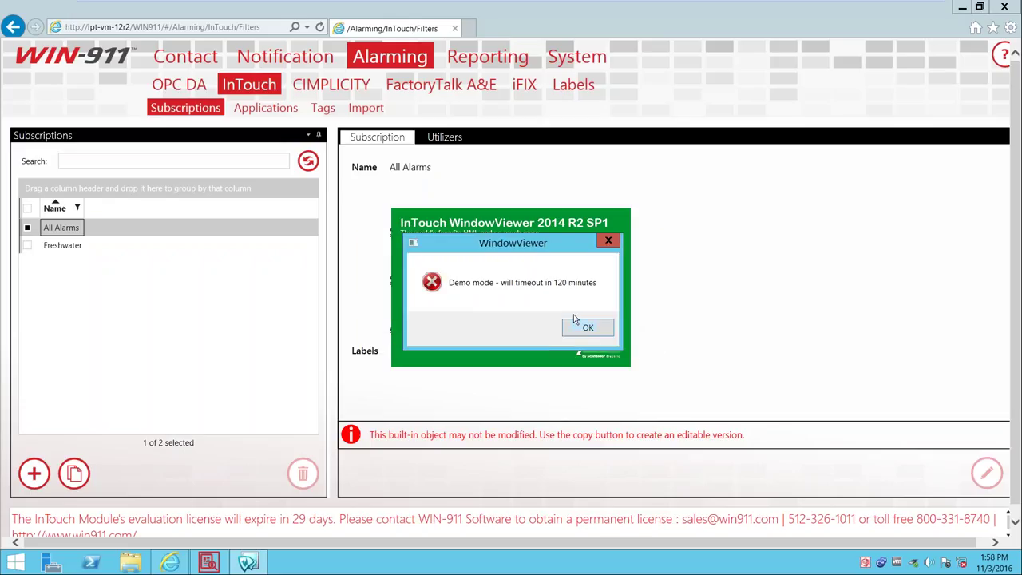
pyautogui.click(588, 328)
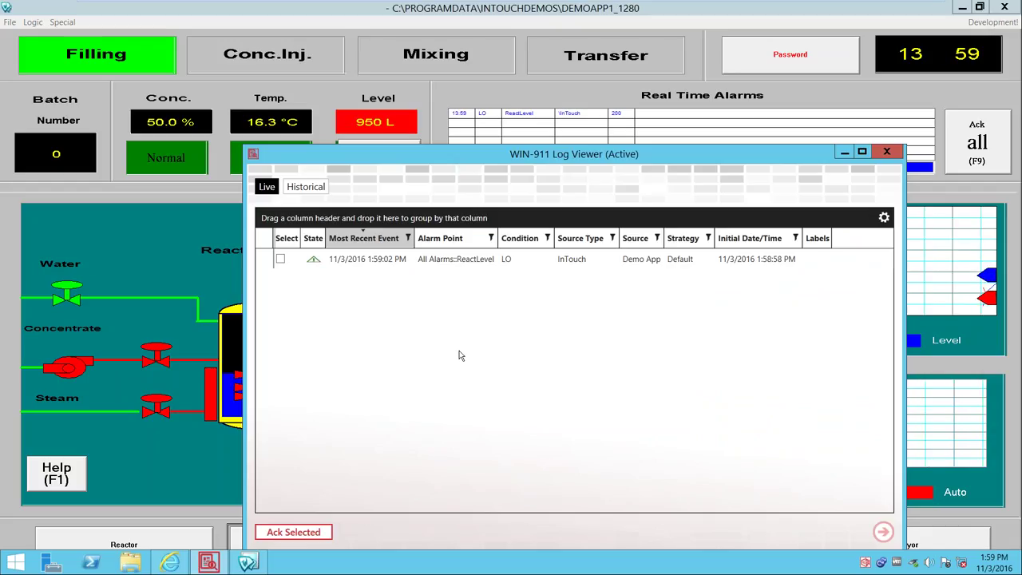
# - Acknowledge the live ReactLevel HI alarm in the WIN-911 Log Viewer without a comment
pyautogui.click(469, 262)
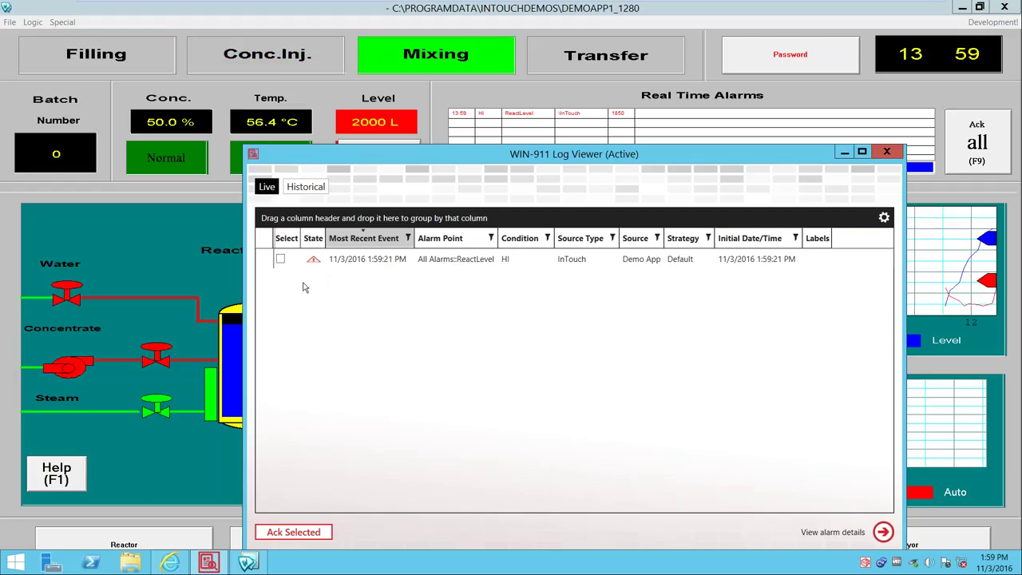
pyautogui.click(281, 258)
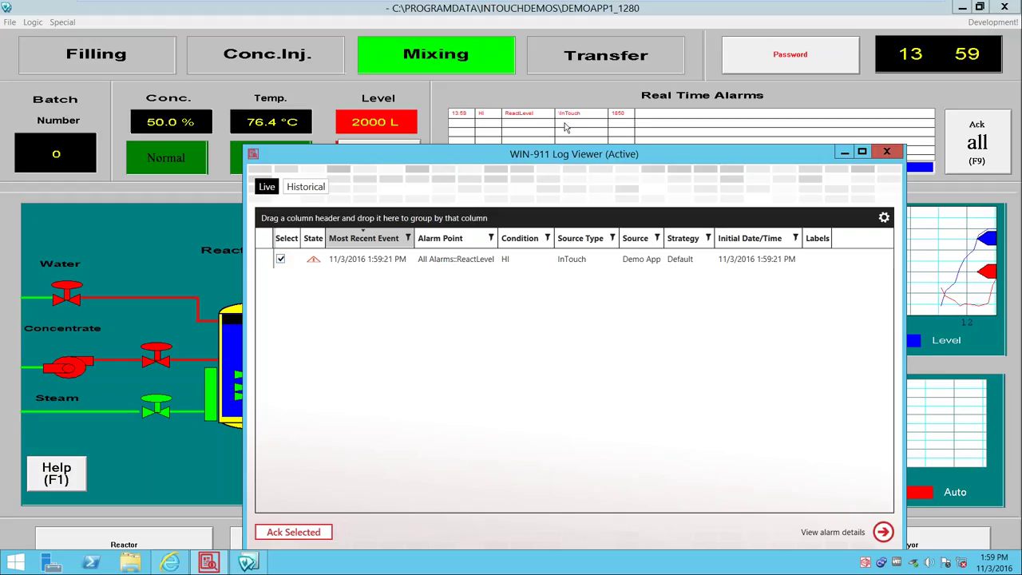
pyautogui.click(292, 531)
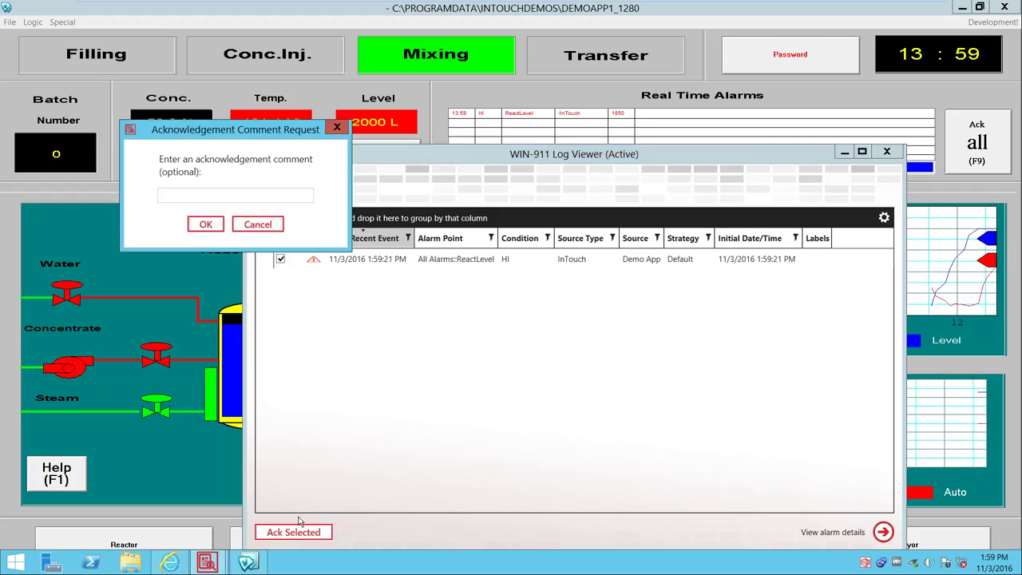
pyautogui.click(205, 226)
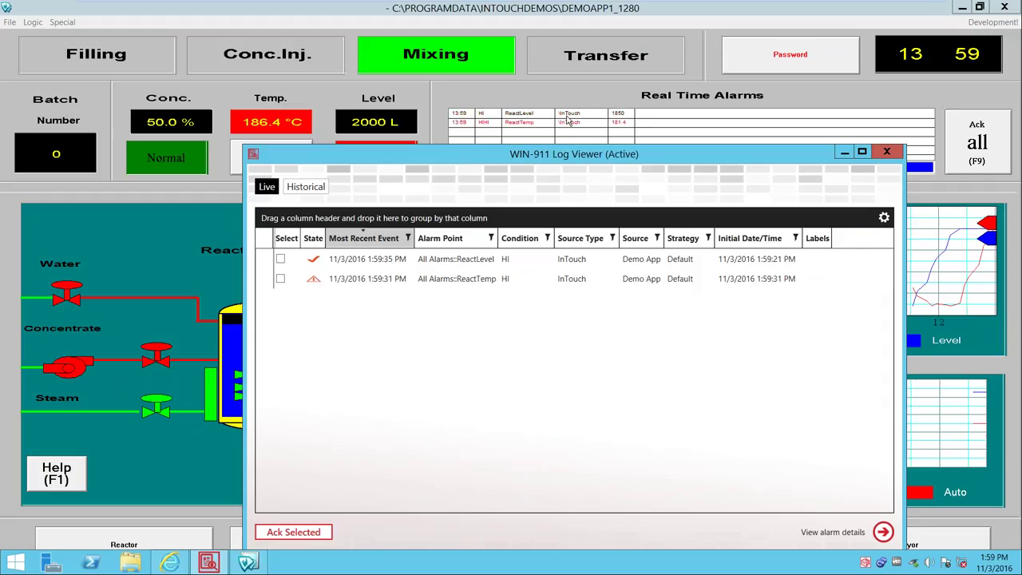
# - Acknowledge the live ReactTemp HI alarm
pyautogui.click(280, 279)
pyautogui.click(280, 279)
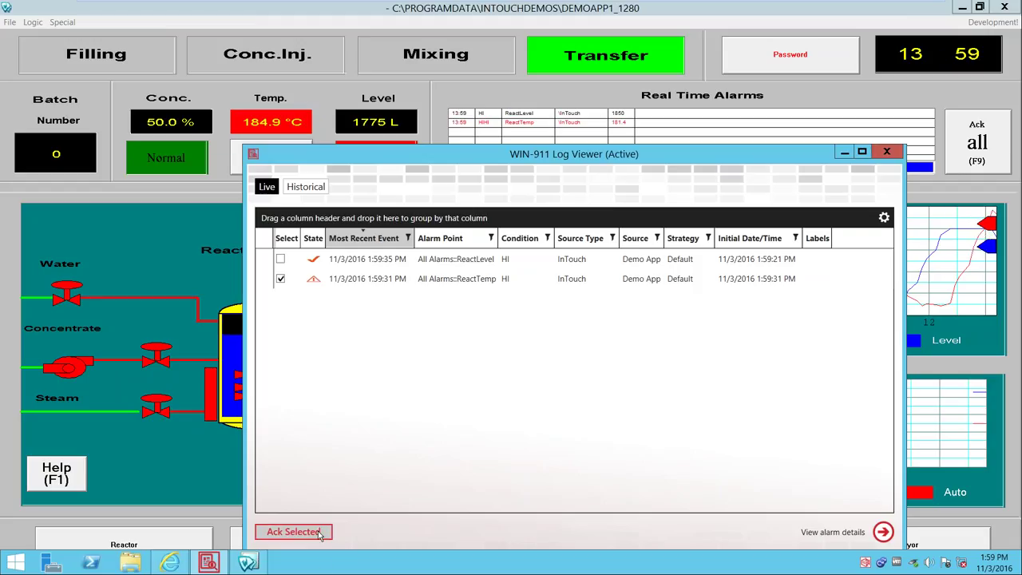
pyautogui.click(292, 532)
pyautogui.click(104, 122)
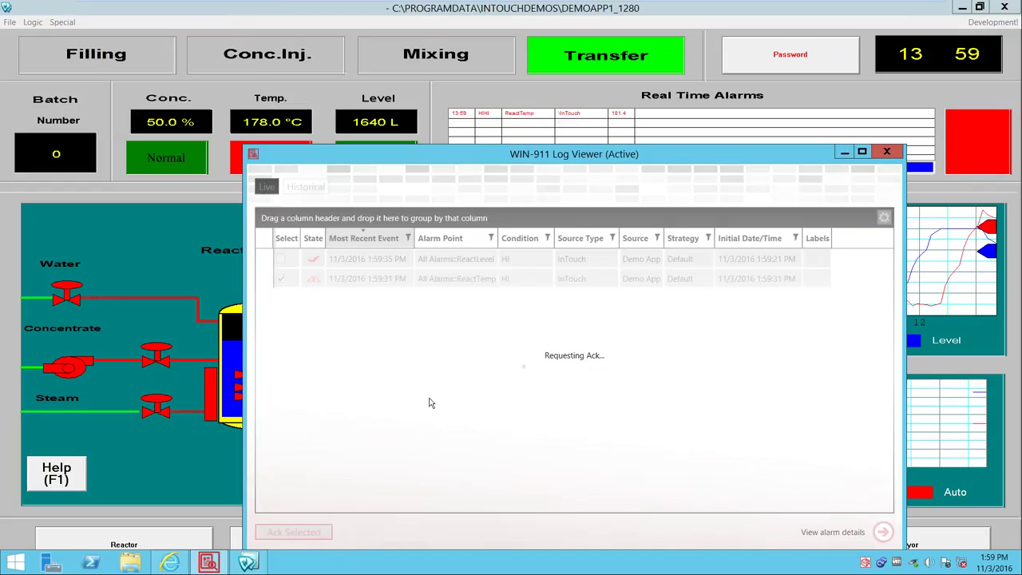
# - Display the historical alarm events with the end of the range set to 11/3/2016 2:00 PM
pyautogui.click(307, 186)
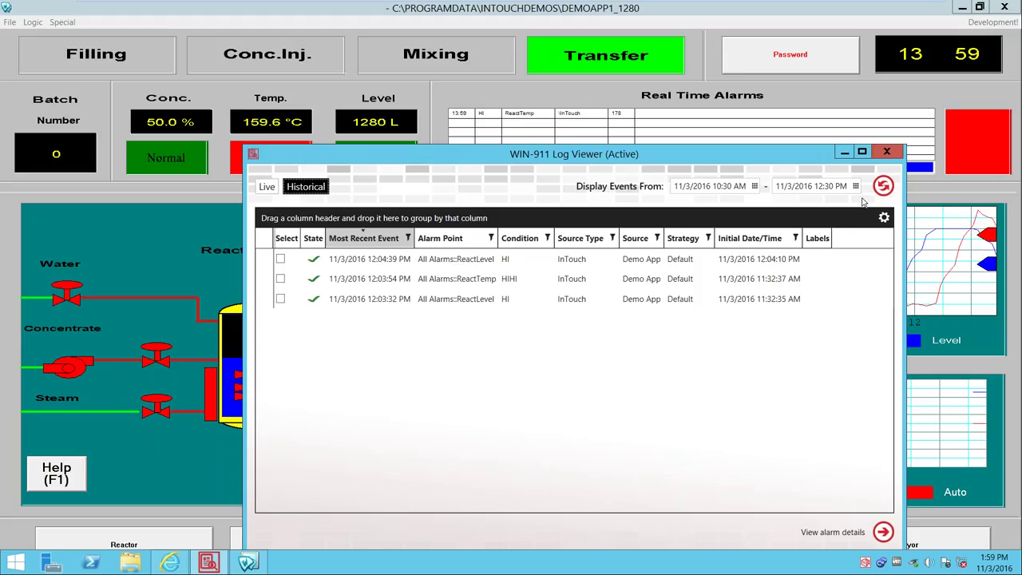
pyautogui.click(855, 186)
pyautogui.click(855, 186)
pyautogui.click(855, 186)
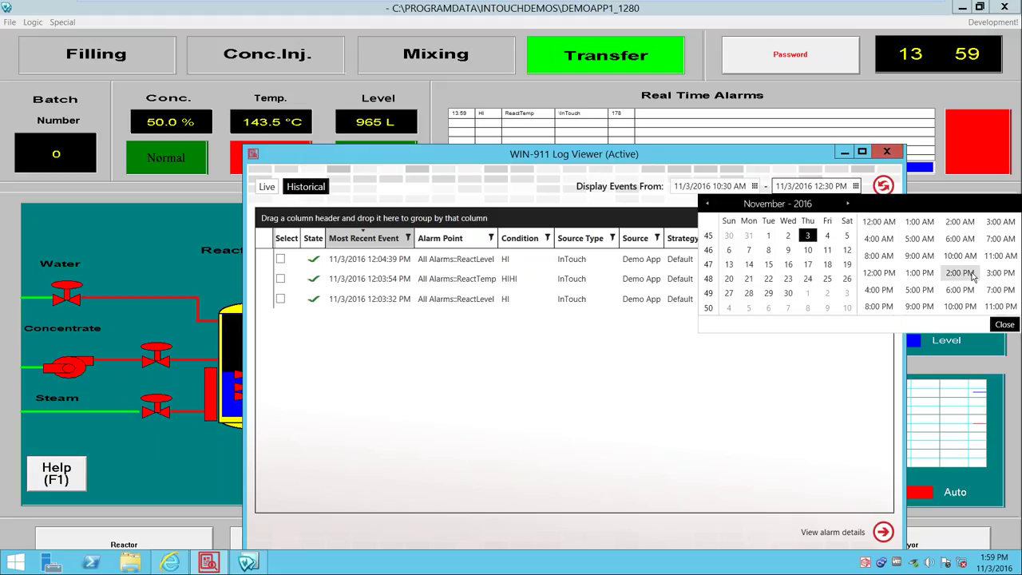
pyautogui.click(959, 272)
pyautogui.click(882, 186)
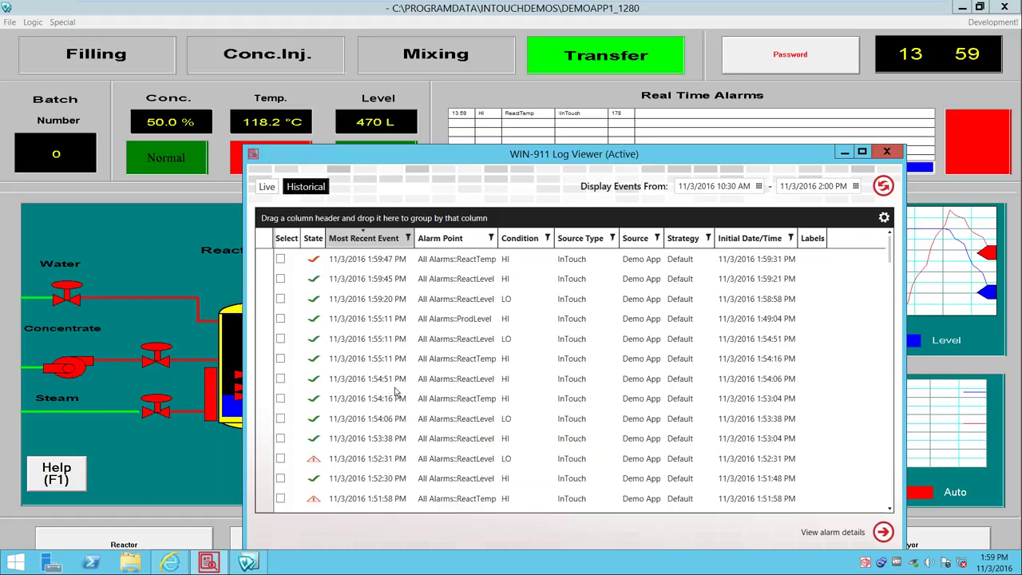
# - Examine the latest ReactTemp HI event's acknowledgement, notification, strategy execution and tactic execution details
pyautogui.doubleClick(363, 263)
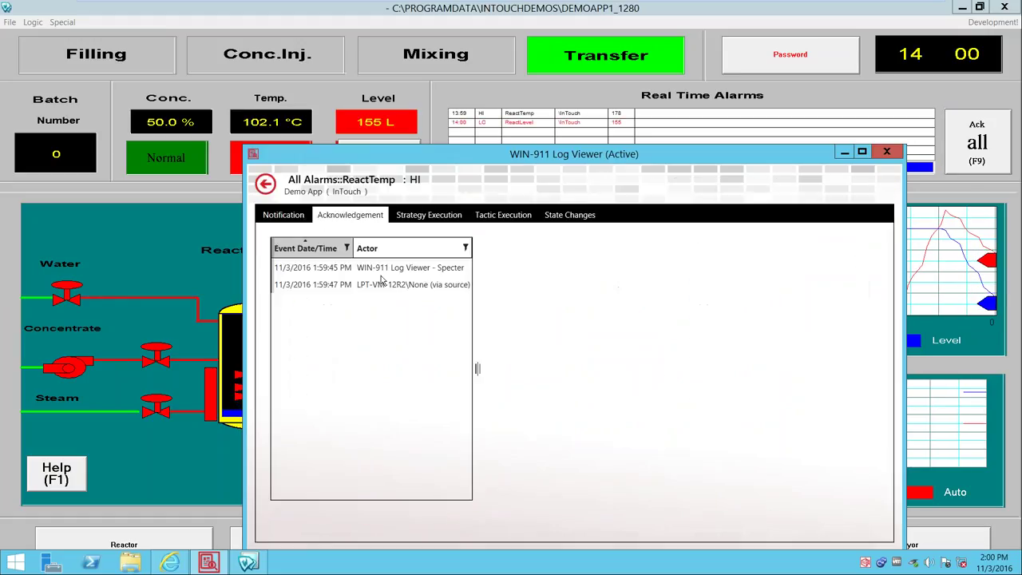
pyautogui.click(392, 267)
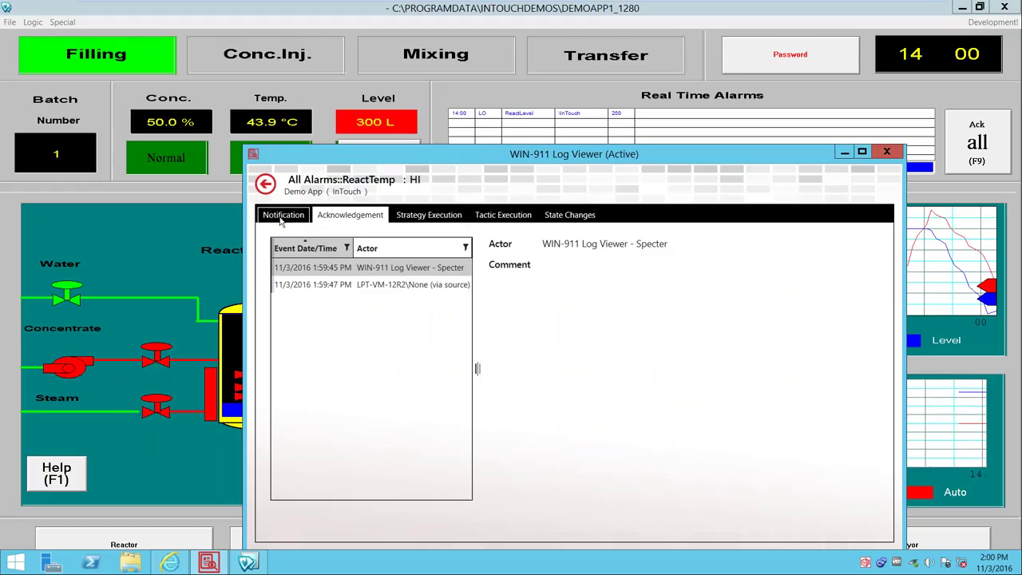
pyautogui.press('Return')
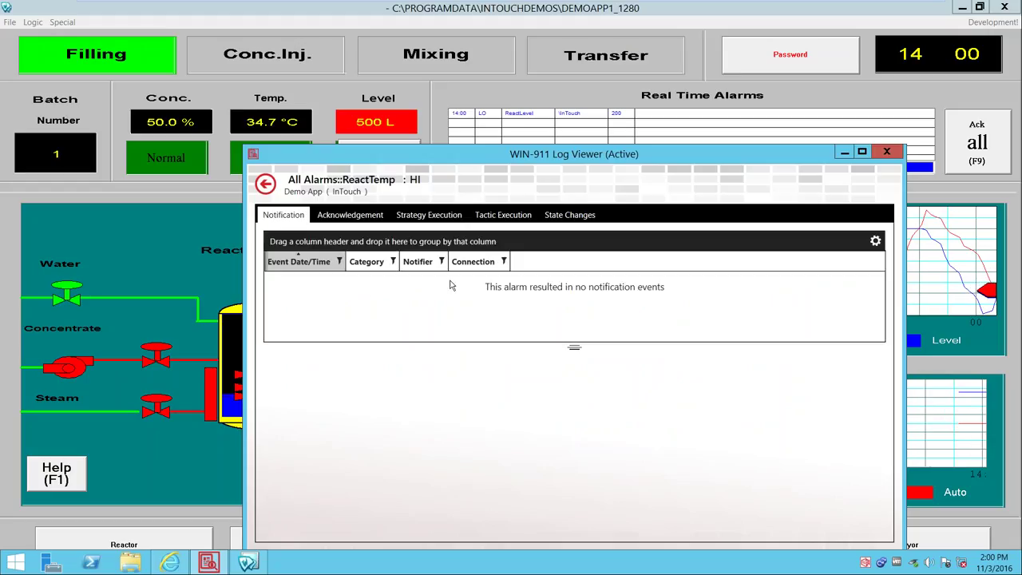
pyautogui.click(448, 222)
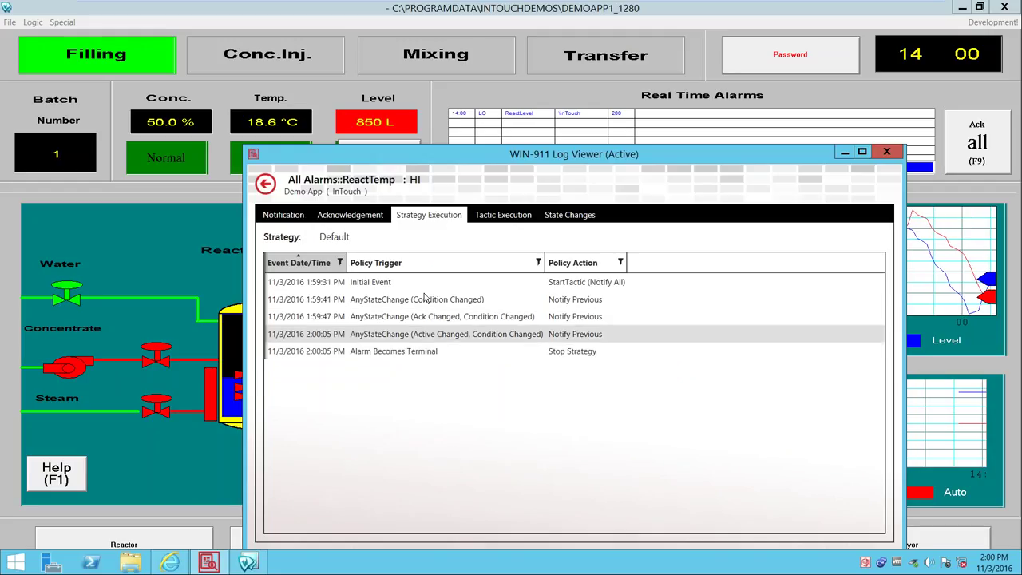
pyautogui.click(503, 218)
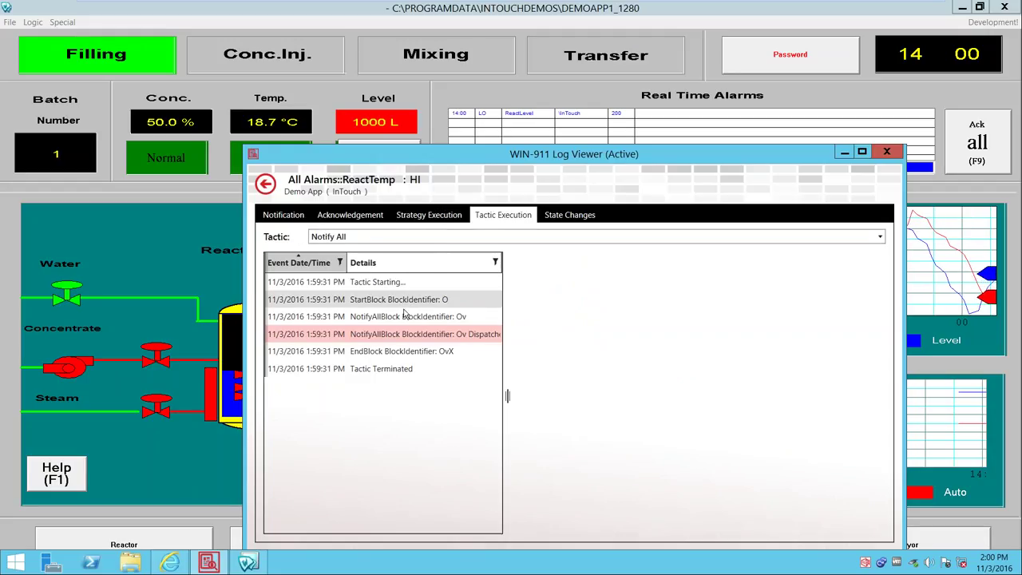
pyautogui.click(283, 215)
# - Return from the alarm details to the live alarms and minimize the Log Viewer
pyautogui.click(266, 185)
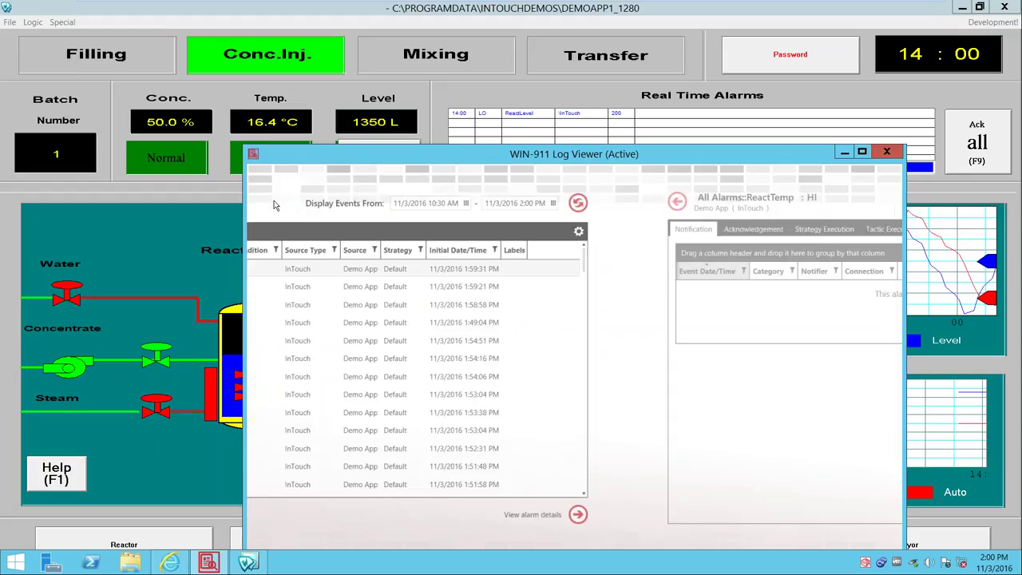
pyautogui.click(267, 186)
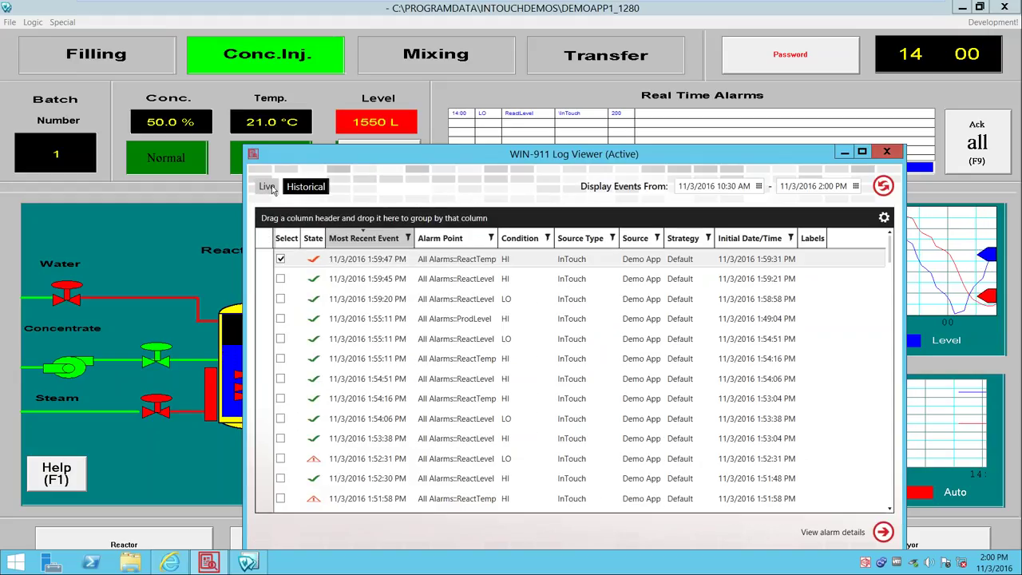
pyautogui.click(844, 152)
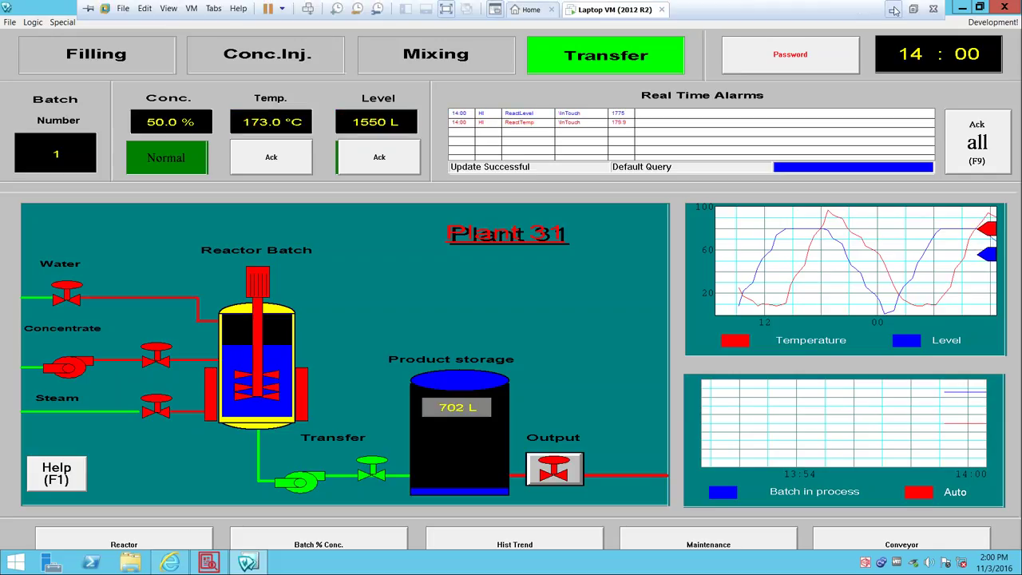
# - Switch to DataSourceWebinar.pptx in PowerPoint and start the slide show from the InTouch Recap slide
pyautogui.click(893, 9)
pyautogui.click(88, 447)
pyautogui.click(454, 279)
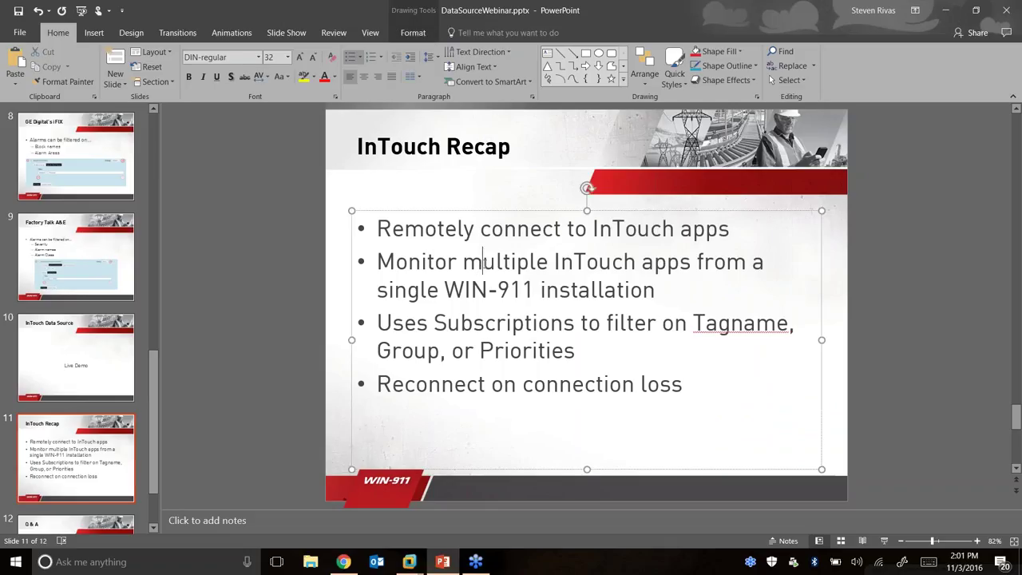
pyautogui.click(884, 540)
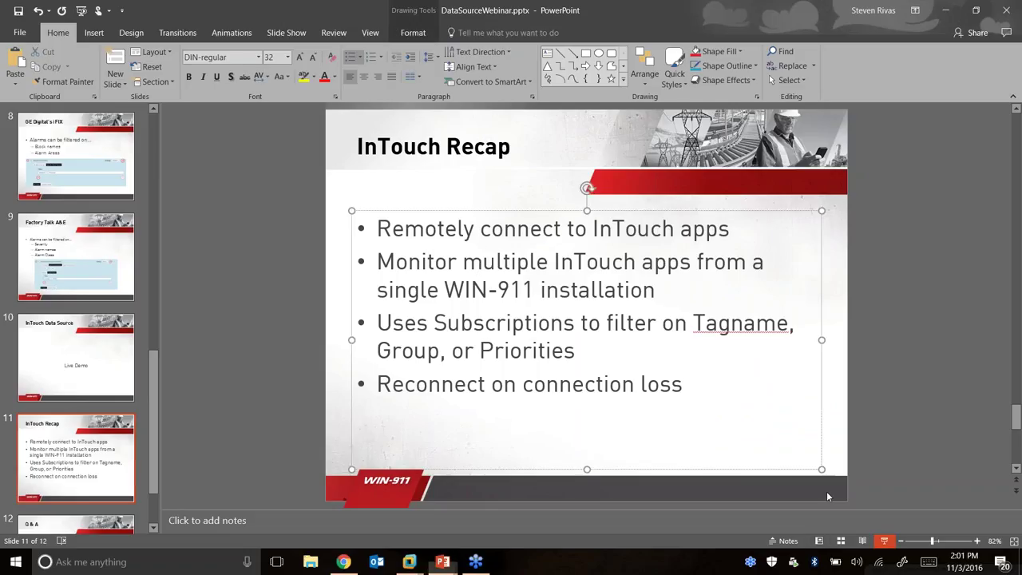